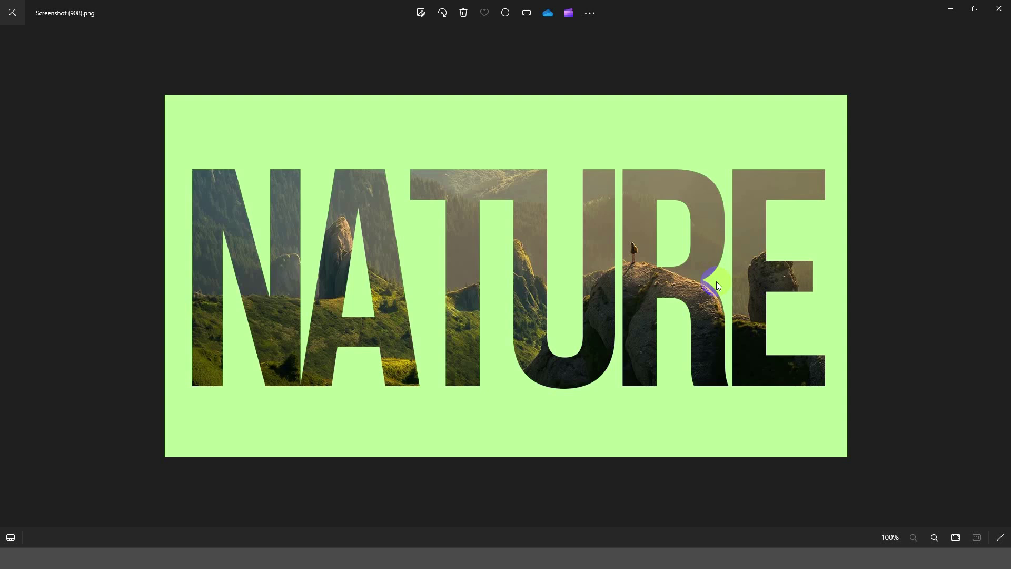
- Step through the sample images from the NATURE screenshot to the Blade Runner 2049 poster
{"action": "key", "text": "Right"}
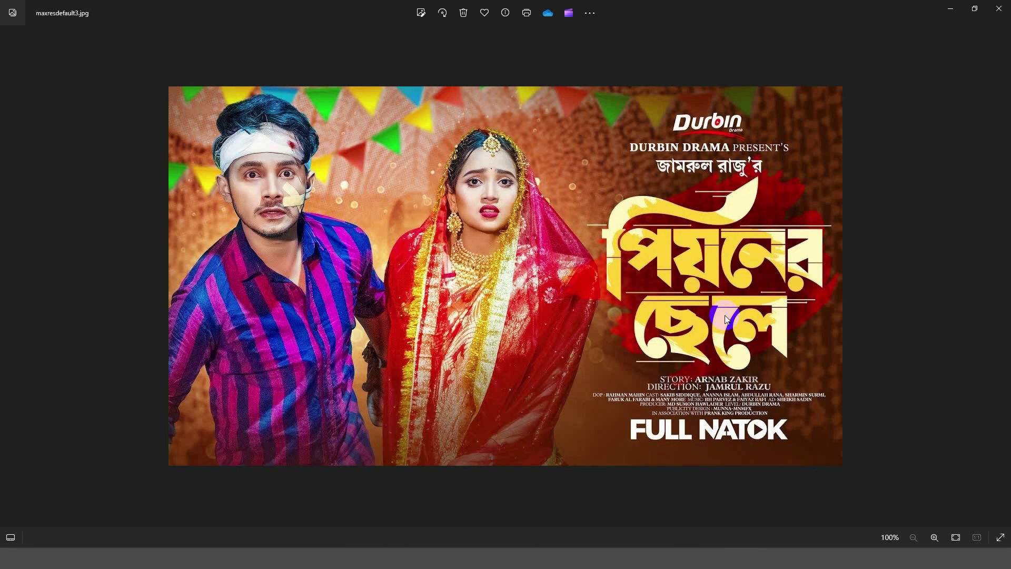
{"action": "key", "text": "Right"}
{"action": "key", "text": "Right"}
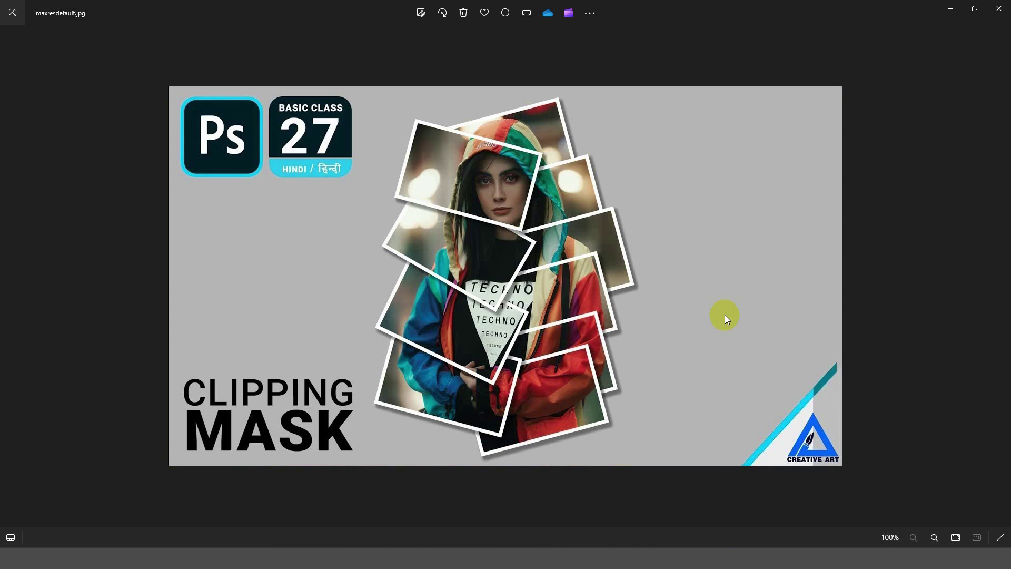
{"action": "key", "text": "Right"}
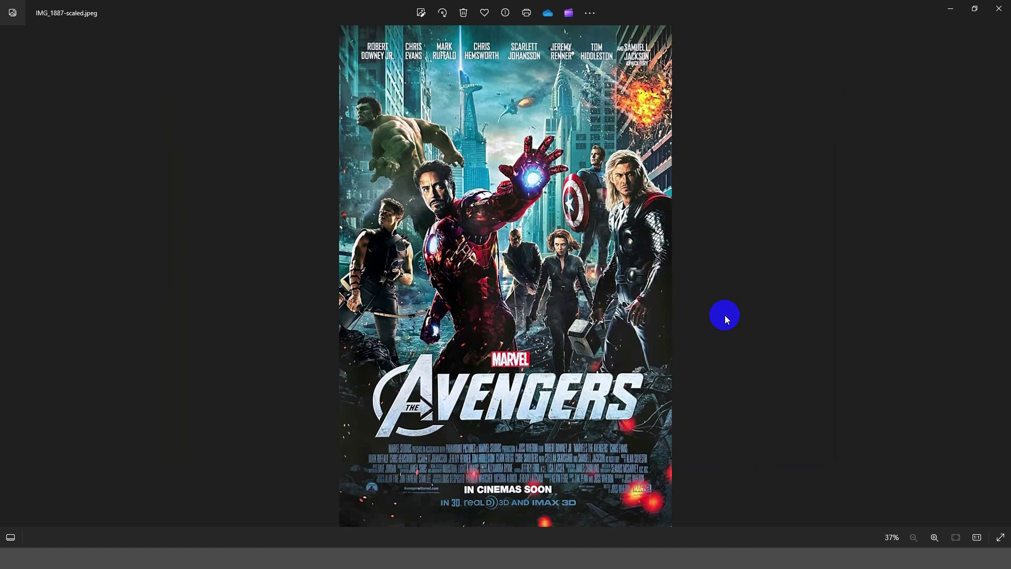
{"action": "key", "text": "Right"}
{"action": "key", "text": "Right"}
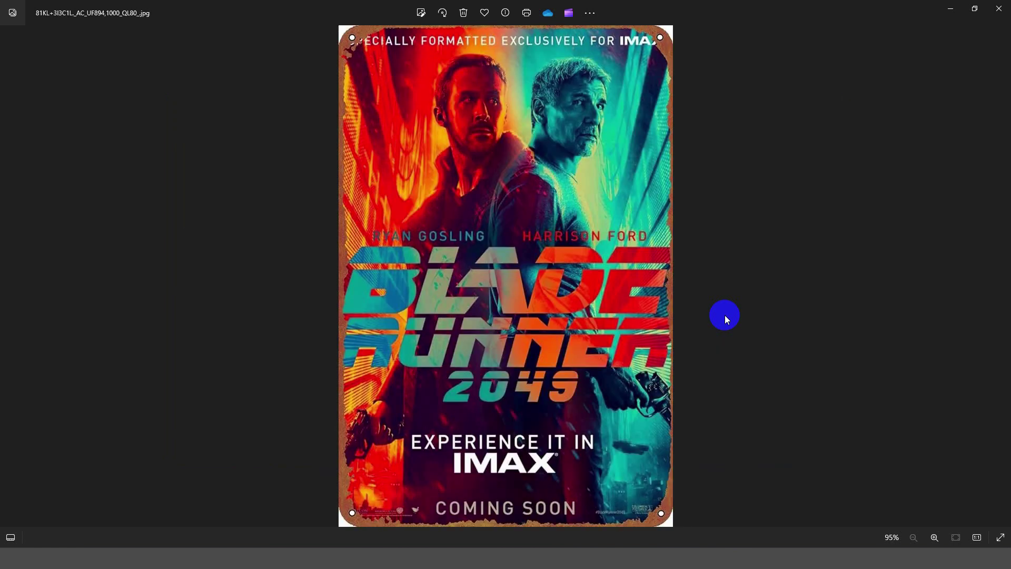
{"action": "key", "text": "Right"}
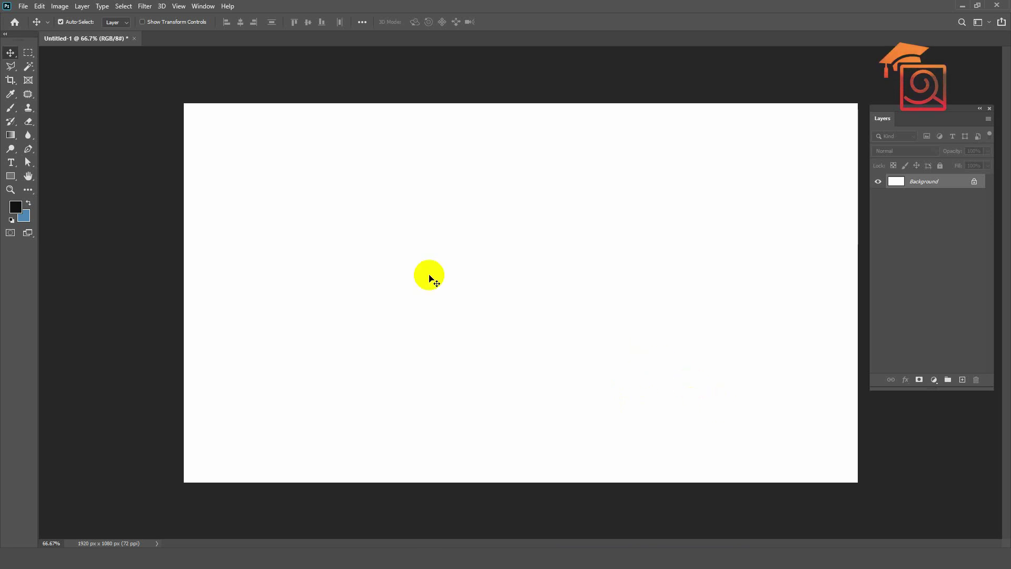
- Create a horizontal text layer reading NATURE on the canvas
{"action": "left_click", "coordinate": [12, 166]}
{"action": "right_click", "coordinate": [11, 166]}
{"action": "left_click", "coordinate": [63, 160]}
{"action": "left_click", "coordinate": [509, 319]}
{"action": "type", "text": "NATURE"}
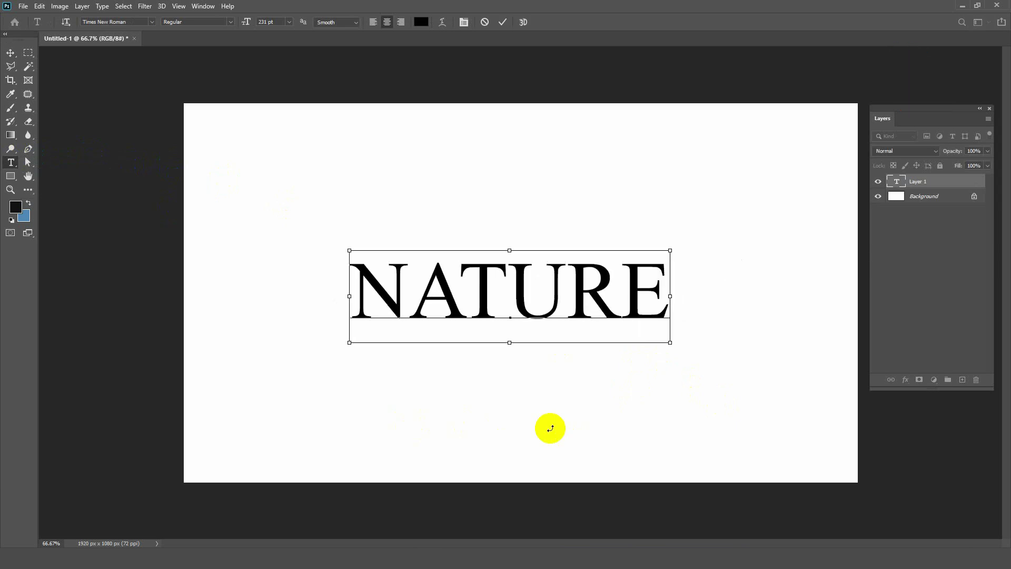
- Set the NATURE text's font to Bebas Neue
{"action": "key", "text": "ctrl+a"}
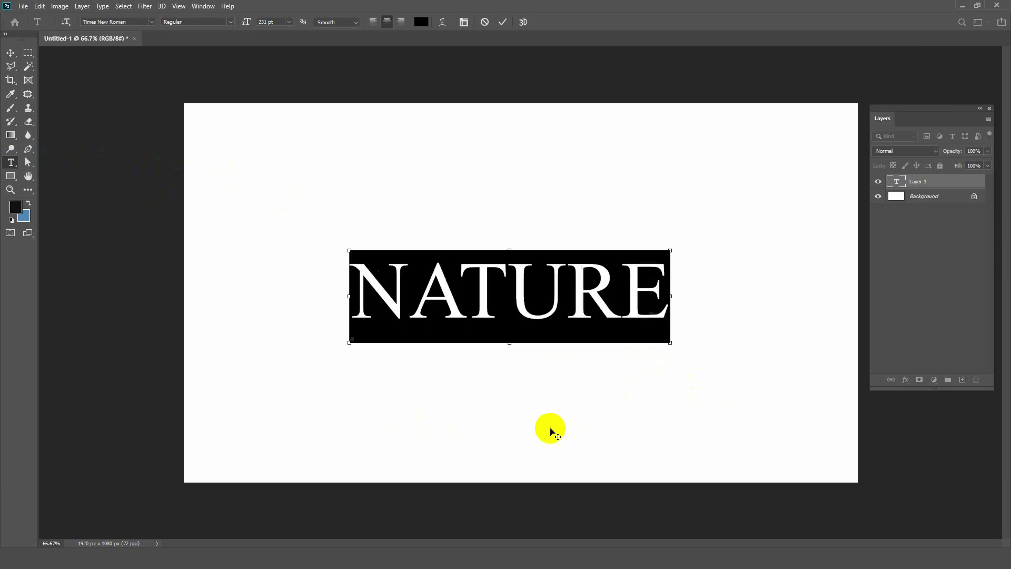
{"action": "left_click", "coordinate": [125, 25]}
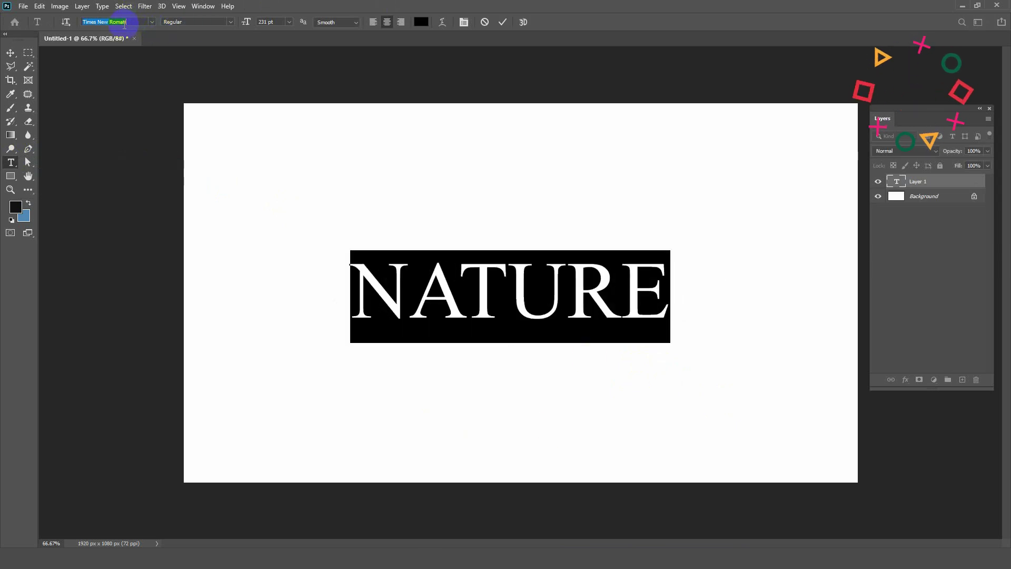
{"action": "type", "text": "beb"}
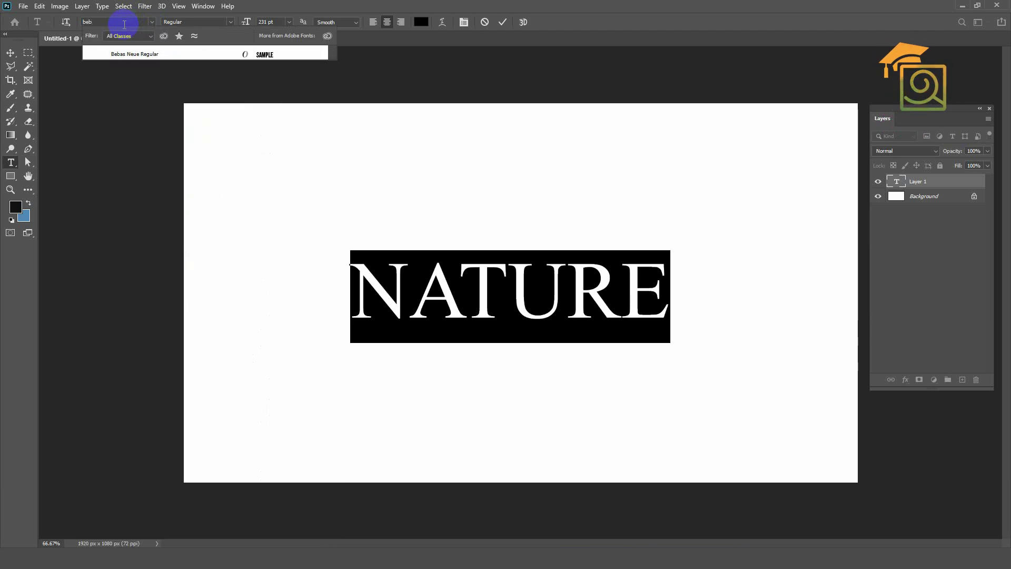
{"action": "key", "text": "Return"}
{"action": "left_click", "coordinate": [161, 55]}
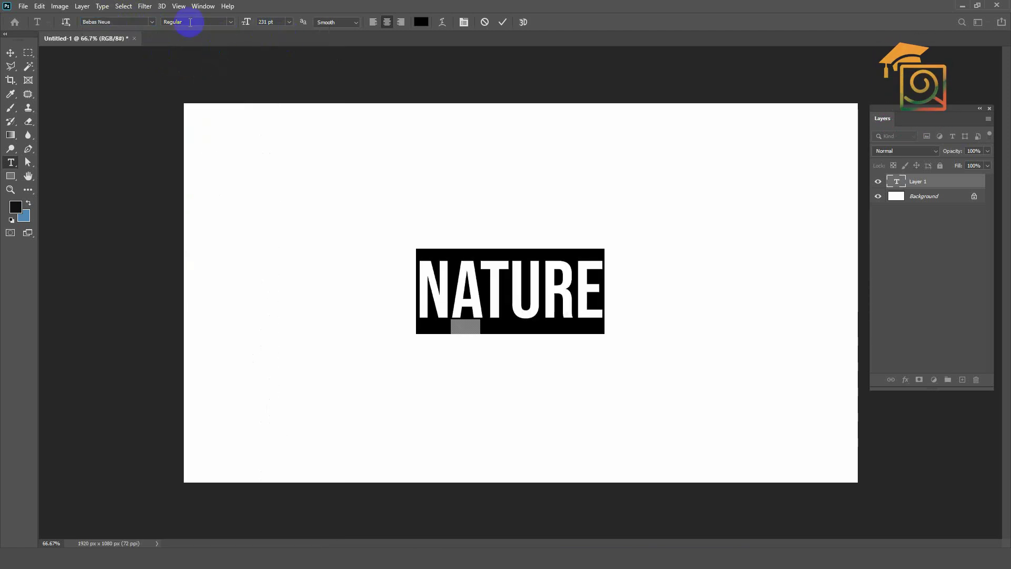
- Enlarge the NATURE text size and widen its letter tracking
{"action": "left_click_drag", "start_coordinate": [245, 23], "coordinate": [443, 28]}
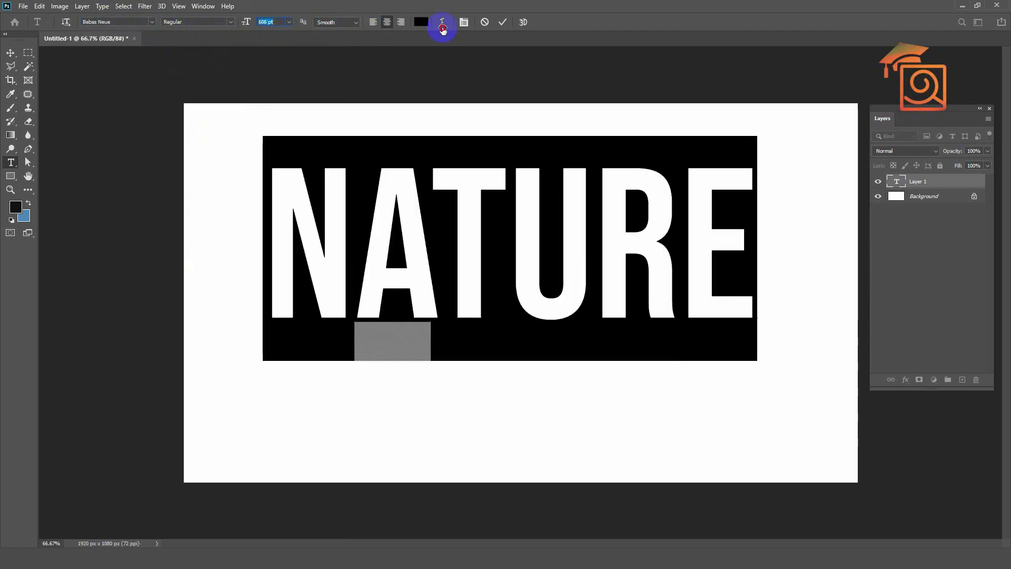
{"action": "left_click", "coordinate": [463, 23]}
{"action": "left_click_drag", "start_coordinate": [773, 134], "coordinate": [807, 85]}
{"action": "left_click", "coordinate": [813, 81]}
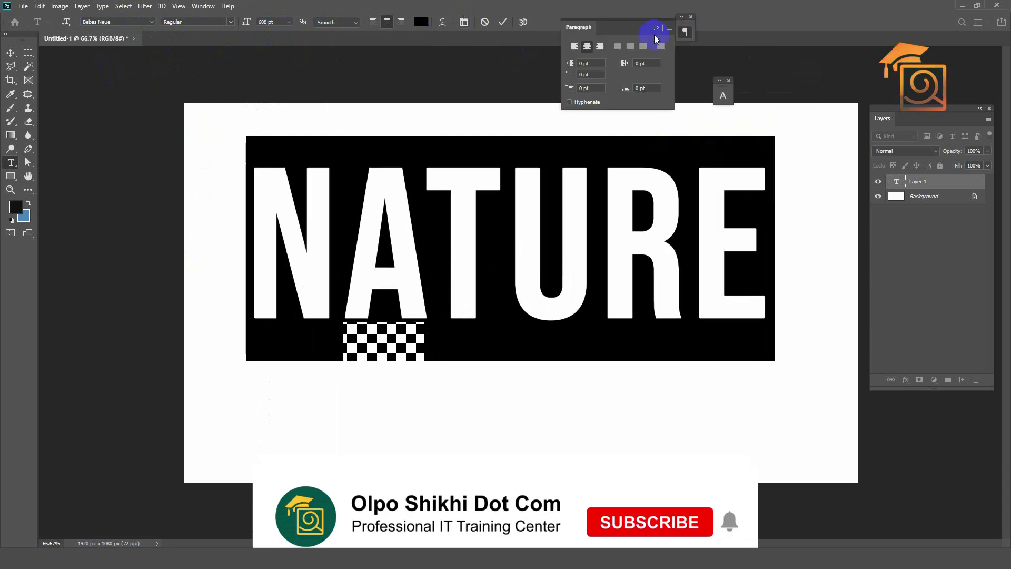
{"action": "left_click", "coordinate": [656, 28]}
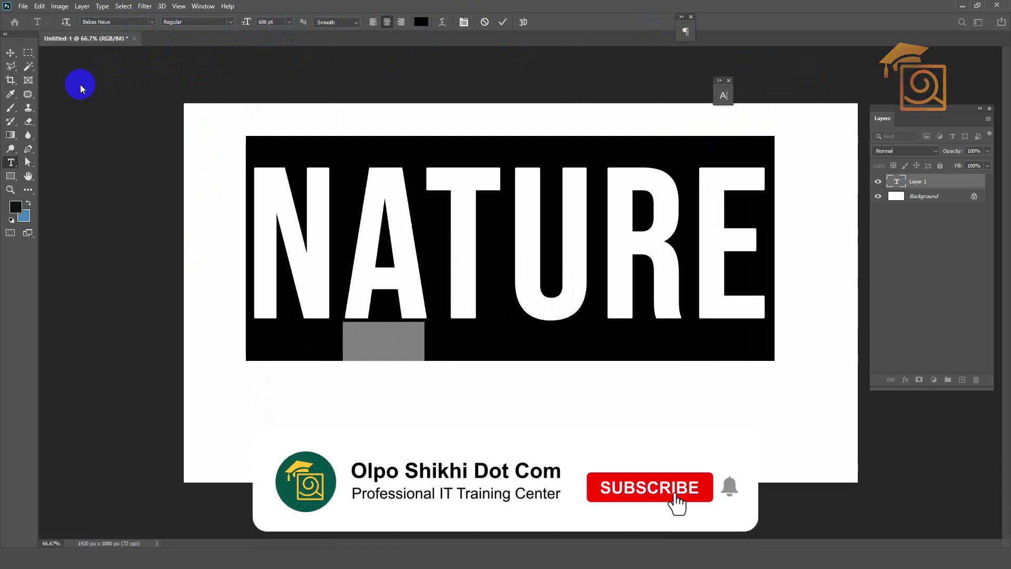
- Move the NATURE text down to the centre of the canvas
{"action": "left_click", "coordinate": [11, 52]}
{"action": "left_click_drag", "start_coordinate": [580, 208], "coordinate": [591, 257]}
{"action": "left_click", "coordinate": [729, 80]}
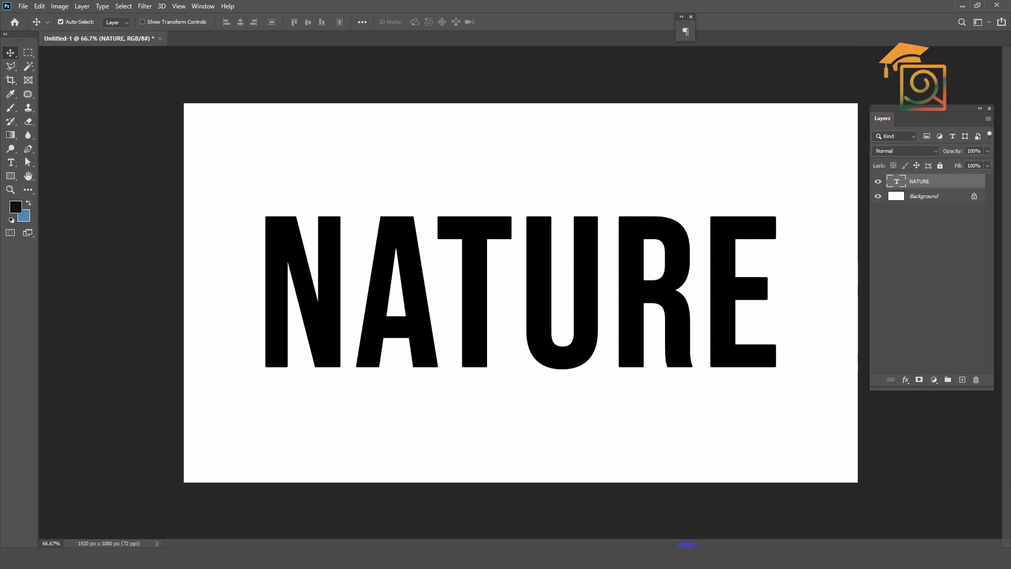
- Open the cl photo folder and drag the istockphoto landscape into the Photoshop document
{"action": "left_click", "coordinate": [684, 544]}
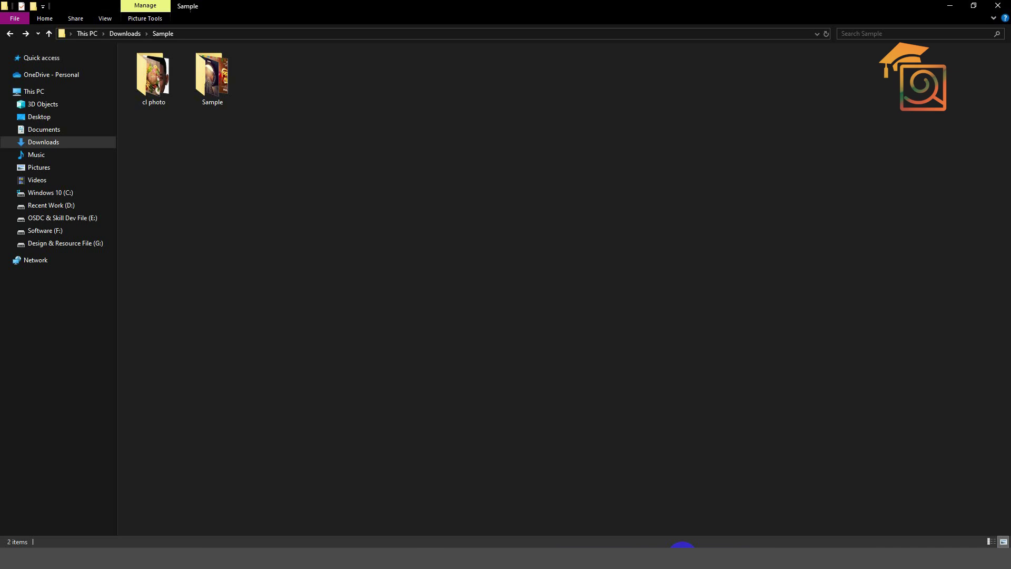
{"action": "double_click", "coordinate": [153, 98]}
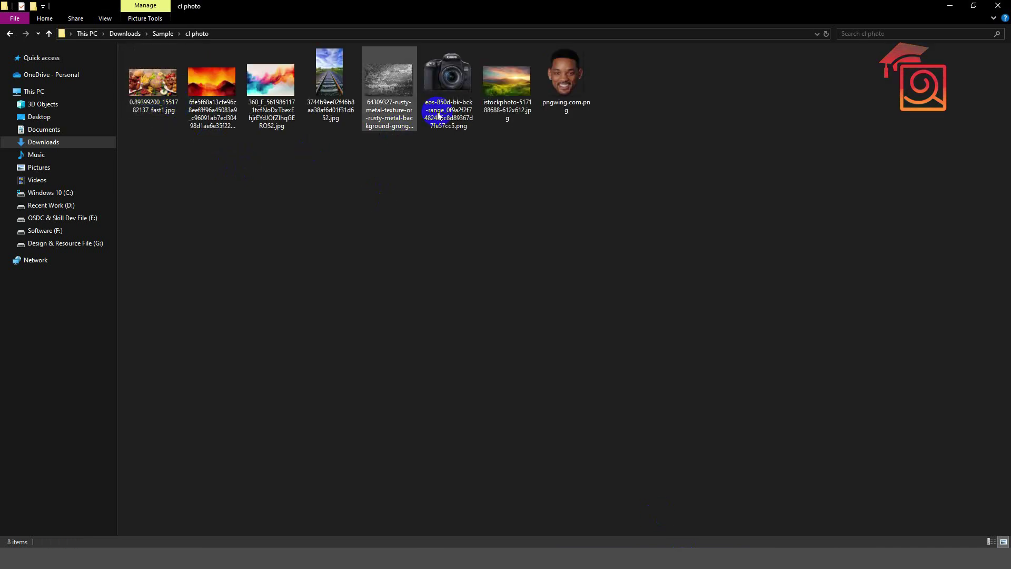
{"action": "left_click_drag", "start_coordinate": [511, 98], "coordinate": [559, 316]}
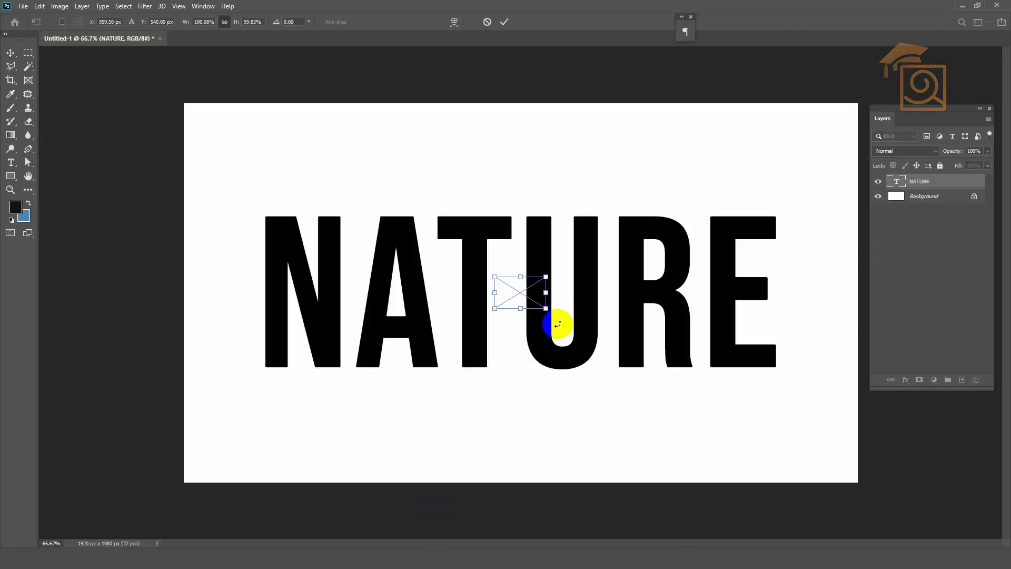
- Scale up the placed sunset landscape, nudge it upward, and commit the placement
{"action": "left_click_drag", "start_coordinate": [784, 206], "coordinate": [827, 194]}
{"action": "left_click_drag", "start_coordinate": [775, 262], "coordinate": [775, 252]}
{"action": "key", "text": "Return"}
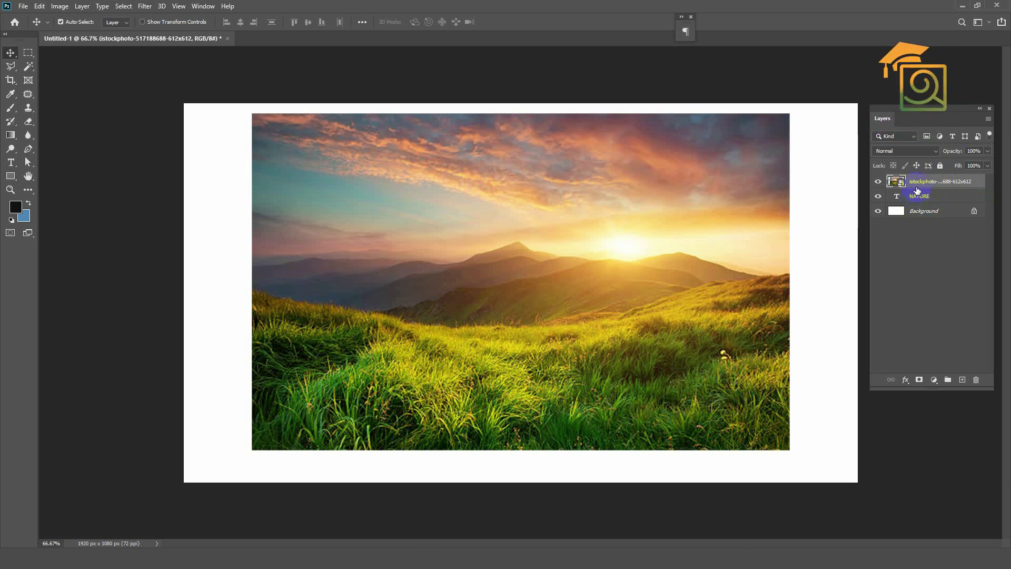
- Clip the landscape layer into the NATURE text with Create Clipping Mask
{"action": "double_click", "coordinate": [919, 196]}
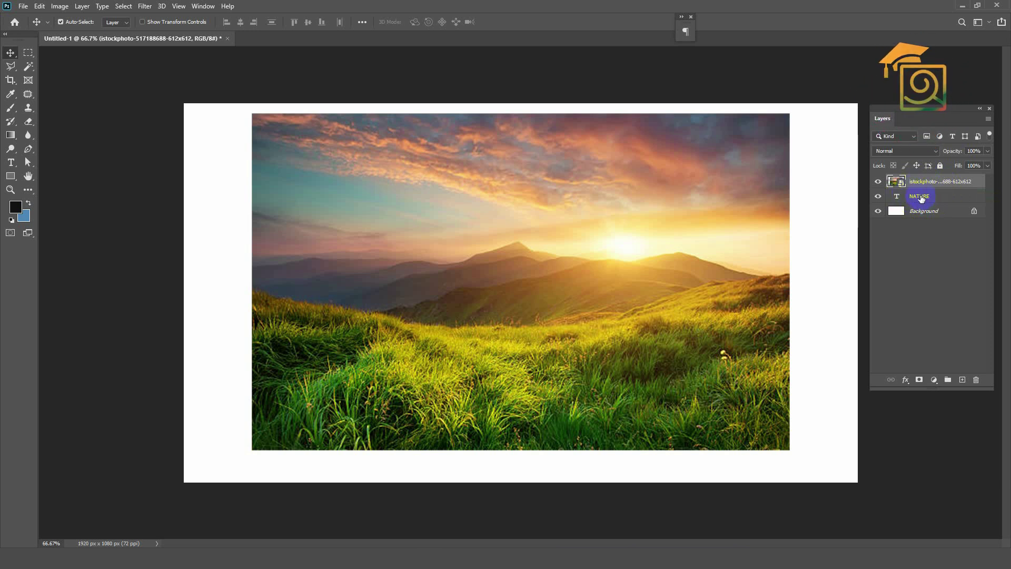
{"action": "left_click", "coordinate": [914, 190]}
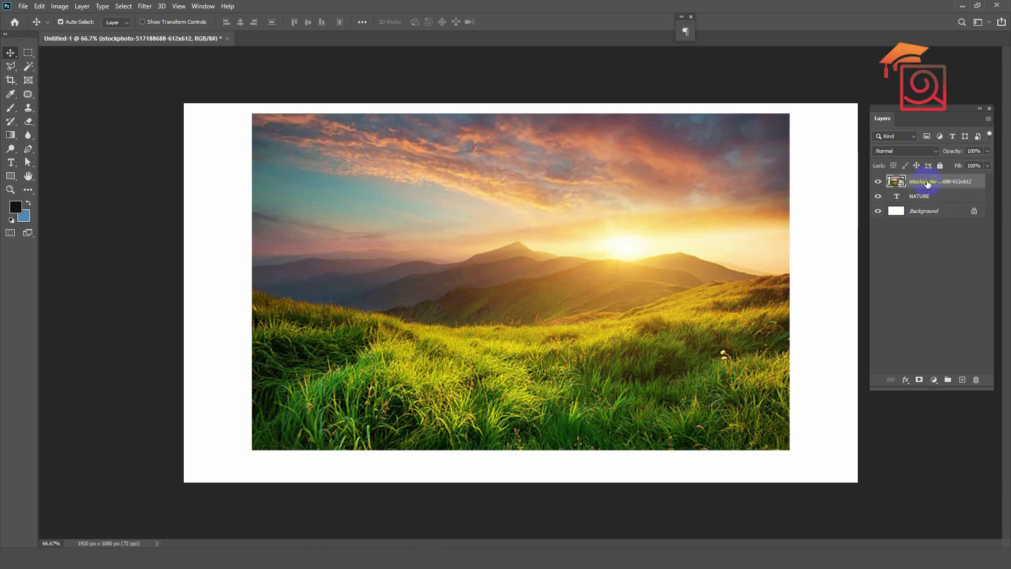
{"action": "right_click", "coordinate": [927, 184]}
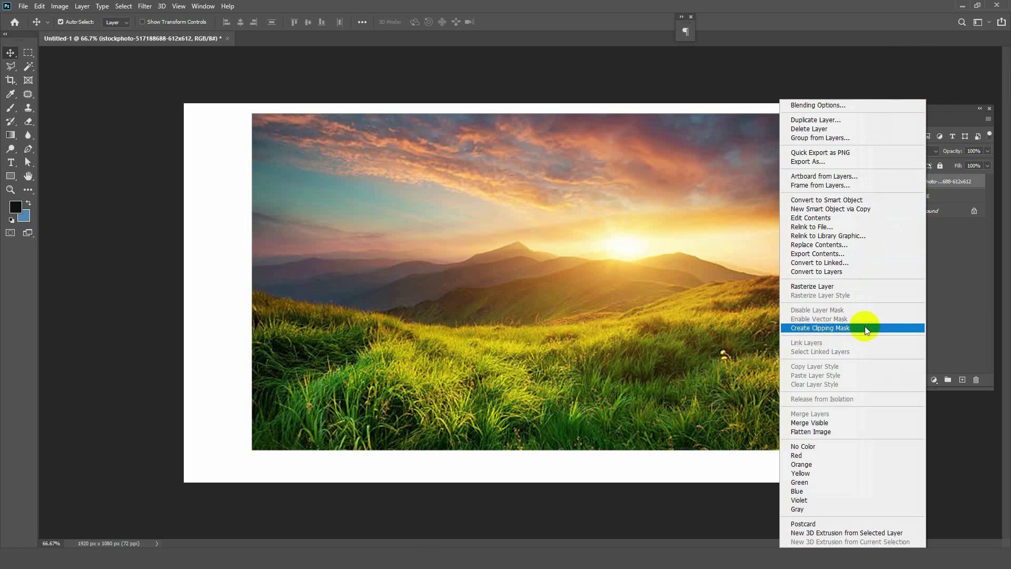
{"action": "left_click", "coordinate": [845, 328]}
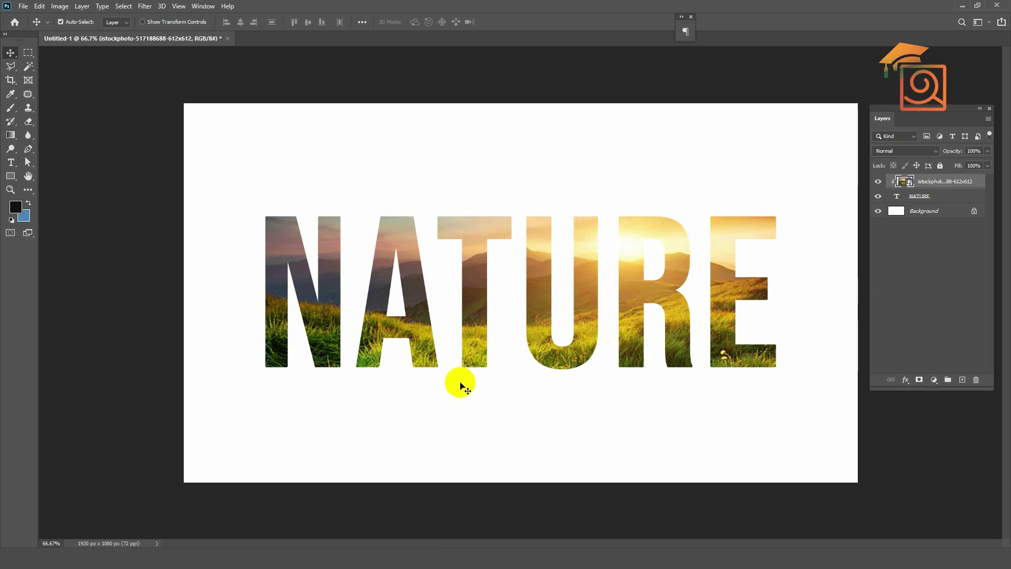
- Shift the clipped photo so the sunset glows through the NATURE letters
{"action": "left_click", "coordinate": [338, 322]}
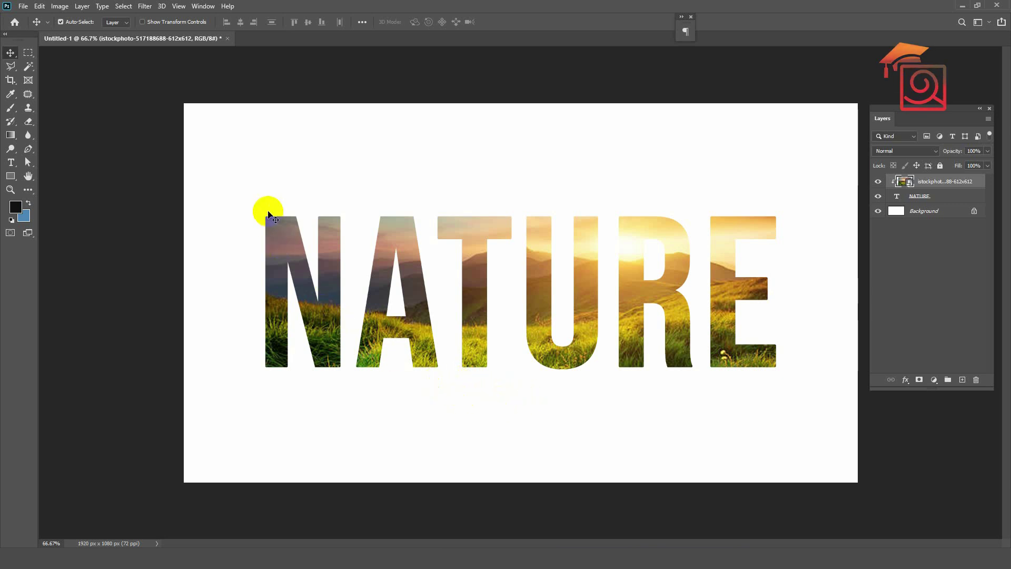
{"action": "left_click", "coordinate": [413, 272]}
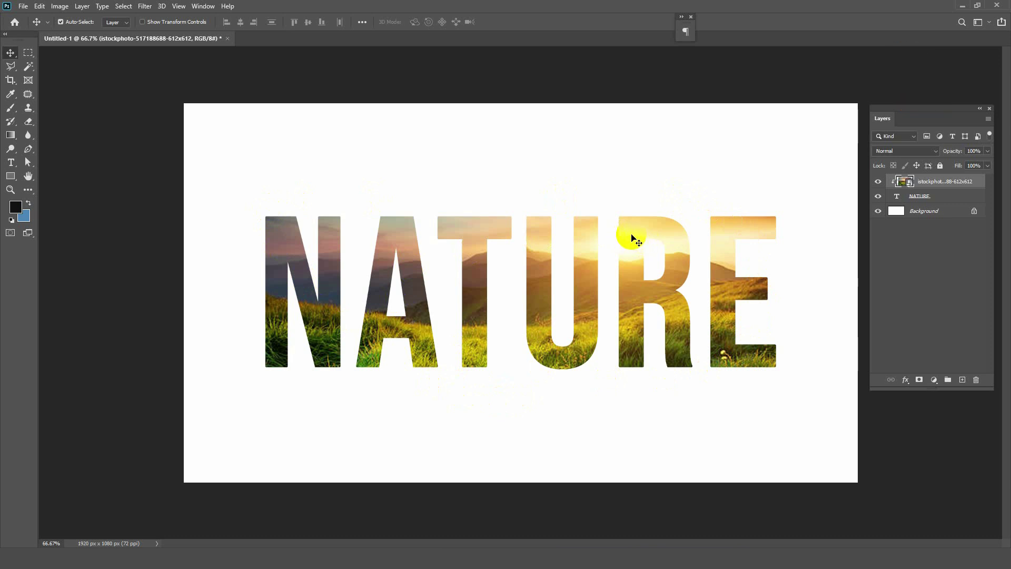
{"action": "left_click_drag", "start_coordinate": [633, 239], "coordinate": [639, 264]}
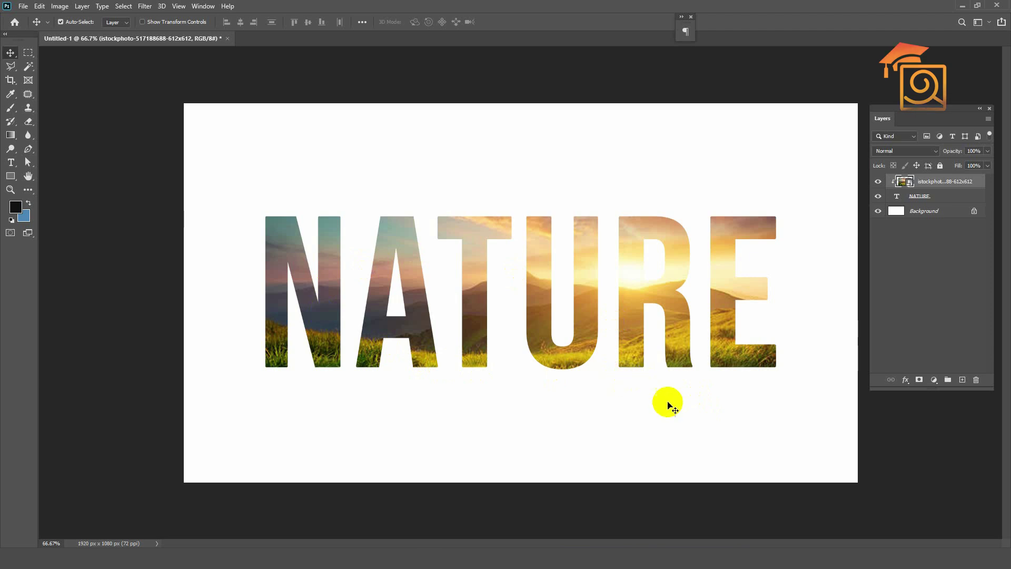
- Drag the orange mountain painting from the cl photo folder onto the Photoshop canvas
{"action": "key", "text": "alt+Tab"}
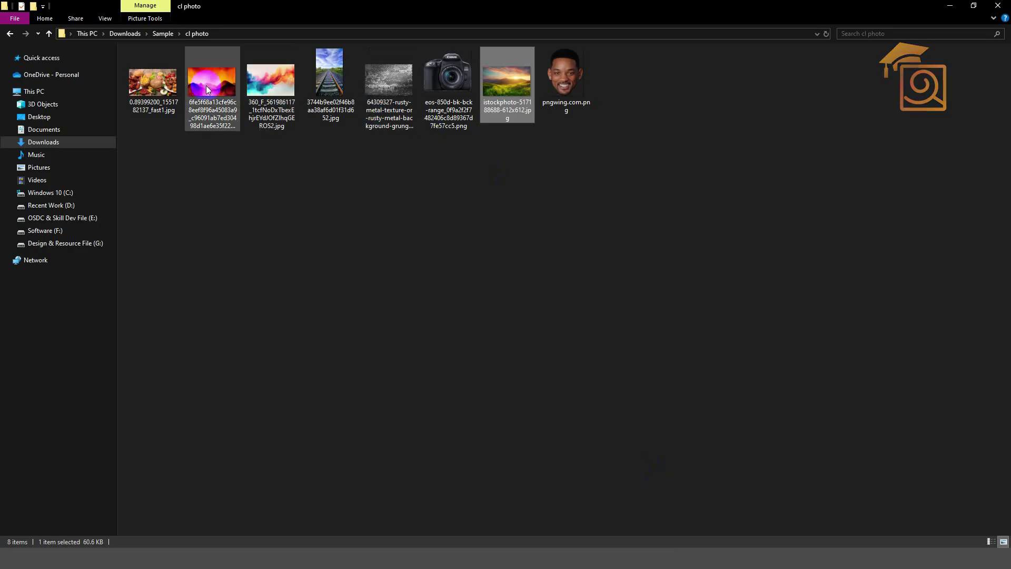
{"action": "left_click_drag", "start_coordinate": [217, 90], "coordinate": [806, 190]}
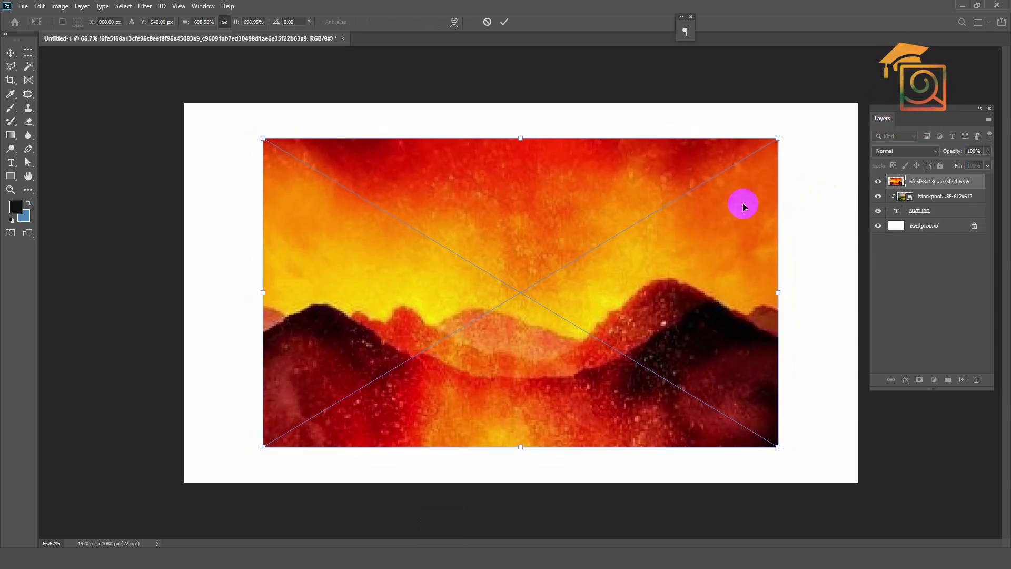
- Commit the orange painting and clip it into the NATURE text
{"action": "key", "text": "Return"}
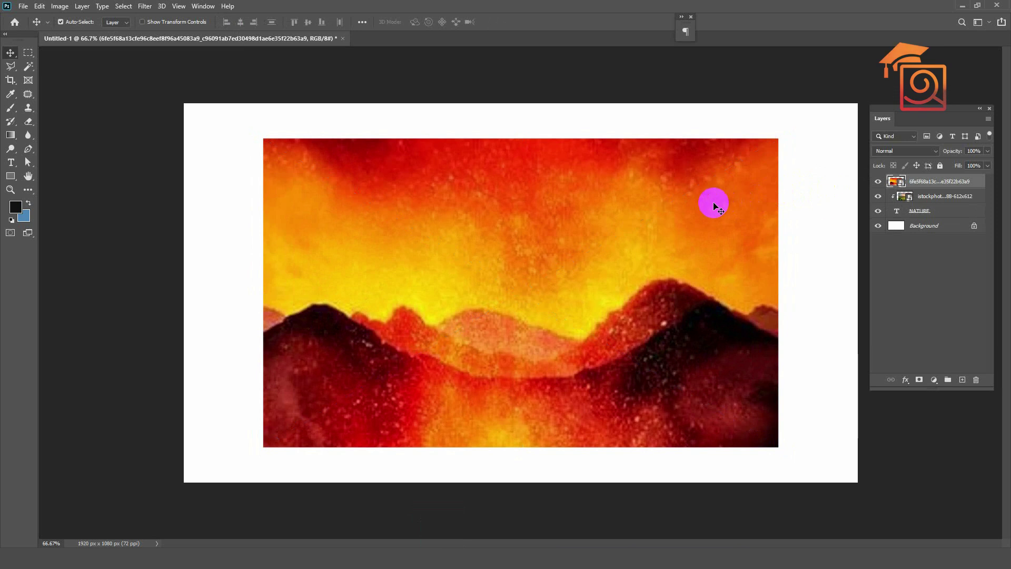
{"action": "right_click", "coordinate": [918, 182]}
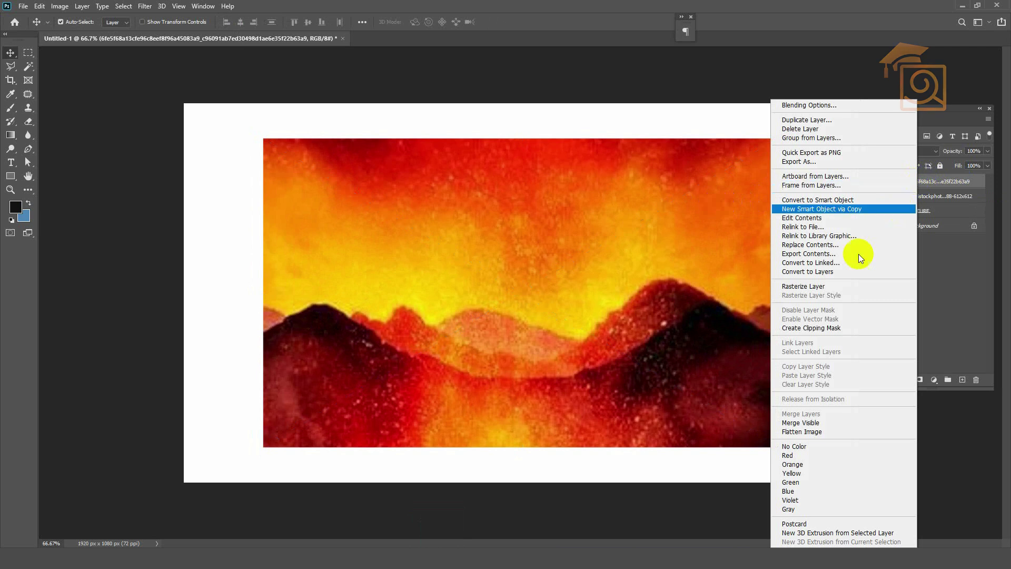
{"action": "left_click", "coordinate": [807, 329]}
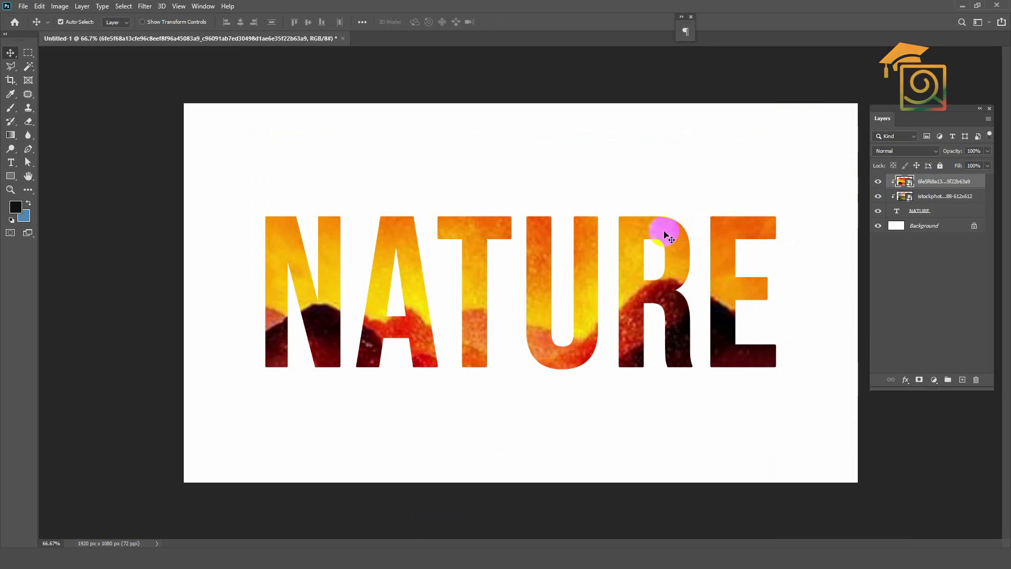
- Lower the clipped painting so it fills the bottom half of the letters
{"action": "left_click_drag", "start_coordinate": [662, 235], "coordinate": [658, 386]}
{"action": "left_click", "coordinate": [584, 338]}
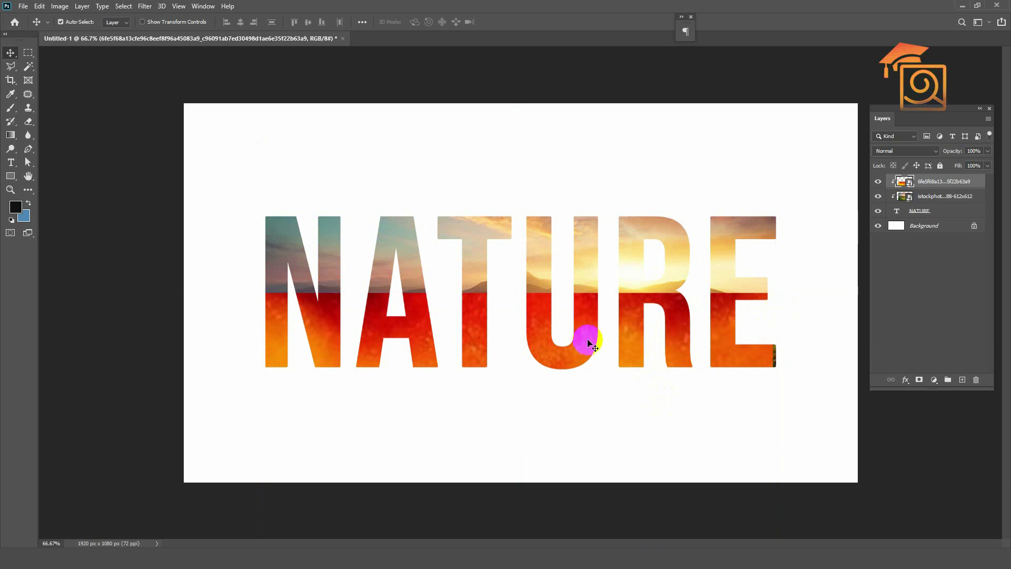
{"action": "left_click", "coordinate": [582, 320]}
{"action": "left_click", "coordinate": [583, 330]}
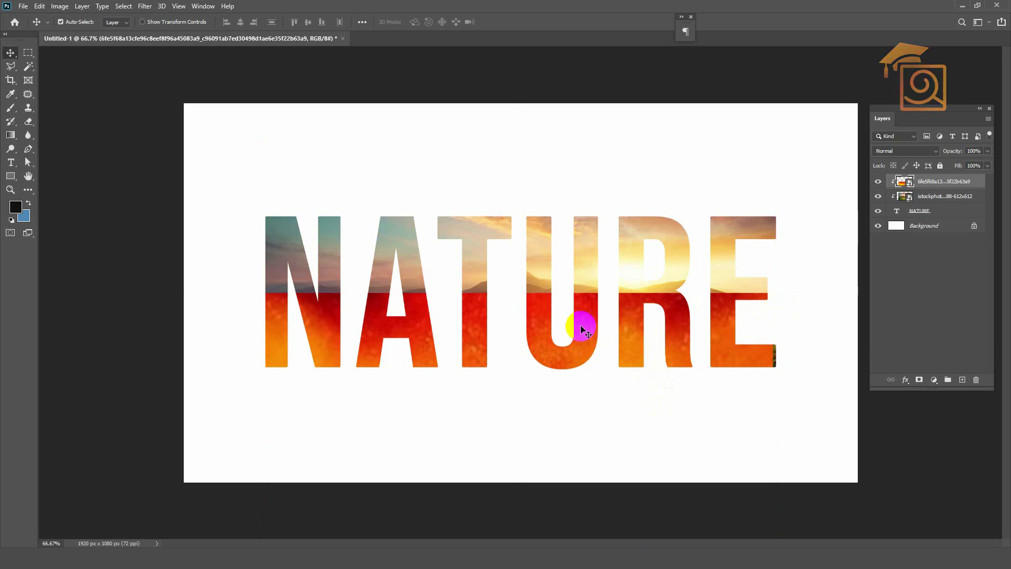
{"action": "right_click", "coordinate": [581, 320]}
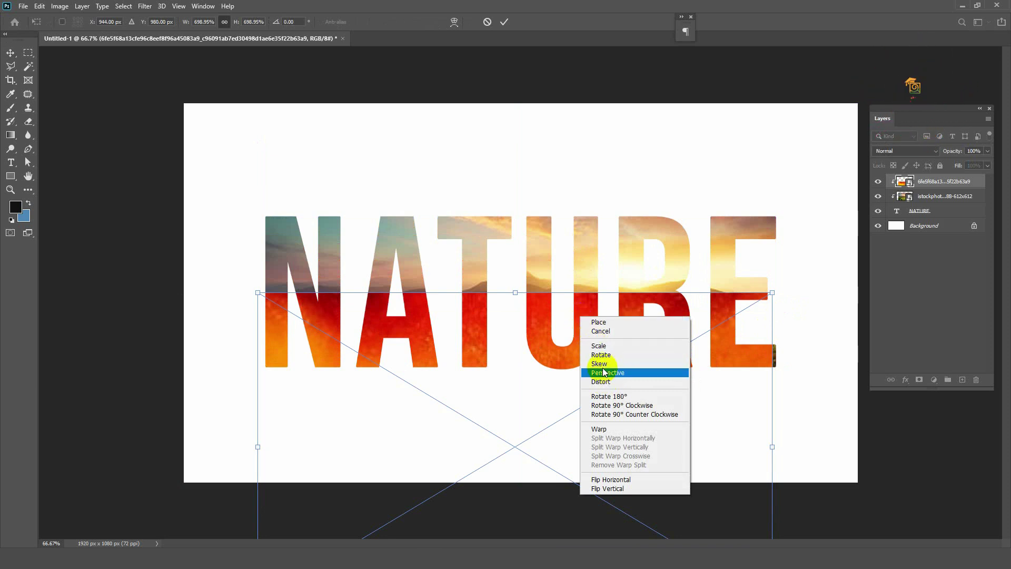
- Warp the painting's top edge into a wave across NATURE and add a layer mask
{"action": "left_click", "coordinate": [598, 429]}
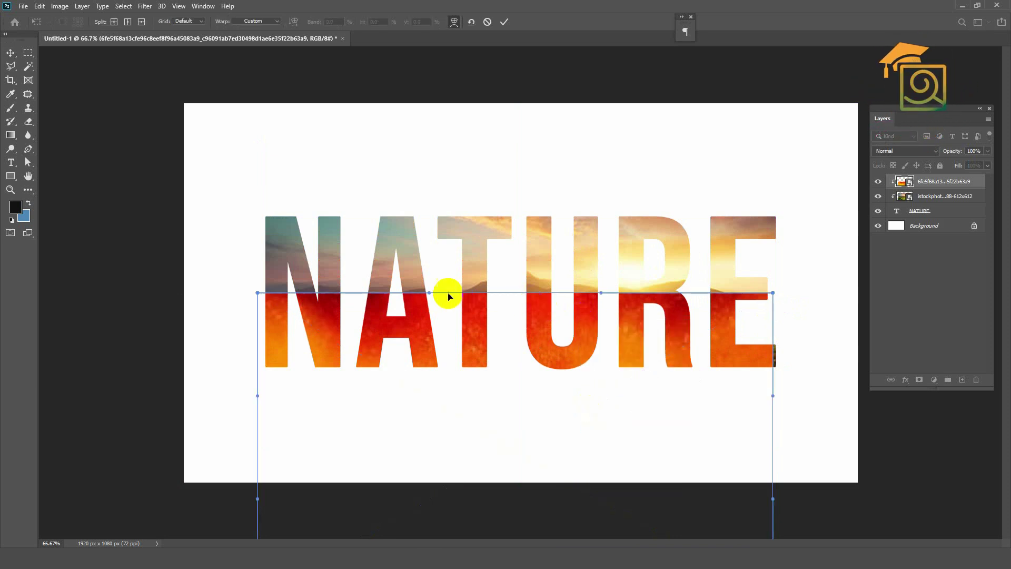
{"action": "left_click_drag", "start_coordinate": [432, 281], "coordinate": [454, 229]}
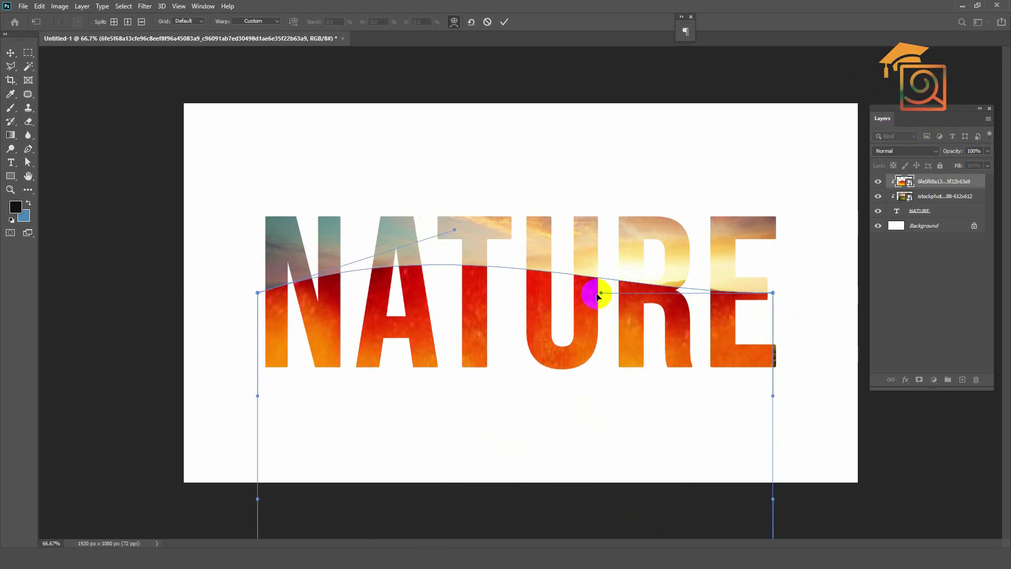
{"action": "left_click_drag", "start_coordinate": [582, 366], "coordinate": [578, 436]}
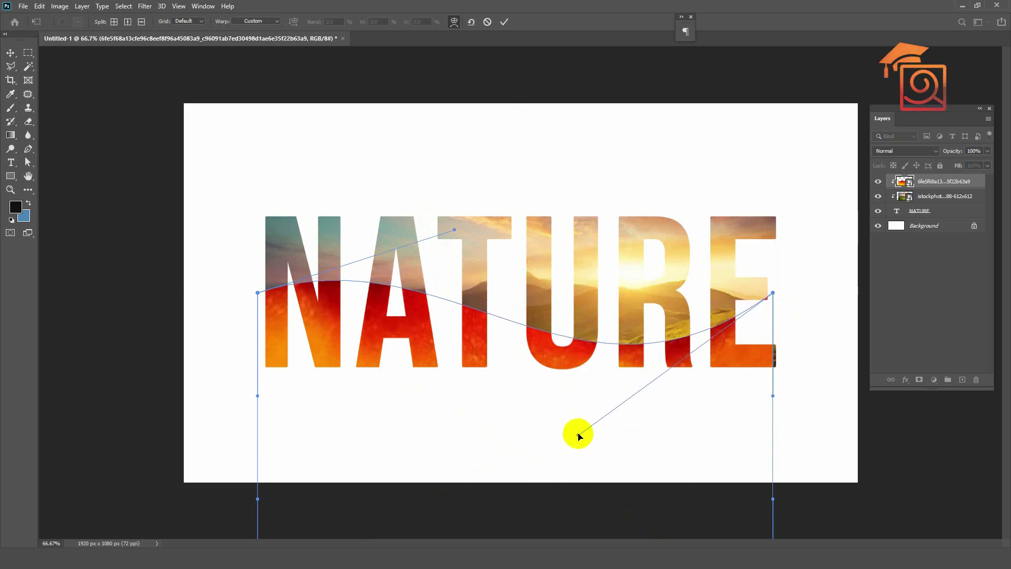
{"action": "key", "text": "Return"}
{"action": "left_click_drag", "start_coordinate": [720, 346], "coordinate": [727, 345]}
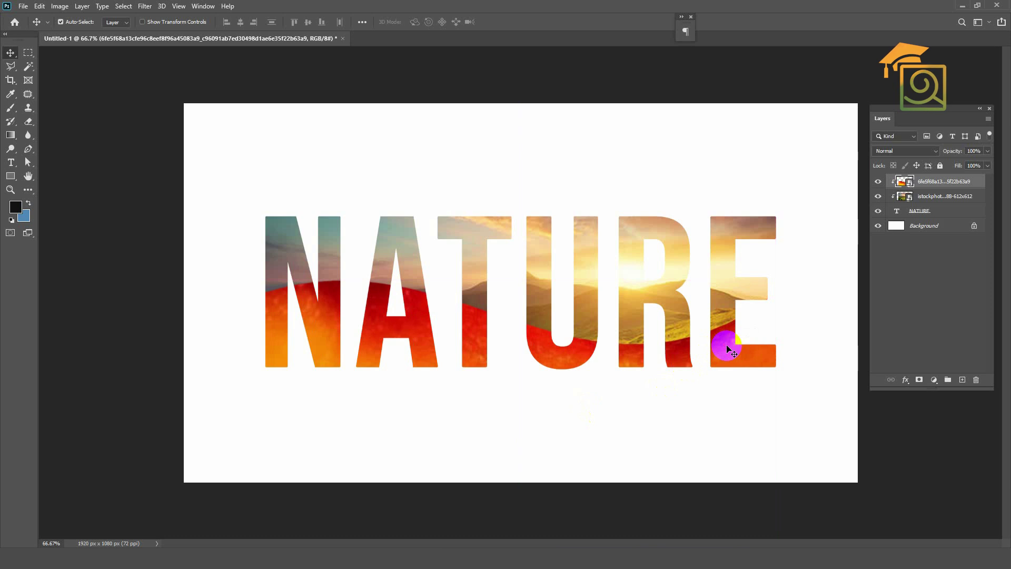
{"action": "left_click", "coordinate": [921, 378]}
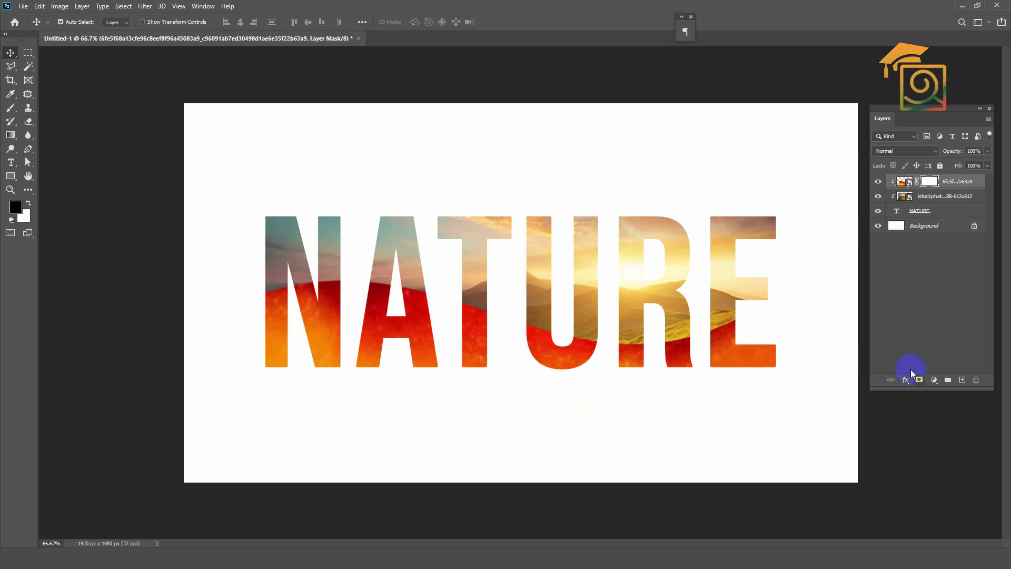
- Paint black on the mask with an enlarged brush across N to U, revealing the mountains
{"action": "left_click", "coordinate": [10, 109]}
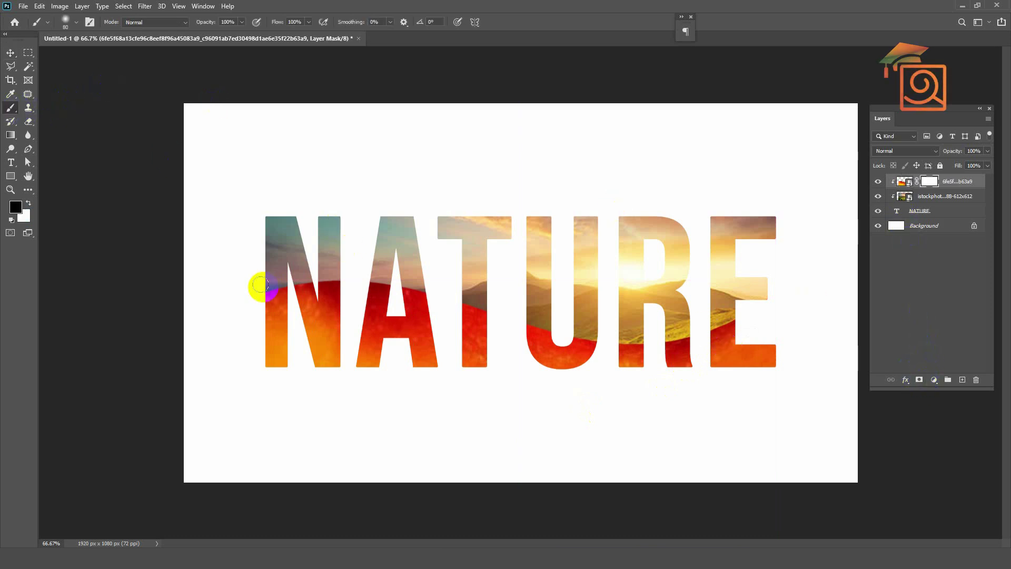
{"action": "key", "text": "bracketright"}
{"action": "mouse_move", "coordinate": [265, 282]}
{"action": "left_mouse_down"}
{"action": "mouse_move", "coordinate": [338, 263]}
{"action": "mouse_move", "coordinate": [436, 275]}
{"action": "mouse_move", "coordinate": [551, 317]}
{"action": "mouse_move", "coordinate": [629, 325]}
{"action": "mouse_move", "coordinate": [751, 289]}
{"action": "mouse_move", "coordinate": [618, 321]}
{"action": "left_mouse_up"}
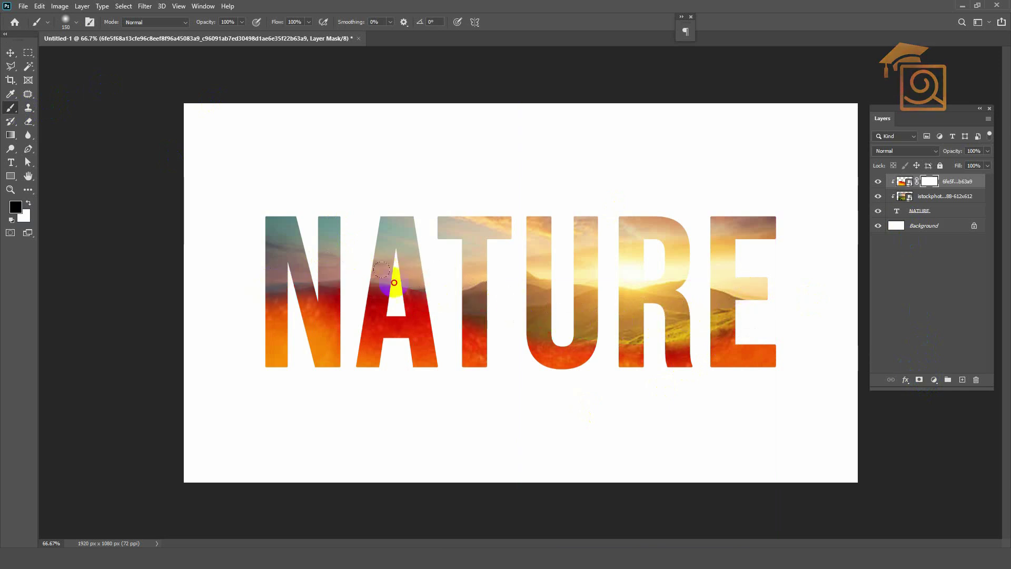
- Zoom out to fit the canvas, select the NATURE text layer, and bring up File Explorer
{"action": "key", "text": "ctrl+minus"}
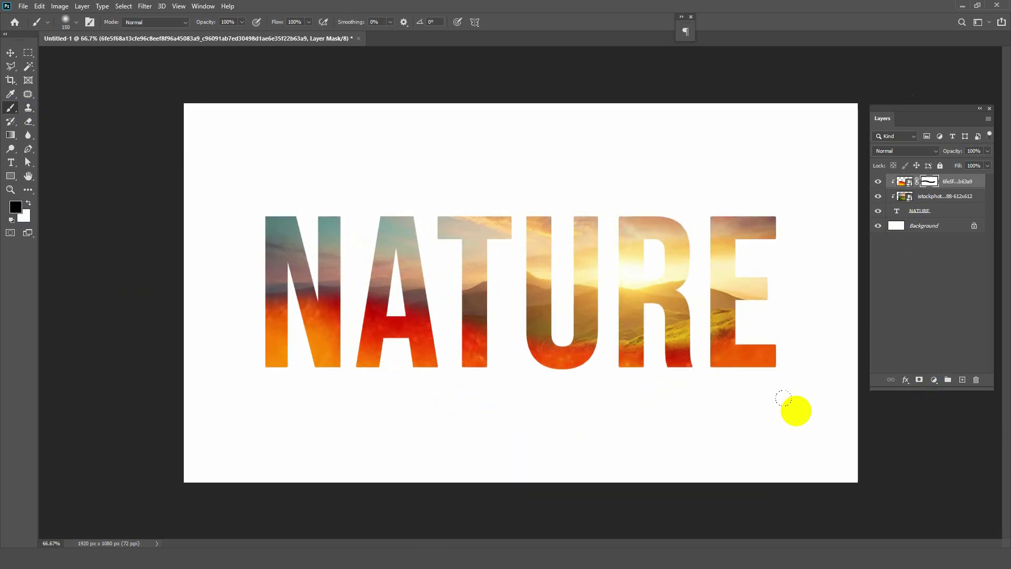
{"action": "scroll", "coordinate": [785, 401], "scroll_direction": "up", "scroll_amount": 3}
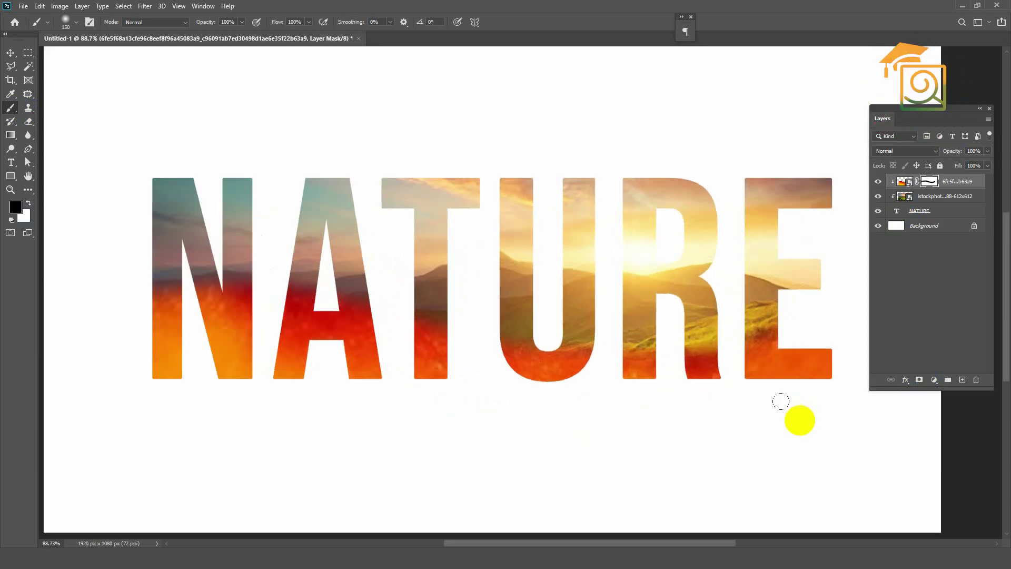
{"action": "key", "text": "ctrl+minus"}
{"action": "left_click", "coordinate": [11, 53]}
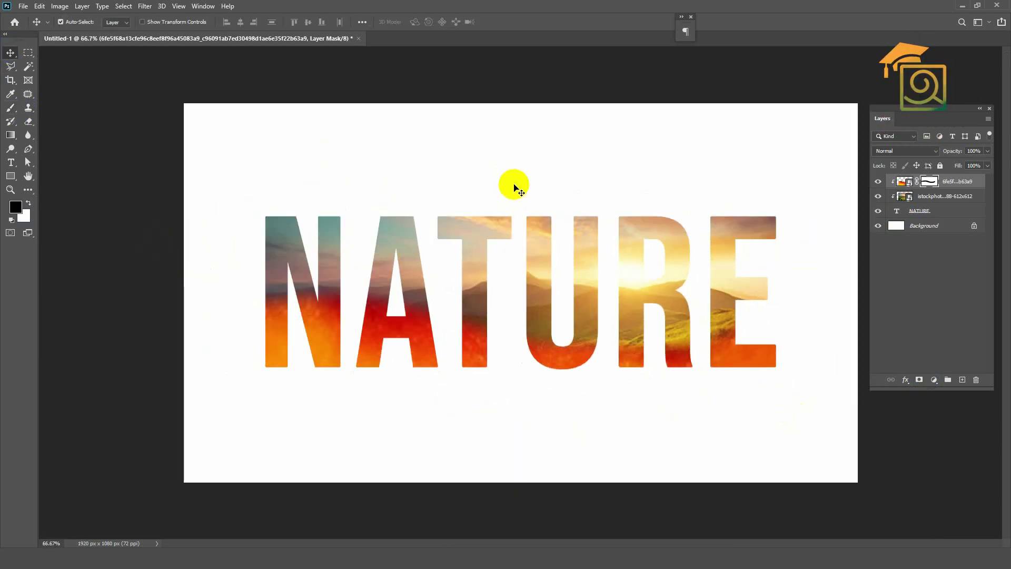
{"action": "left_click", "coordinate": [922, 213]}
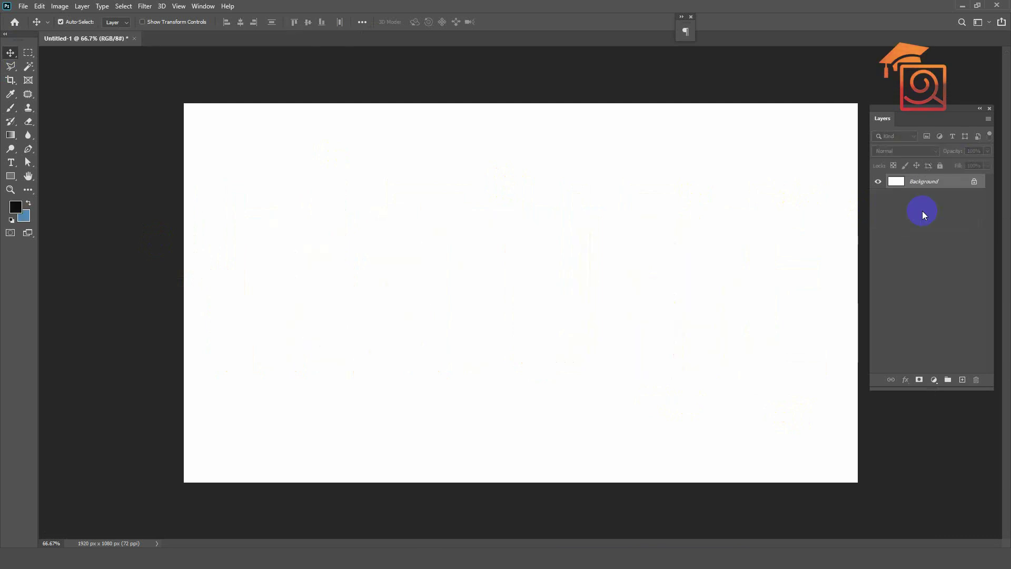
{"action": "left_click", "coordinate": [684, 550]}
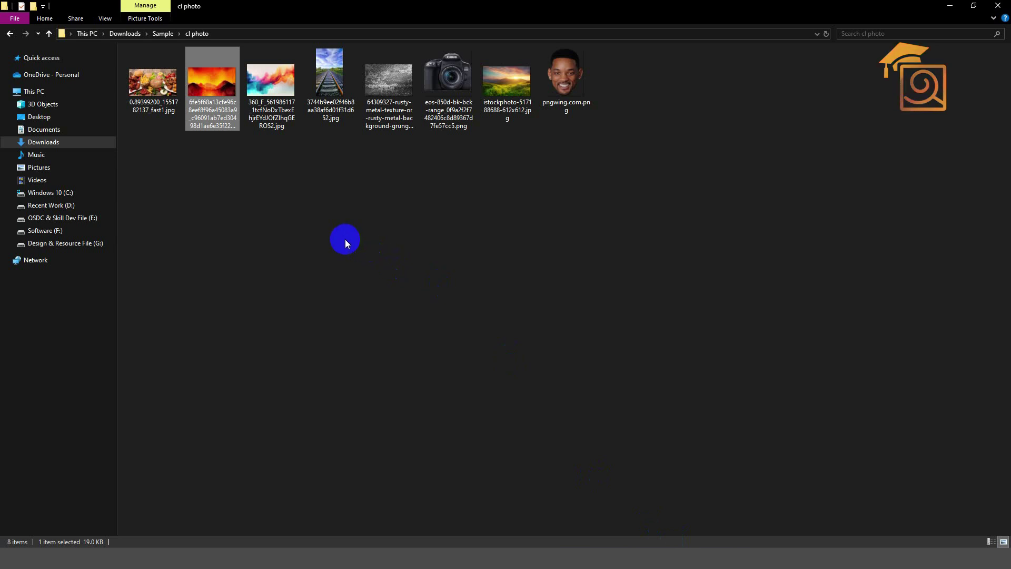
- Drag the fire, watercolour and rusty-metal images into Photoshop and commit the fire image
{"action": "left_click", "coordinate": [390, 99], "text": "ctrl"}
{"action": "left_click", "coordinate": [271, 90], "text": "ctrl"}
{"action": "left_click_drag", "start_coordinate": [212, 90], "coordinate": [805, 190]}
{"action": "key", "text": "Return"}
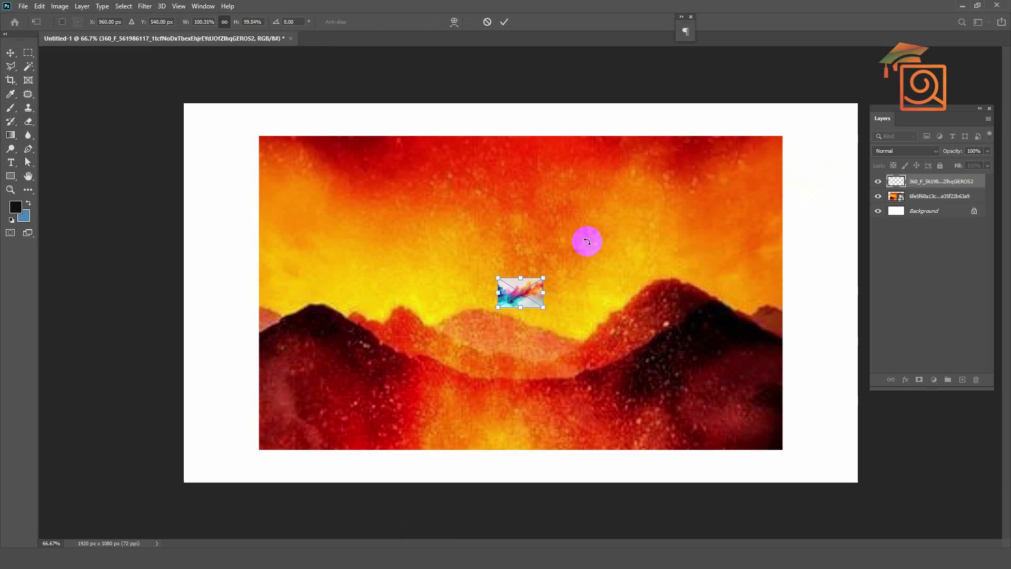
- Enlarge the watercolour and rusty-metal images to fill the canvas, committing each
{"action": "left_click_drag", "start_coordinate": [550, 274], "coordinate": [816, 174]}
{"action": "key", "text": "Return"}
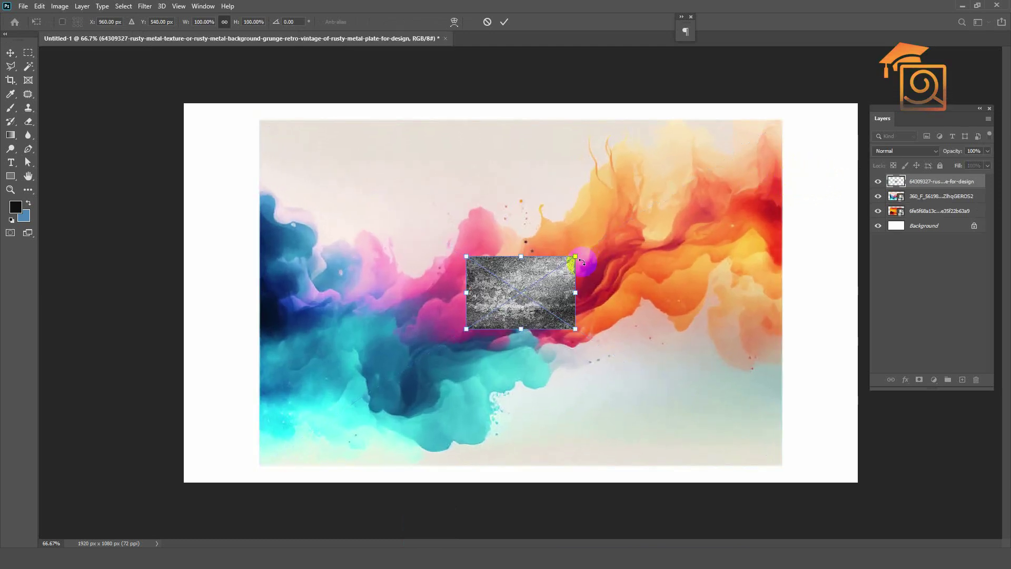
{"action": "left_click_drag", "start_coordinate": [575, 256], "coordinate": [803, 151]}
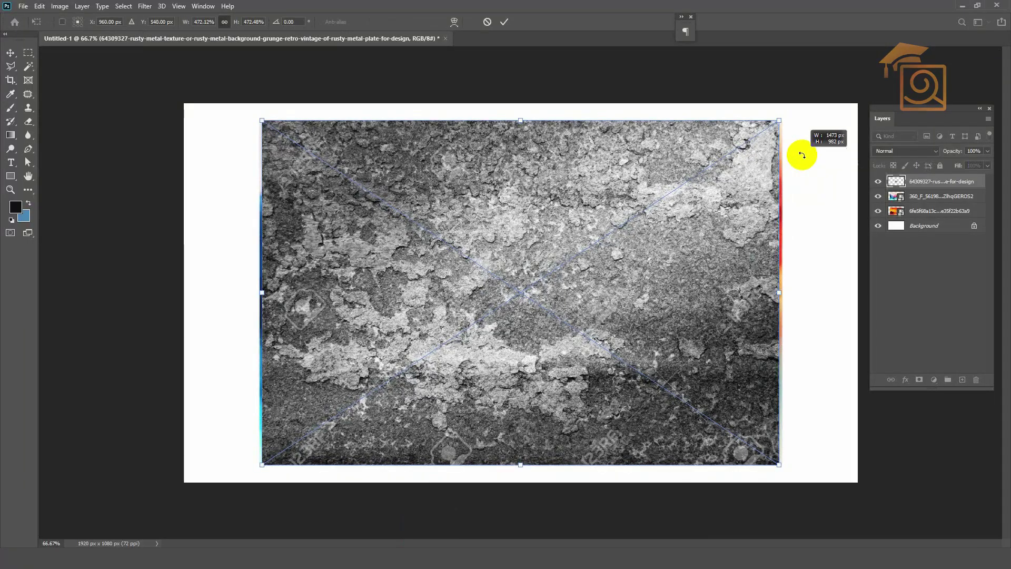
{"action": "key", "text": "Return"}
- Hide the rusty-metal, watercolour and fire layers, leaving a white canvas
{"action": "left_click", "coordinate": [879, 184]}
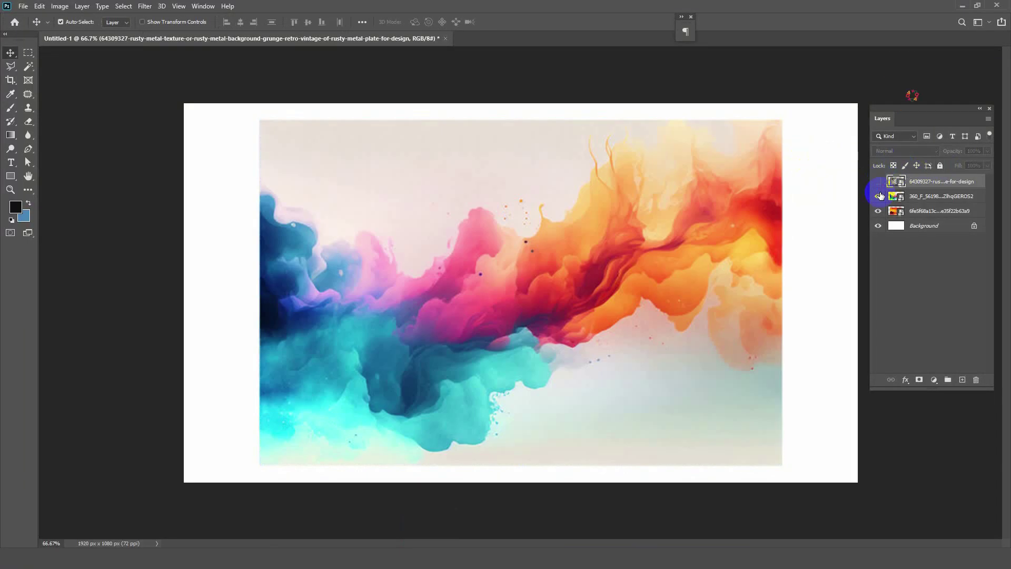
{"action": "left_click", "coordinate": [881, 198]}
{"action": "left_click", "coordinate": [878, 196]}
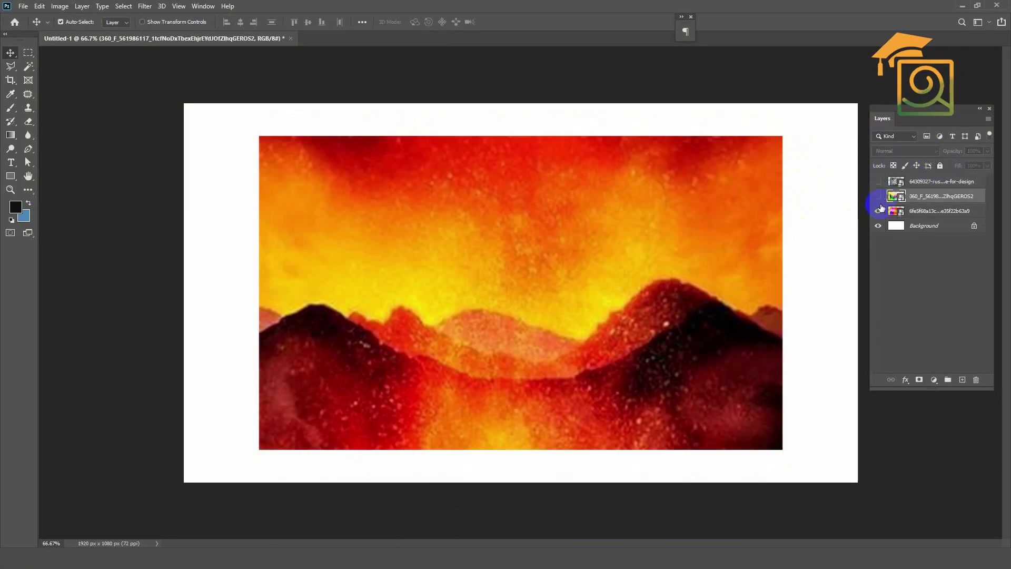
{"action": "left_click", "coordinate": [878, 210]}
{"action": "left_click", "coordinate": [922, 182]}
{"action": "left_click", "coordinate": [878, 182]}
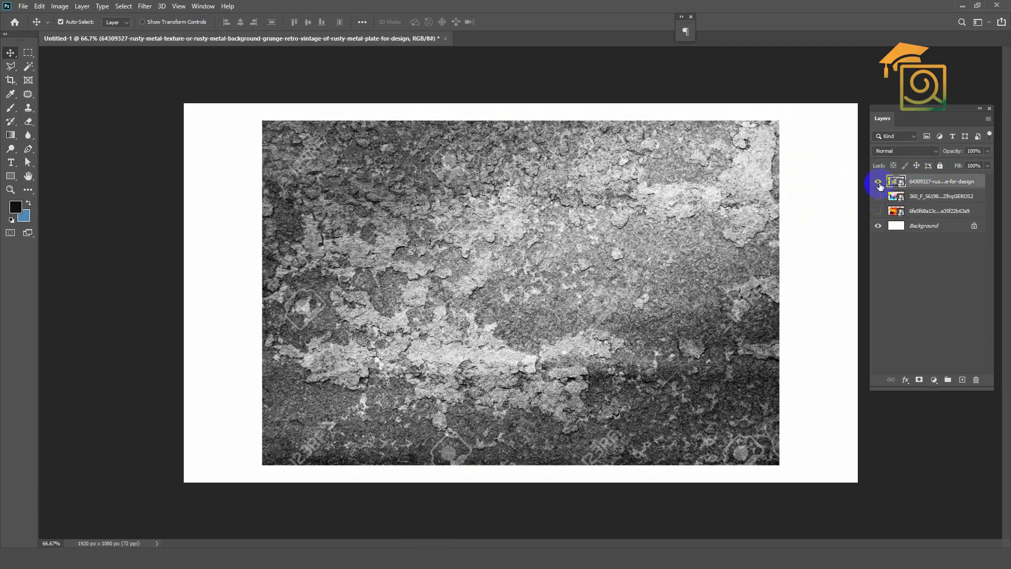
{"action": "left_click", "coordinate": [916, 199]}
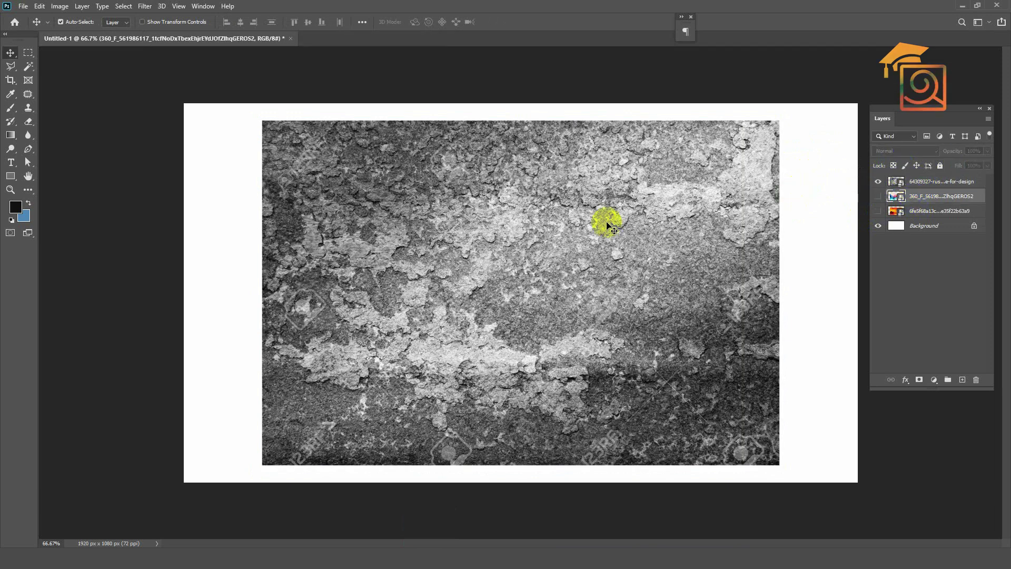
{"action": "left_click", "coordinate": [877, 182]}
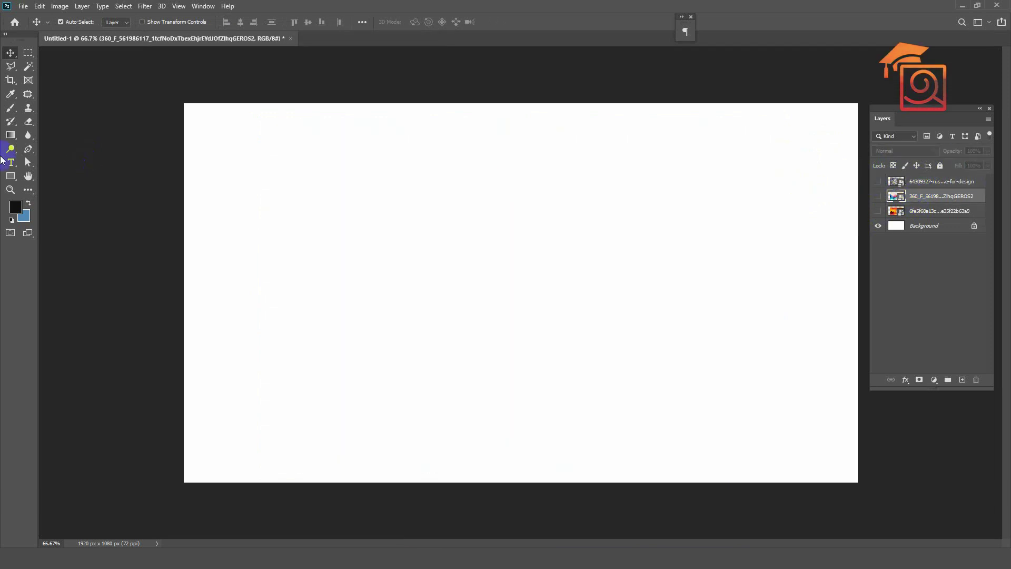
- Start a text layer on the canvas and set its font to Avengero Regular
{"action": "left_click", "coordinate": [11, 165]}
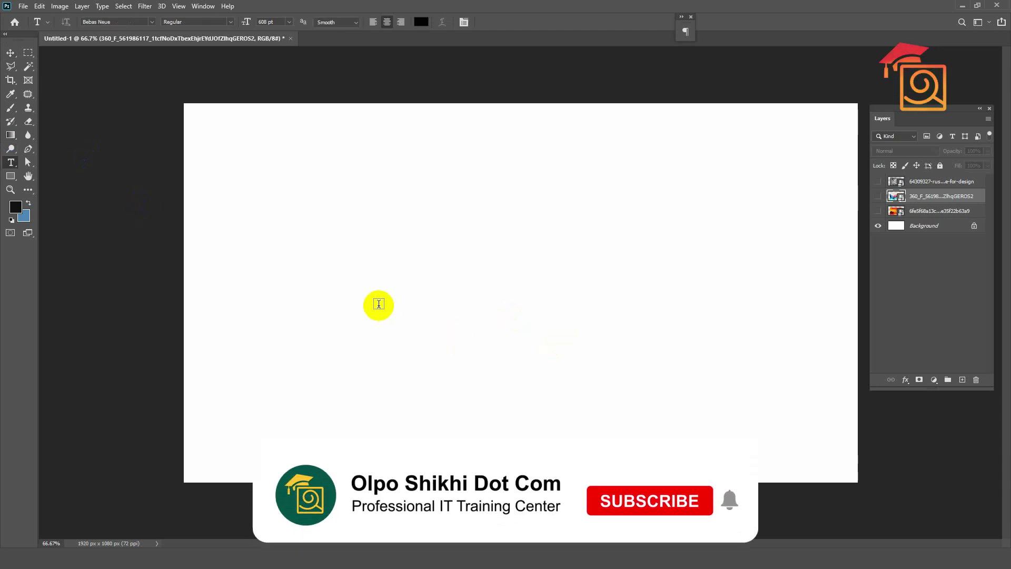
{"action": "left_click", "coordinate": [458, 302]}
{"action": "left_click", "coordinate": [119, 21]}
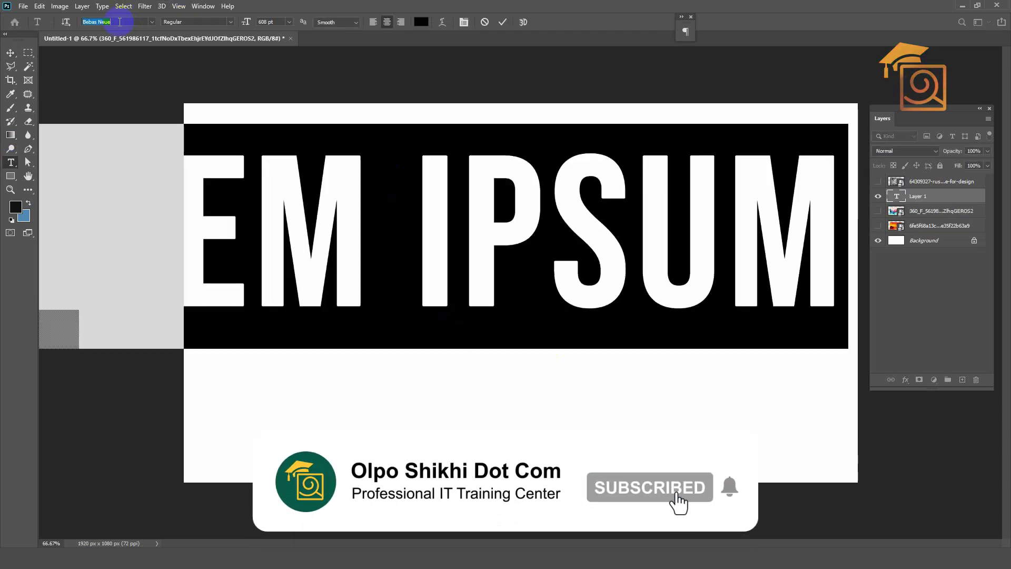
{"action": "type", "text": "Ave"}
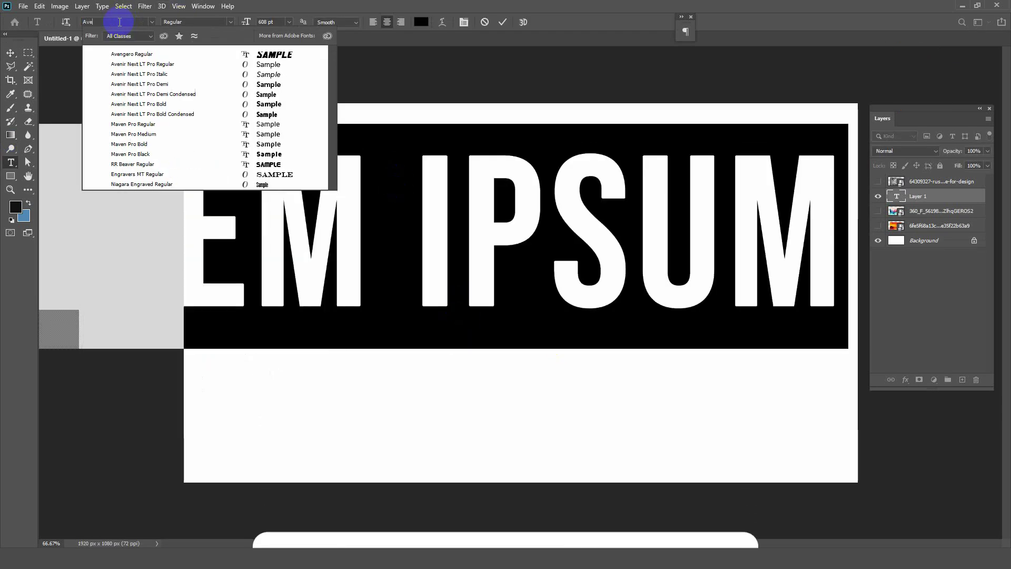
{"action": "left_click", "coordinate": [106, 54]}
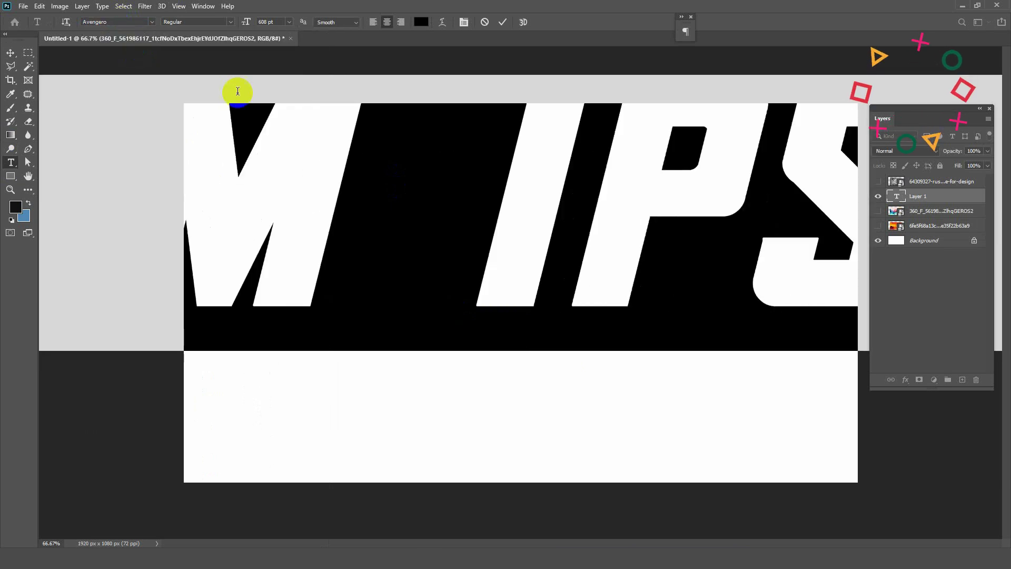
- Set the text size to 194 pt and type AVENGERS
{"action": "left_click", "coordinate": [464, 24]}
{"action": "left_click", "coordinate": [796, 89]}
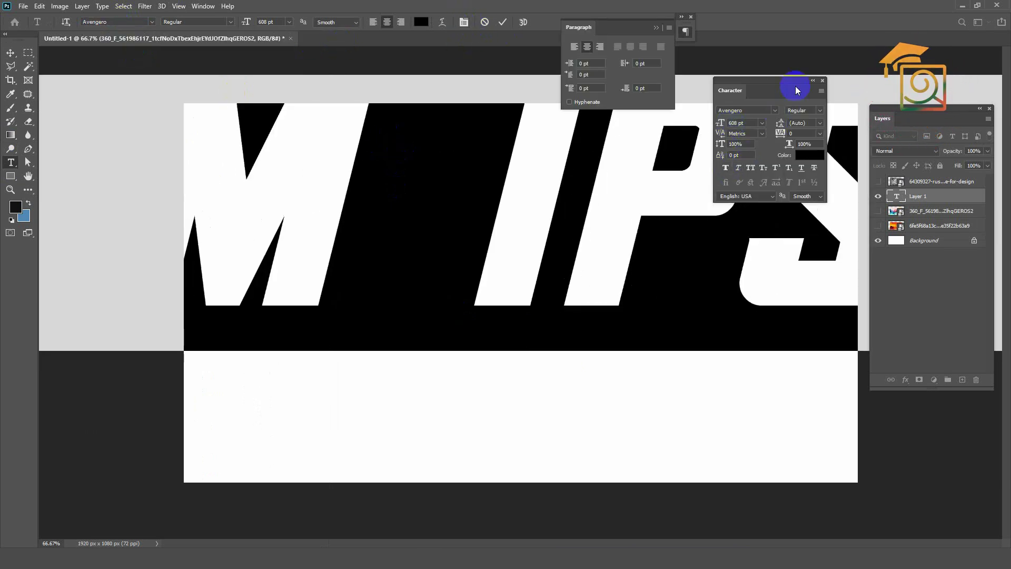
{"action": "left_click", "coordinate": [811, 83]}
{"action": "left_click", "coordinate": [656, 28]}
{"action": "left_click_drag", "start_coordinate": [256, 27], "coordinate": [31, 67]}
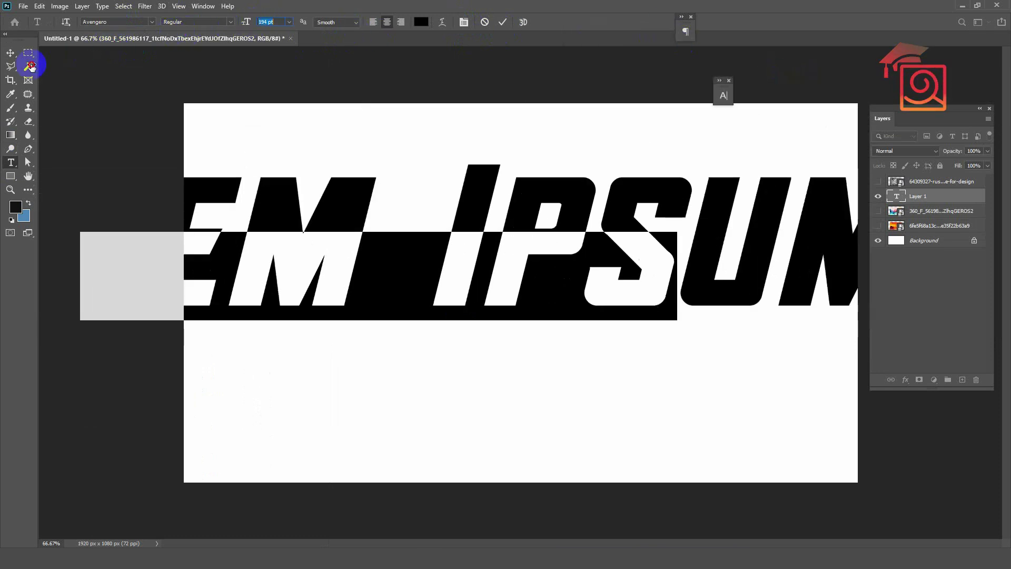
{"action": "left_click", "coordinate": [311, 250]}
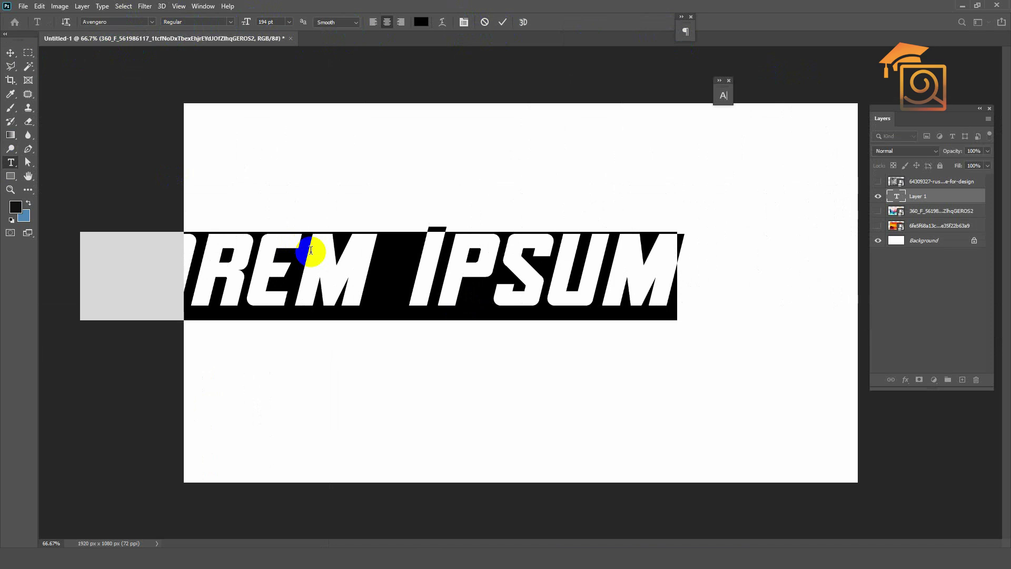
{"action": "type", "text": "AVENGE"}
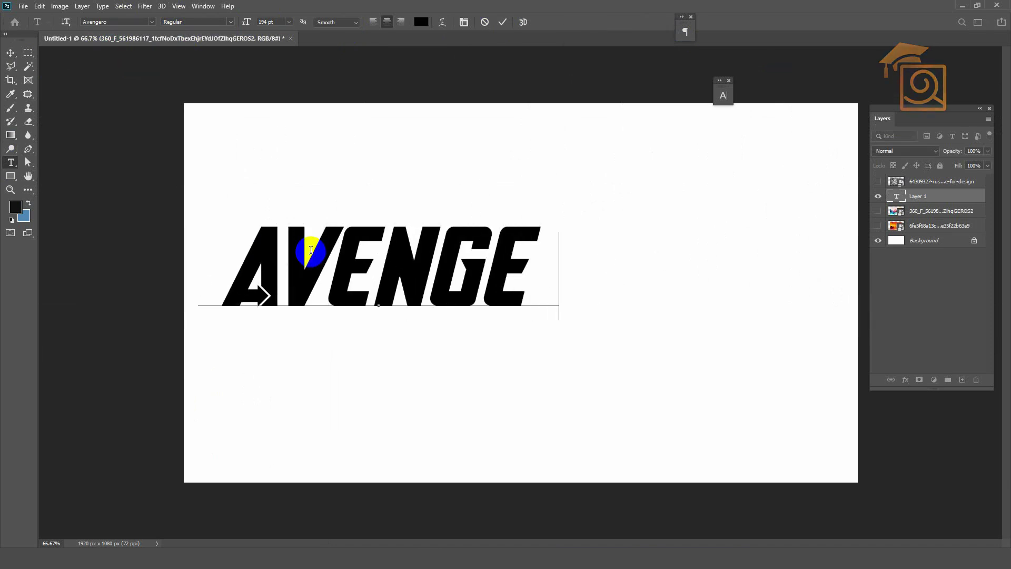
{"action": "type", "text": "RS"}
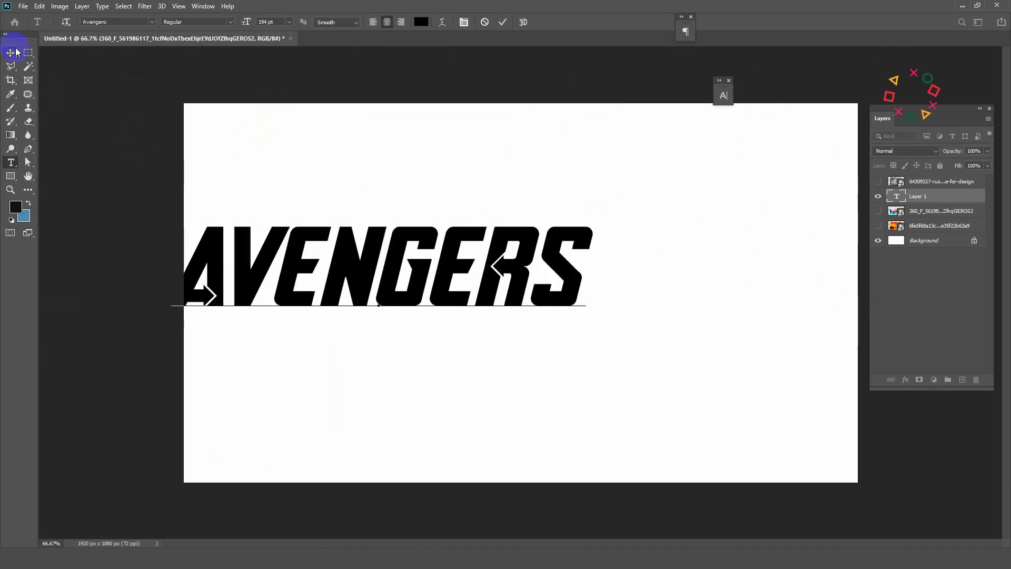
- Move the AVENGERS headline right and down and scale it up to about 139%
{"action": "left_click", "coordinate": [9, 52]}
{"action": "left_click_drag", "start_coordinate": [450, 260], "coordinate": [564, 282]}
{"action": "key", "text": "ctrl+t"}
{"action": "left_click_drag", "start_coordinate": [711, 244], "coordinate": [773, 257]}
{"action": "key", "text": "Return"}
{"action": "left_click", "coordinate": [930, 183]}
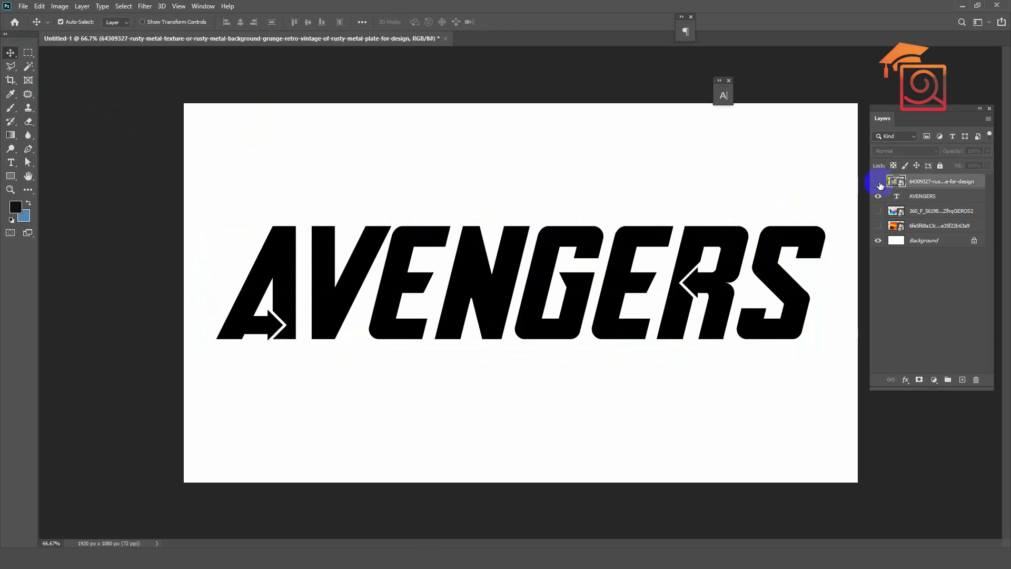
- Show the rusty-metal texture layer and enlarge it to cover the canvas
{"action": "left_click", "coordinate": [877, 181]}
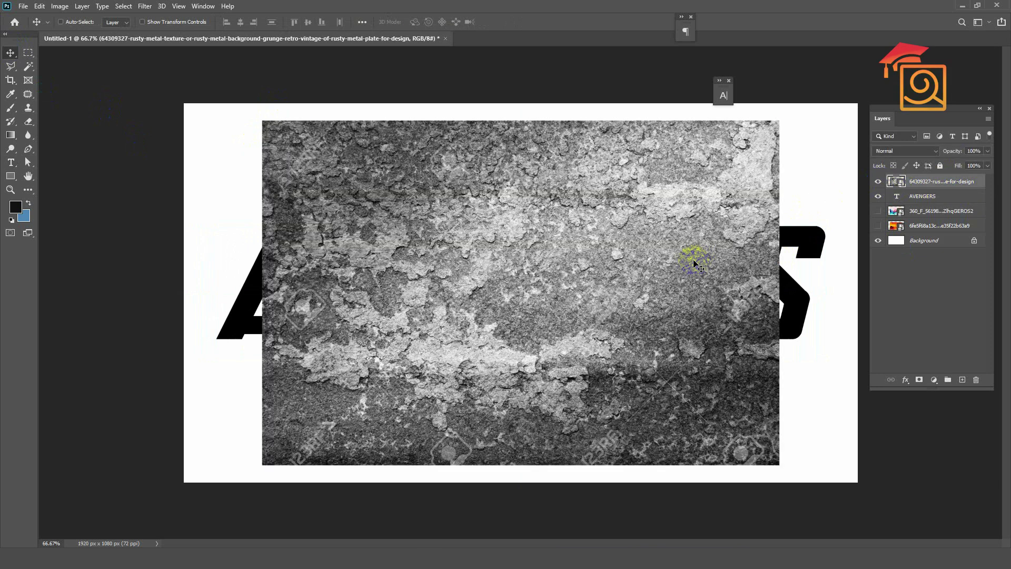
{"action": "key", "text": "ctrl+t"}
{"action": "key", "text": "ctrl+0"}
{"action": "left_click_drag", "start_coordinate": [706, 169], "coordinate": [736, 243]}
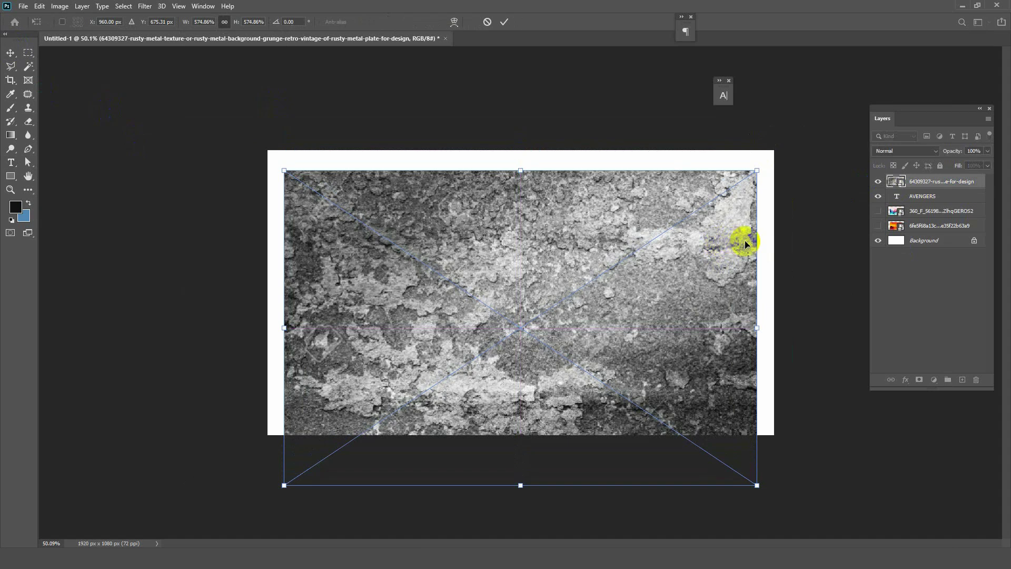
{"action": "key", "text": "Return"}
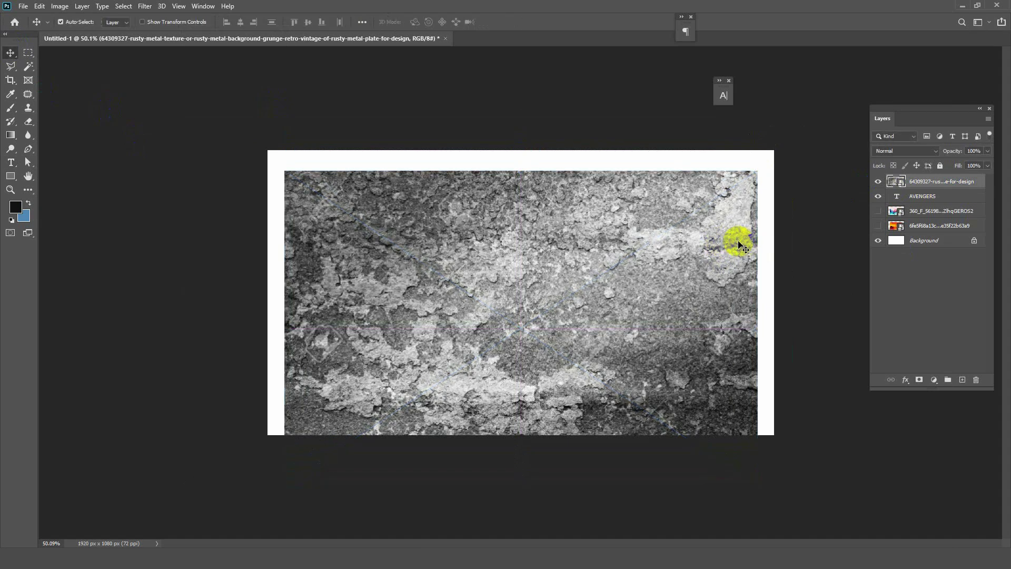
- Clip the texture into the AVENGERS text and shift it down inside the letters
{"action": "right_click", "coordinate": [919, 182]}
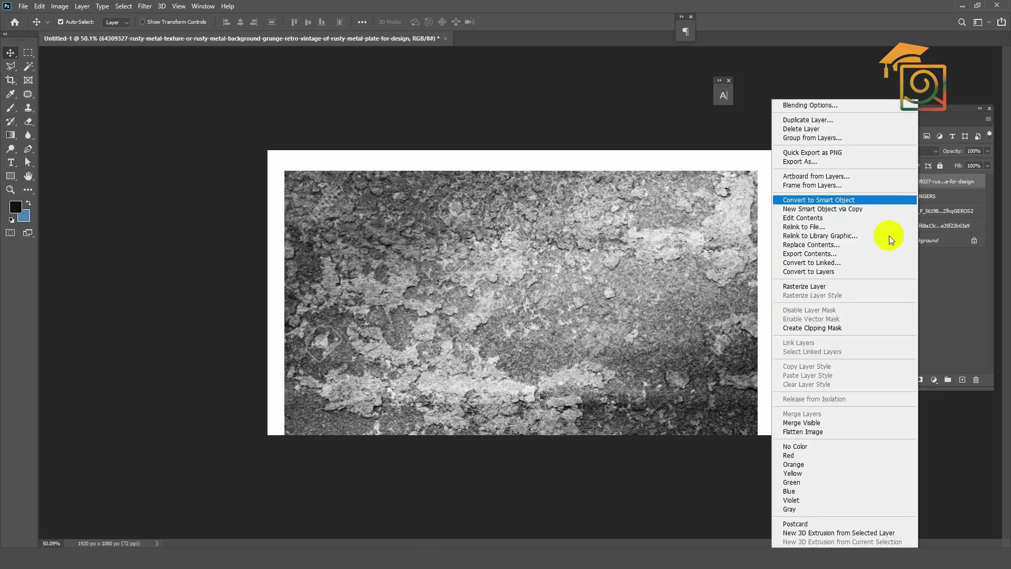
{"action": "left_click", "coordinate": [810, 329]}
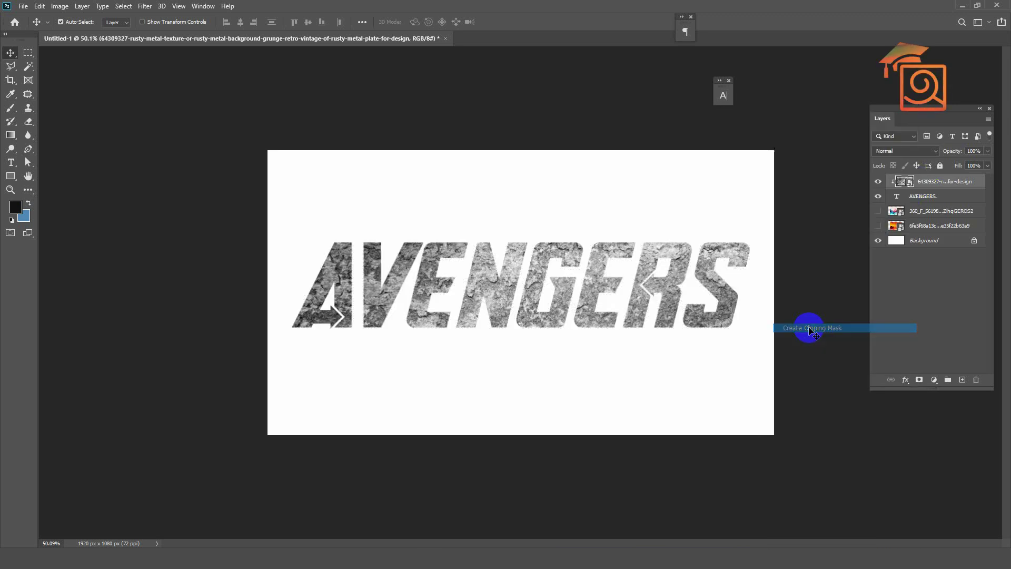
{"action": "key", "text": "ctrl+plus"}
{"action": "left_click_drag", "start_coordinate": [612, 281], "coordinate": [615, 309]}
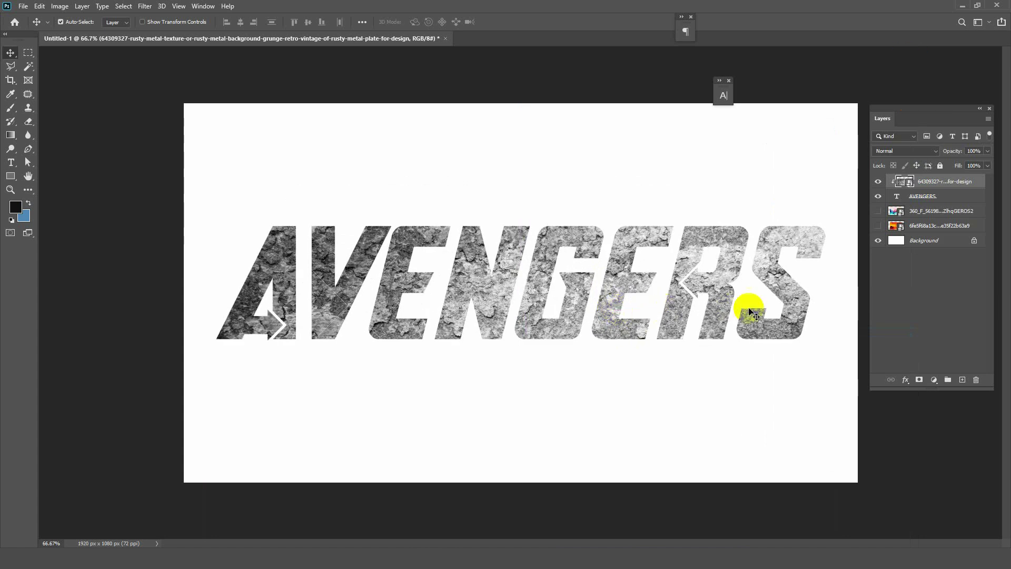
- Give the AVENGERS layer a 1 px black stroke and a 69% opacity drop shadow
{"action": "right_click", "coordinate": [915, 197]}
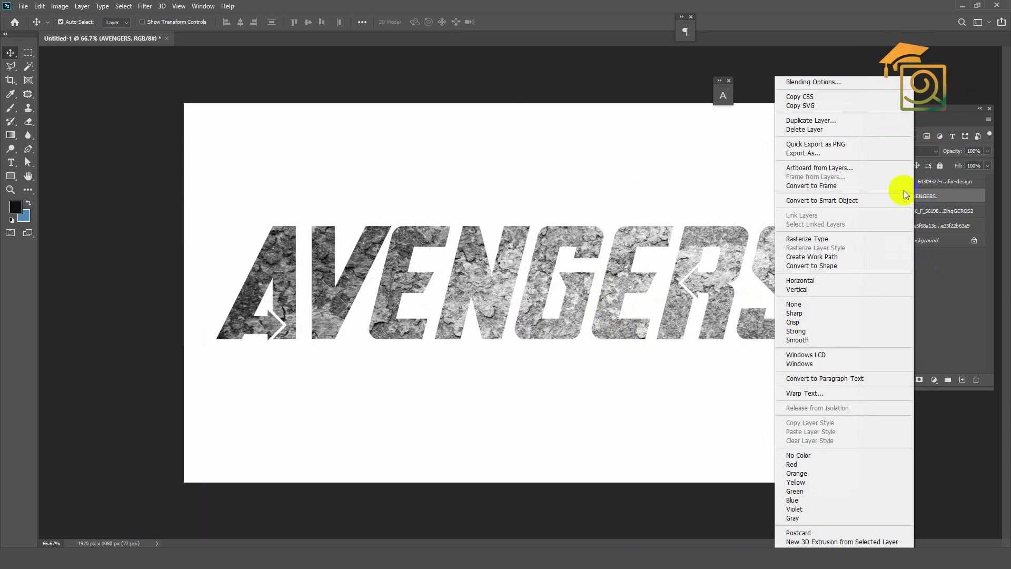
{"action": "left_click", "coordinate": [821, 82]}
{"action": "left_click_drag", "start_coordinate": [651, 198], "coordinate": [824, 108]}
{"action": "left_click", "coordinate": [758, 315]}
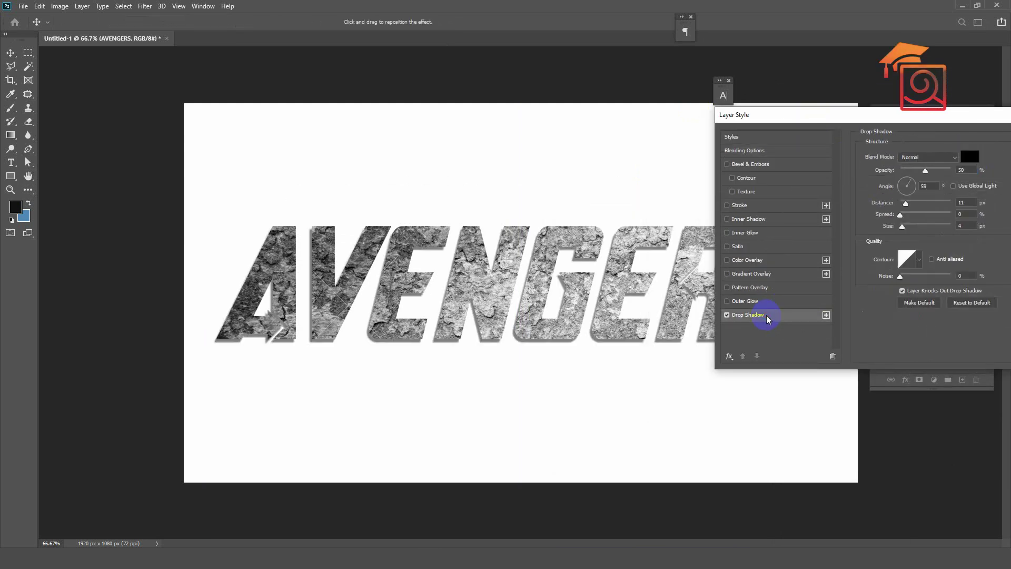
{"action": "left_click", "coordinate": [755, 208]}
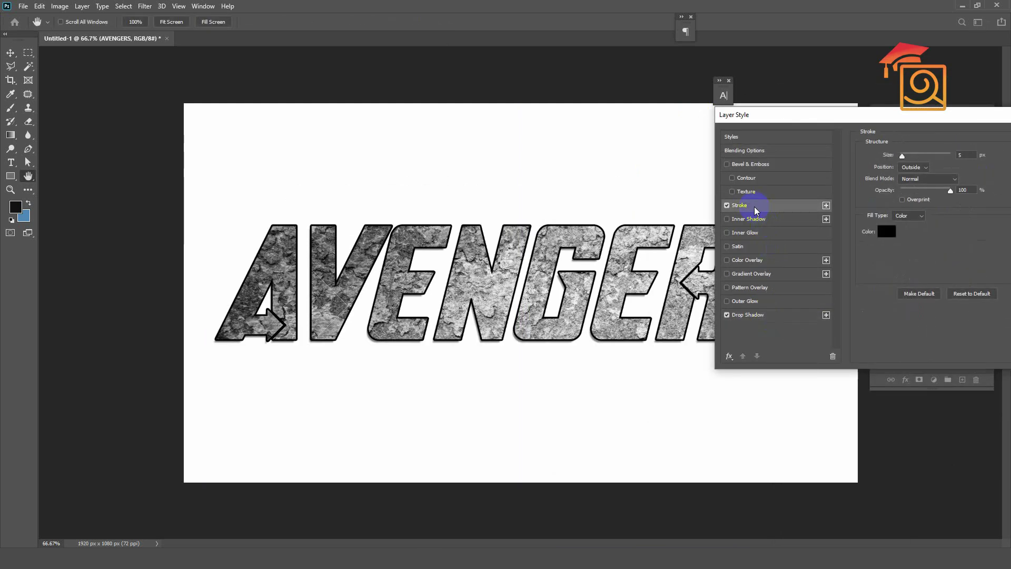
{"action": "left_click_drag", "start_coordinate": [896, 157], "coordinate": [895, 157]}
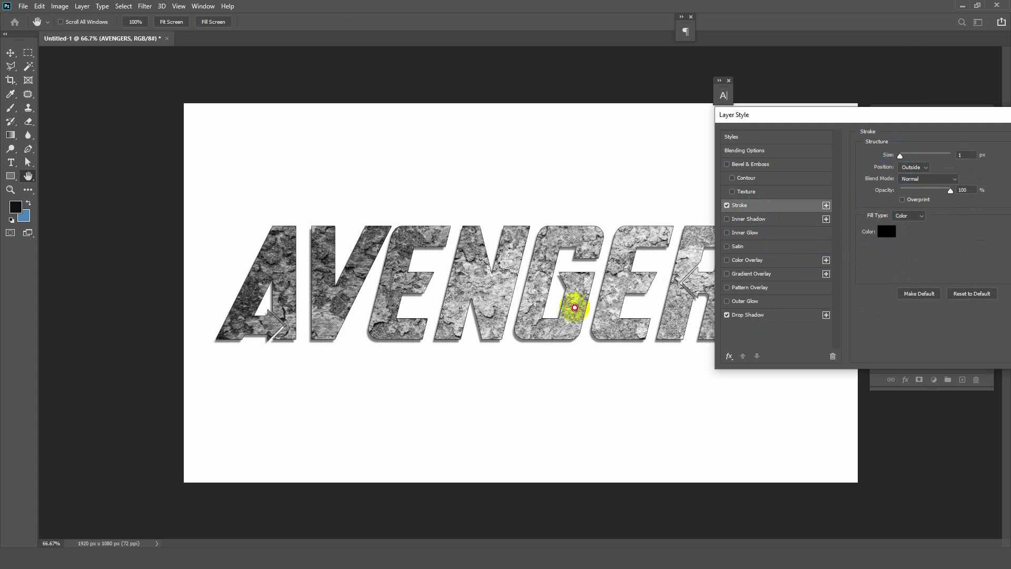
{"action": "left_click_drag", "start_coordinate": [898, 155], "coordinate": [935, 169]}
{"action": "left_click", "coordinate": [757, 318]}
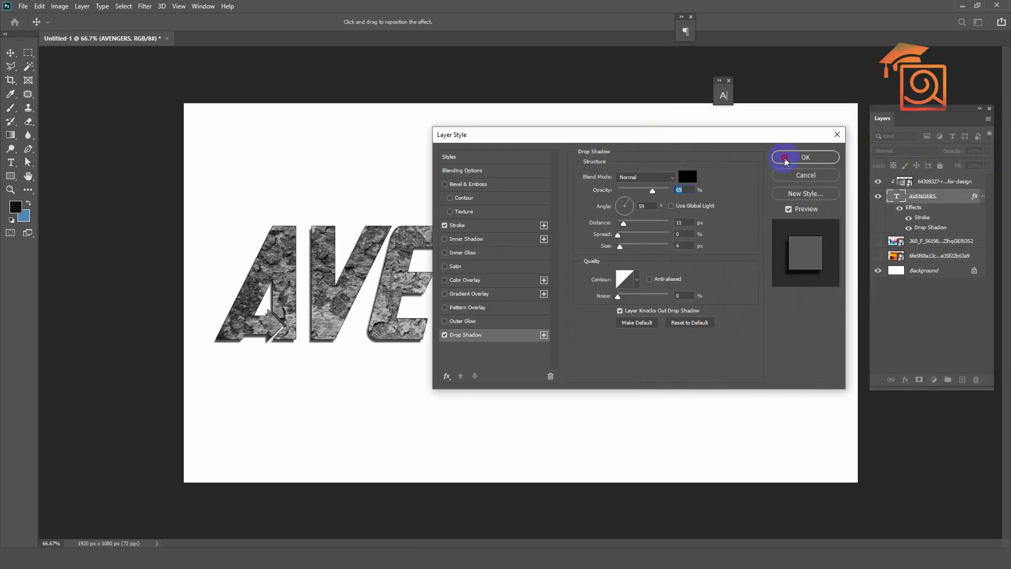
{"action": "left_click", "coordinate": [785, 157]}
{"action": "scroll", "coordinate": [579, 348], "scroll_direction": "down", "scroll_amount": 2}
{"action": "scroll", "coordinate": [716, 345], "scroll_direction": "up", "scroll_amount": 1}
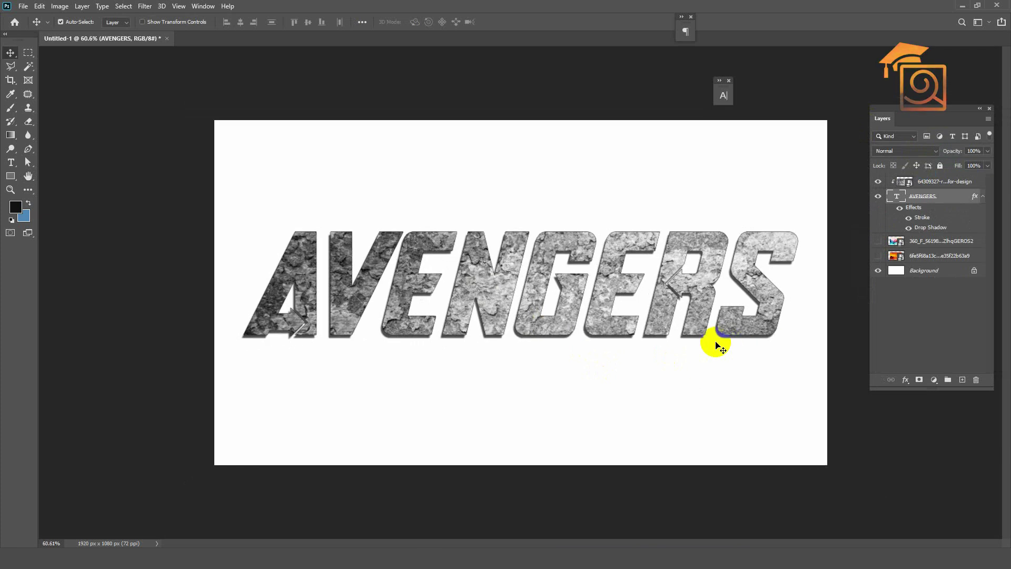
- Move the watercolour layer to the top, hiding the rusty texture and showing the watercolour
{"action": "scroll", "coordinate": [717, 343], "scroll_direction": "up", "scroll_amount": 2}
{"action": "scroll", "coordinate": [540, 343], "scroll_direction": "down", "scroll_amount": 1}
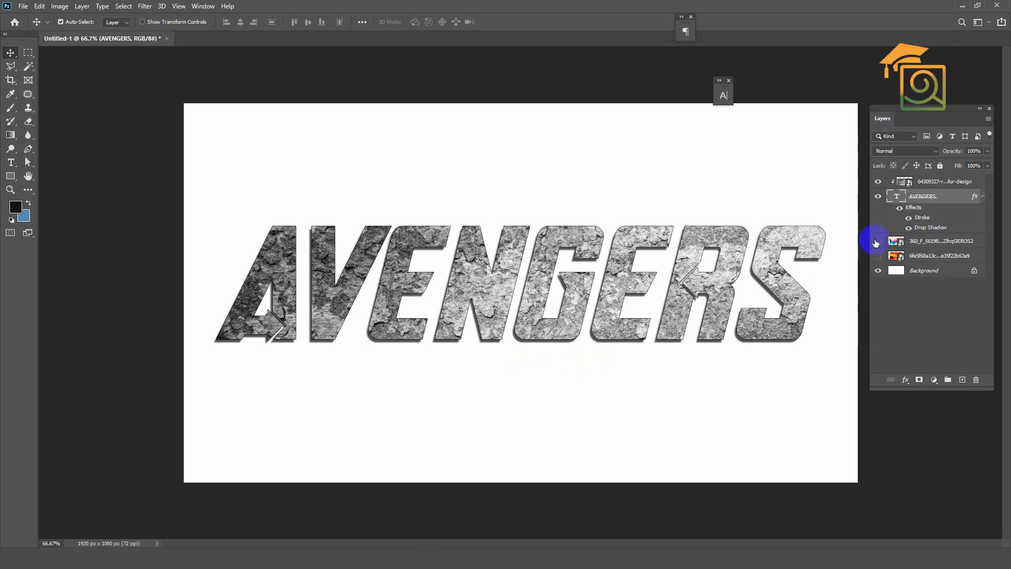
{"action": "left_click", "coordinate": [912, 183]}
{"action": "left_click_drag", "start_coordinate": [913, 240], "coordinate": [915, 179]}
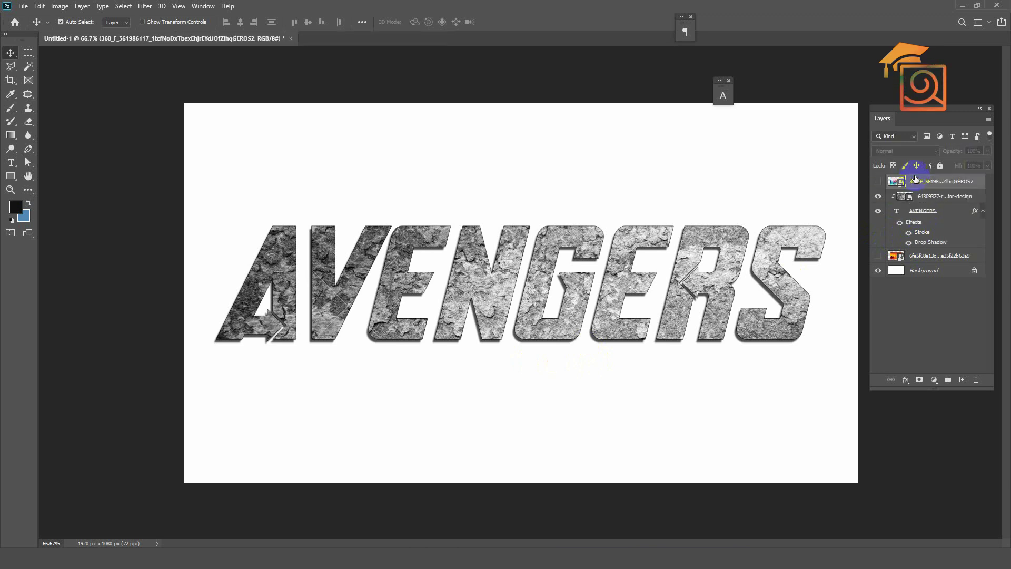
{"action": "left_click", "coordinate": [878, 196]}
{"action": "left_click", "coordinate": [877, 181]}
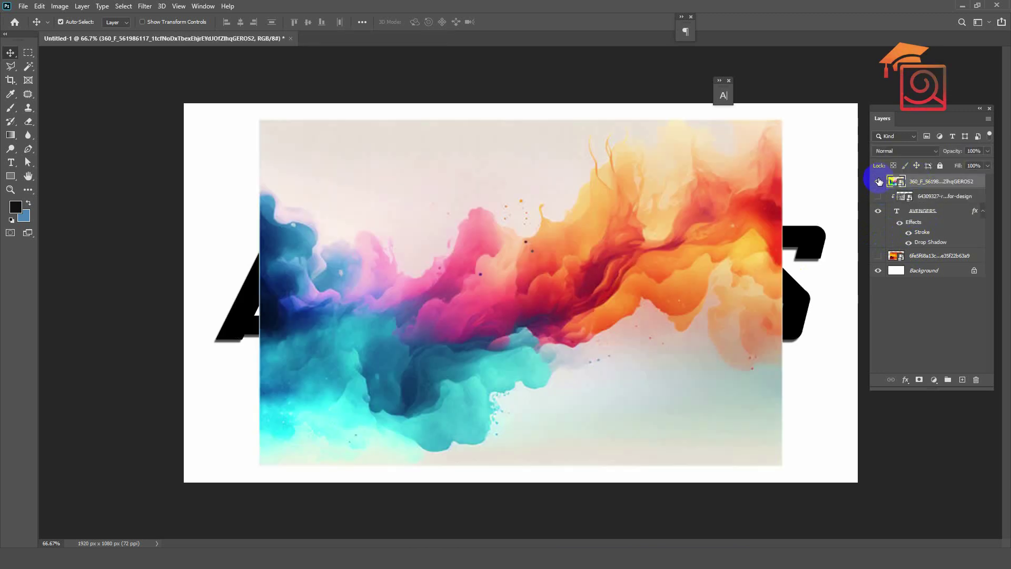
- Enlarge the watercolour to fill the canvas and clip it into the AVENGERS text
{"action": "scroll", "coordinate": [553, 300], "scroll_direction": "down", "scroll_amount": 1}
{"action": "key", "text": "ctrl+t"}
{"action": "left_click_drag", "start_coordinate": [742, 145], "coordinate": [800, 121]}
{"action": "key", "text": "Return"}
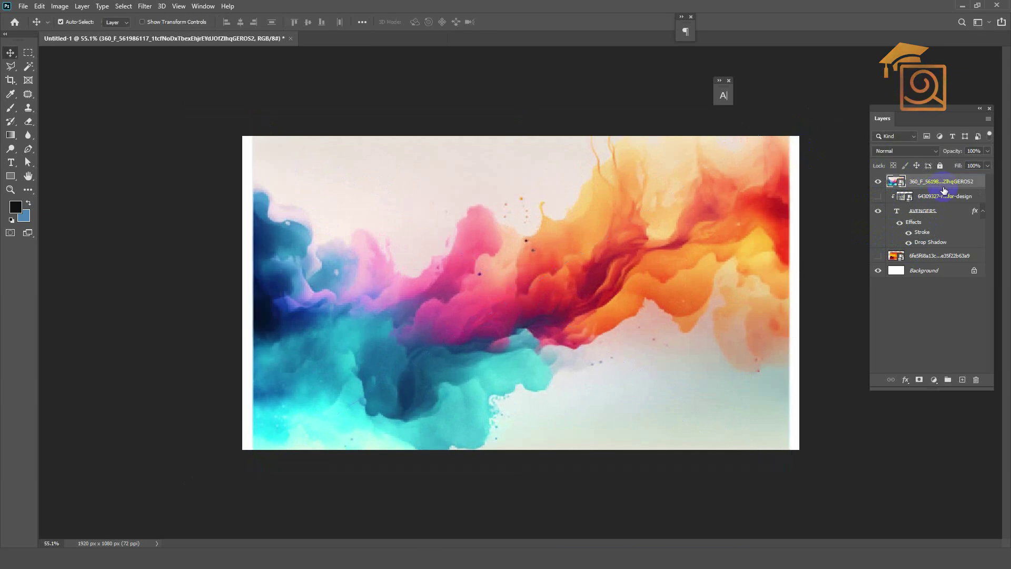
{"action": "right_click", "coordinate": [925, 189]}
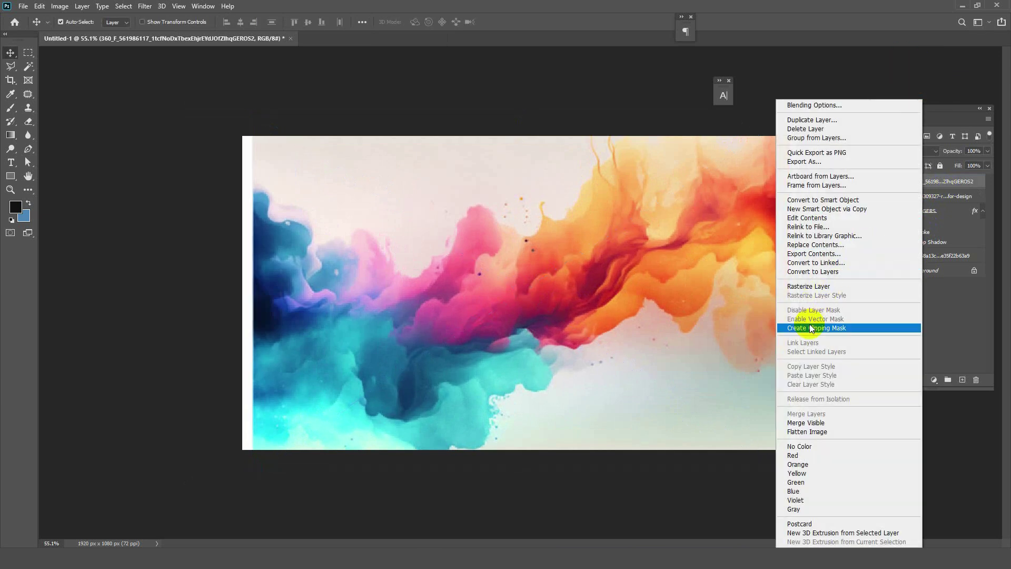
{"action": "left_click", "coordinate": [810, 327]}
{"action": "key", "text": "ctrl+plus"}
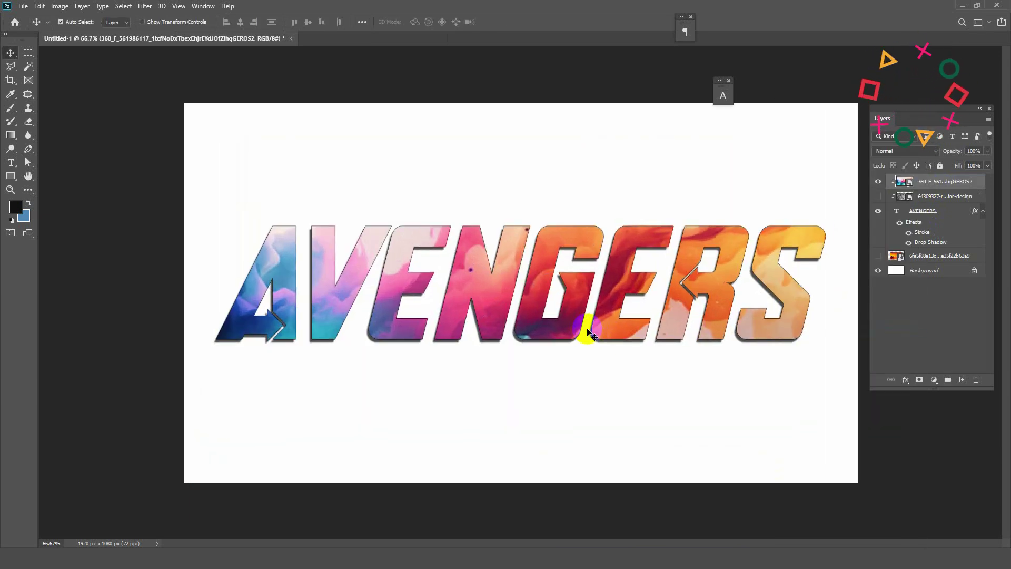
{"action": "key", "text": "ctrl+0"}
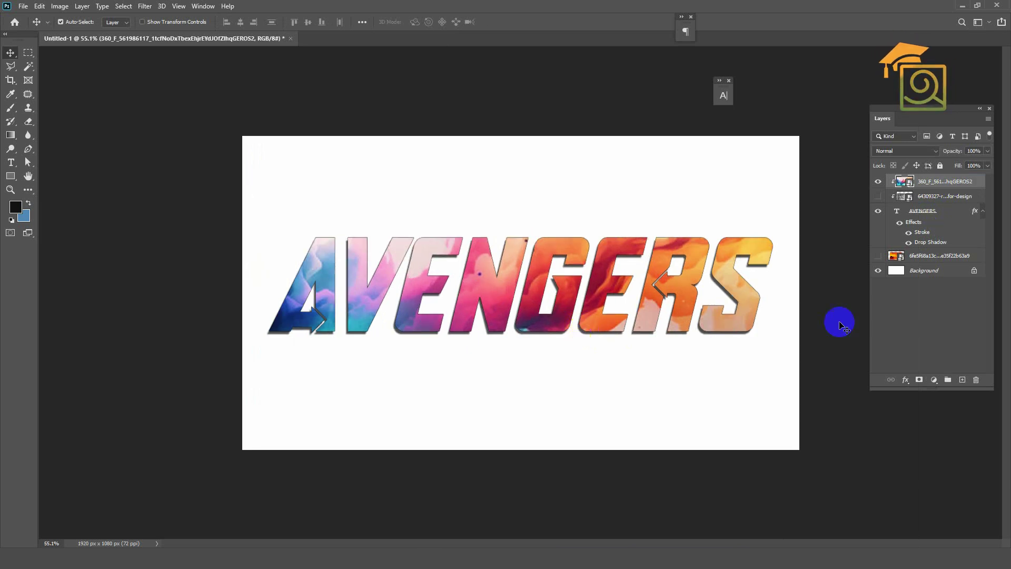
{"action": "left_click_drag", "start_coordinate": [897, 257], "coordinate": [909, 183]}
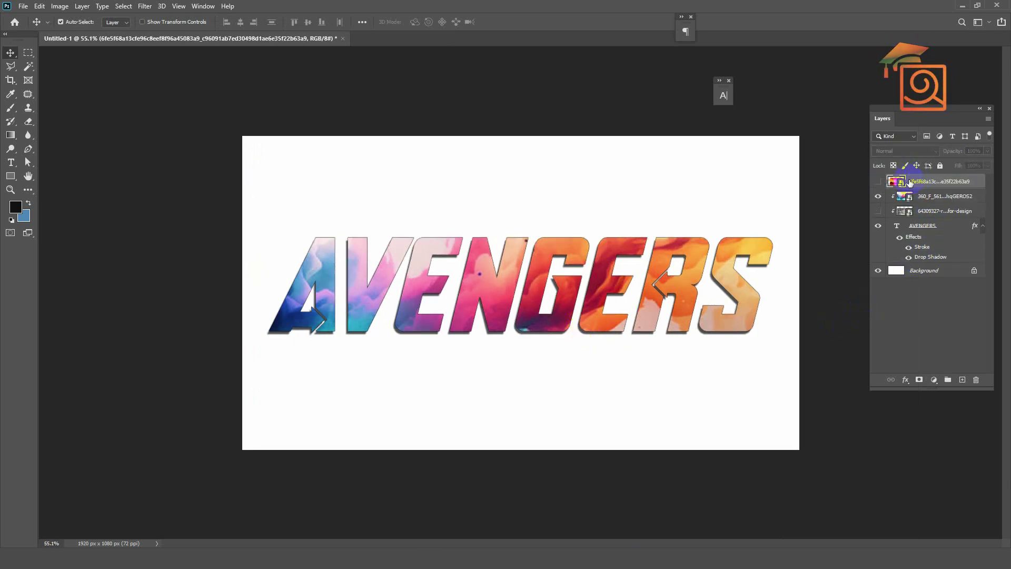
- Clip the enlarged fiery landscape into the AVENGERS text, then delete all the demo layers
{"action": "left_click", "coordinate": [878, 197]}
{"action": "left_click", "coordinate": [877, 181]}
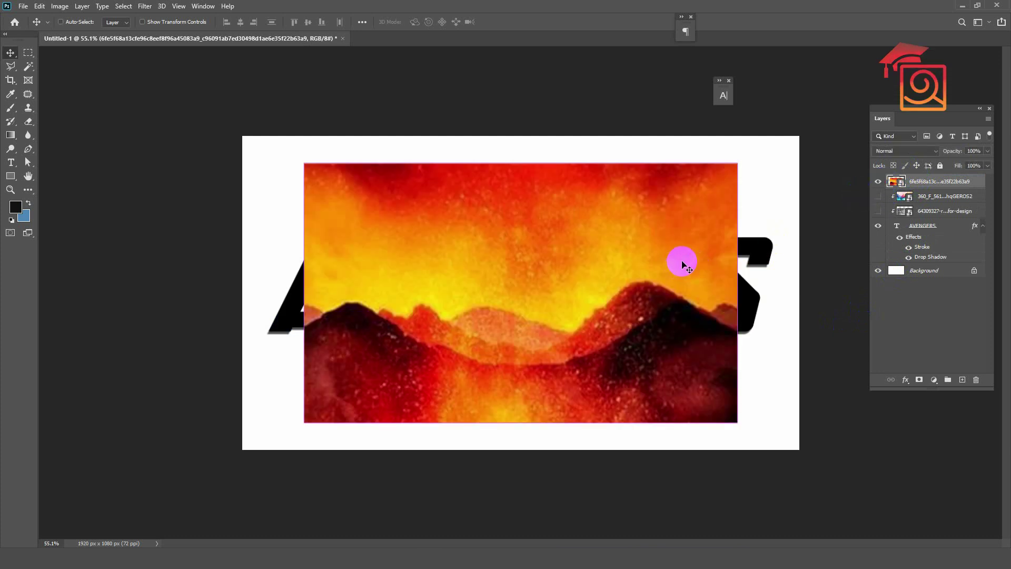
{"action": "key", "text": "ctrl+t"}
{"action": "left_click_drag", "start_coordinate": [737, 163], "coordinate": [794, 140]}
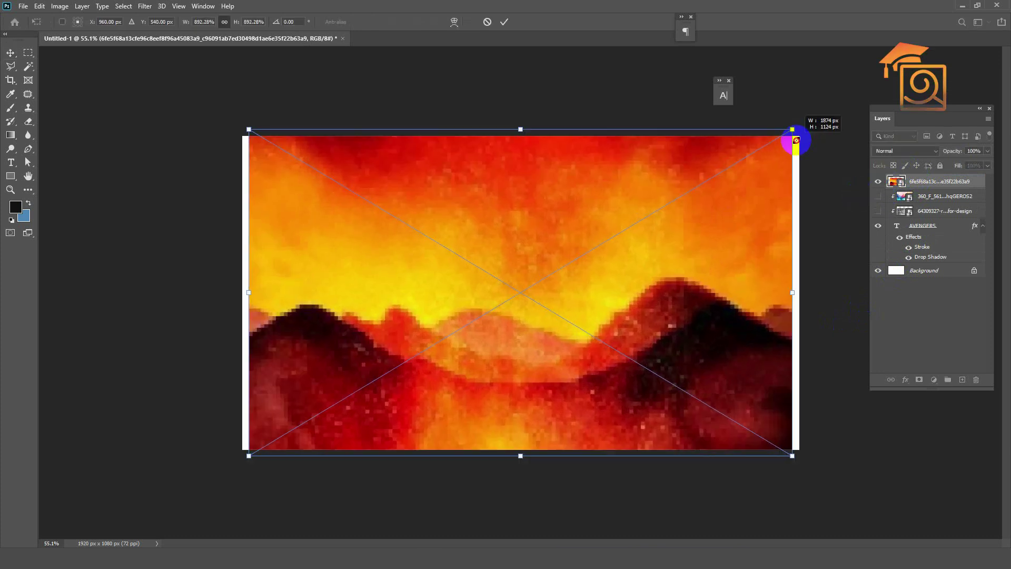
{"action": "left_click", "coordinate": [932, 186]}
{"action": "right_click", "coordinate": [930, 182]}
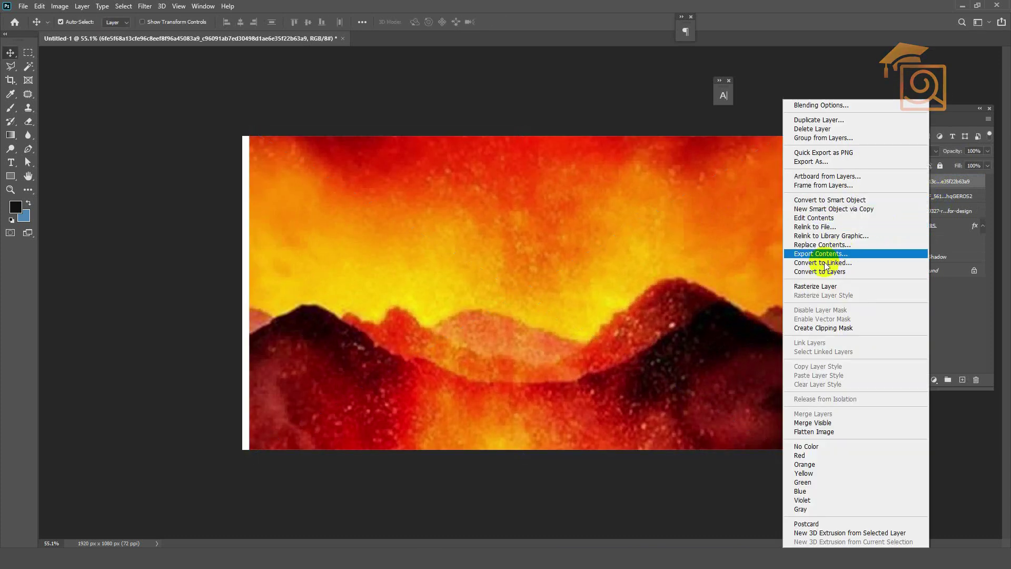
{"action": "left_click", "coordinate": [810, 326]}
{"action": "left_click_drag", "start_coordinate": [714, 383], "coordinate": [698, 358]}
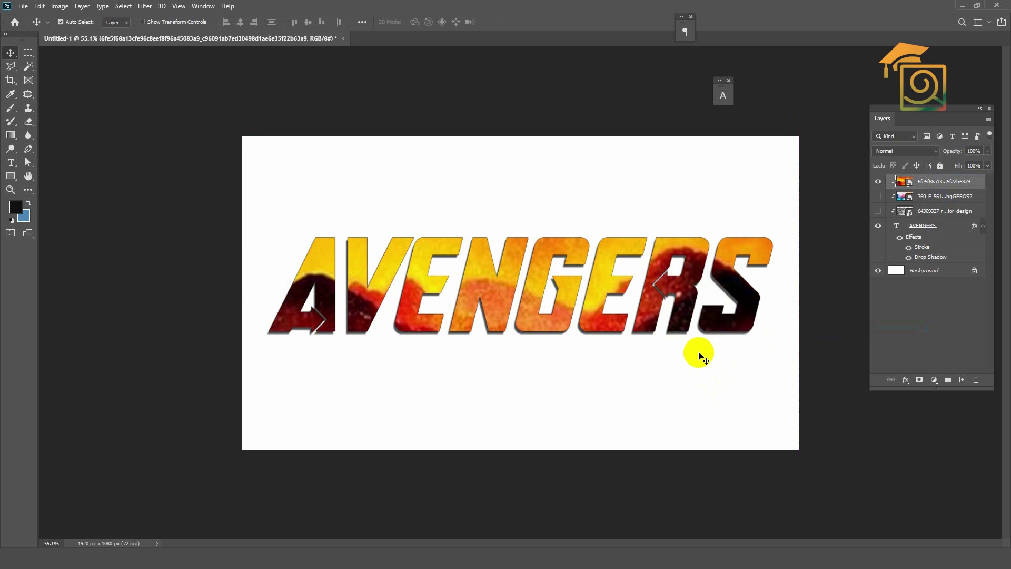
{"action": "left_click", "coordinate": [933, 228], "text": "shift"}
{"action": "key", "text": "Delete"}
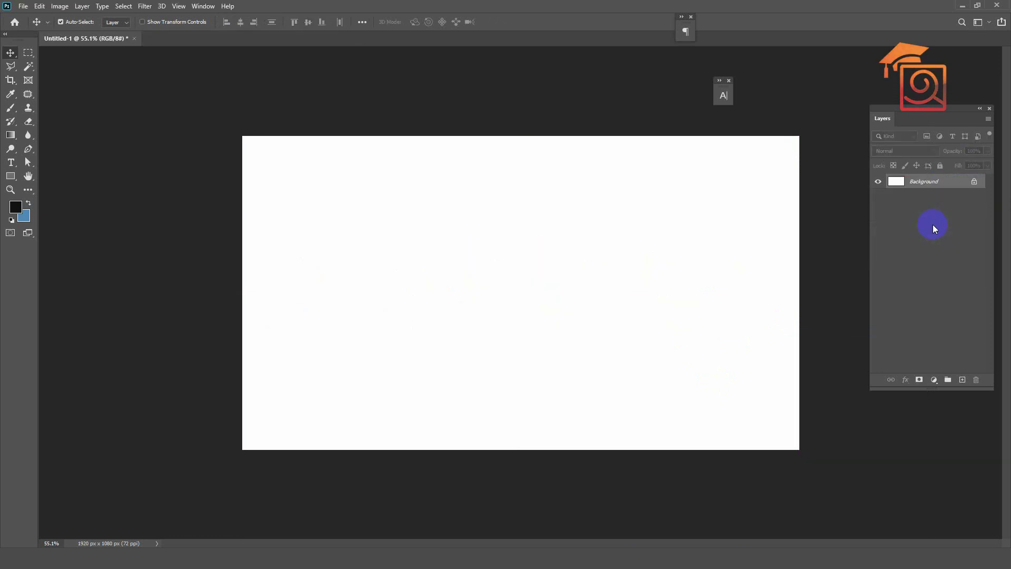
- Open the first image of the Downloads > Sample > Sample folder in the Photos viewer
{"action": "left_click", "coordinate": [670, 547]}
{"action": "left_click", "coordinate": [9, 33]}
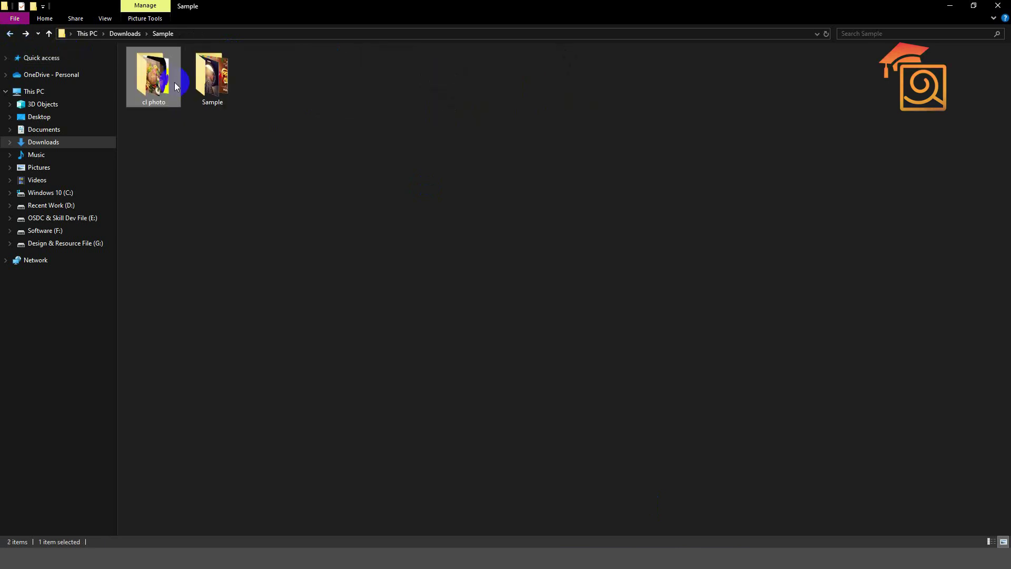
{"action": "double_click", "coordinate": [221, 85]}
{"action": "left_click", "coordinate": [163, 94]}
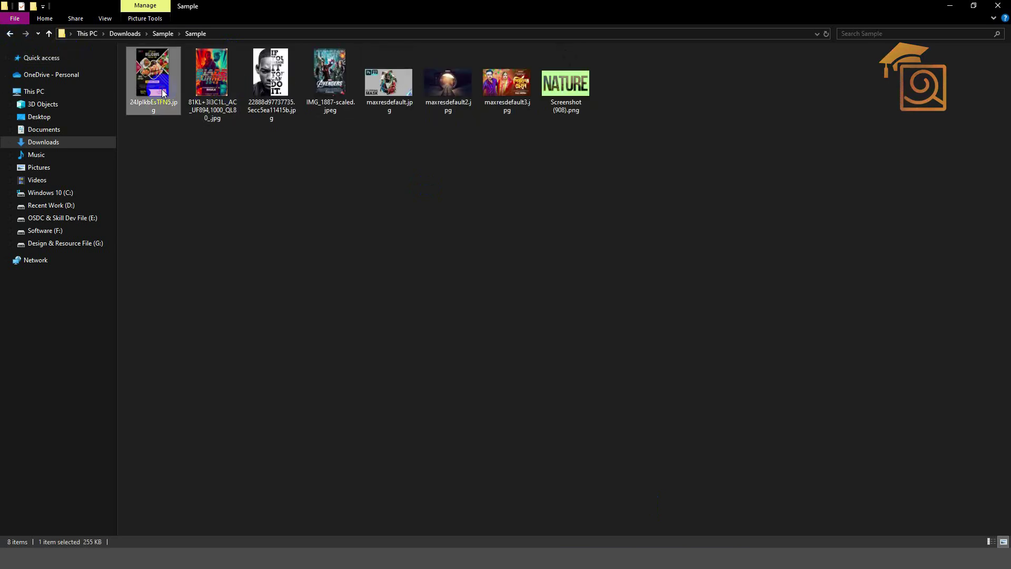
{"action": "double_click", "coordinate": [163, 93]}
{"action": "left_click", "coordinate": [544, 65]}
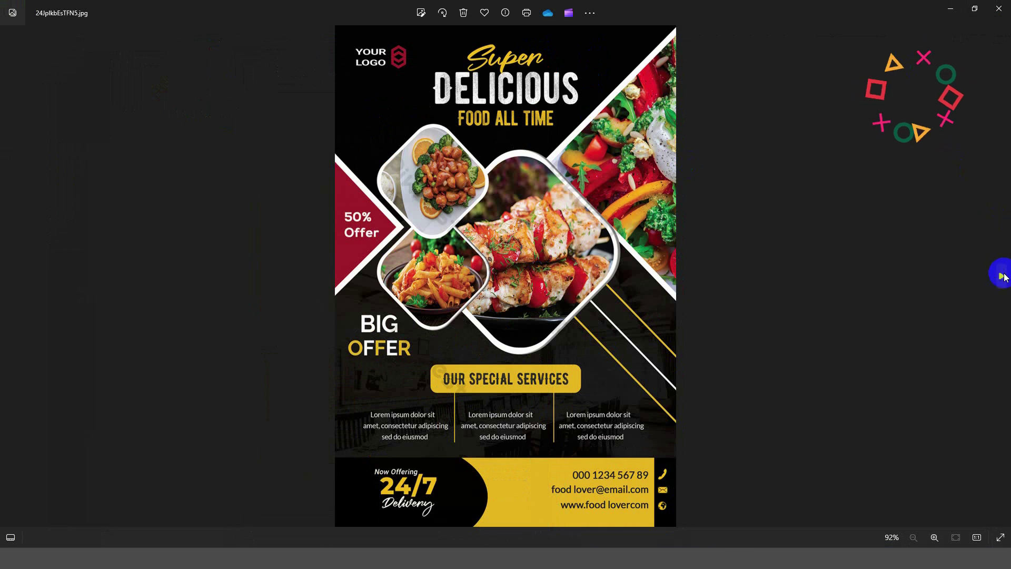
- Page through the remaining sample images to the NATURE screenshot, then close Photos
{"action": "left_click", "coordinate": [1002, 276]}
{"action": "left_click", "coordinate": [1003, 276]}
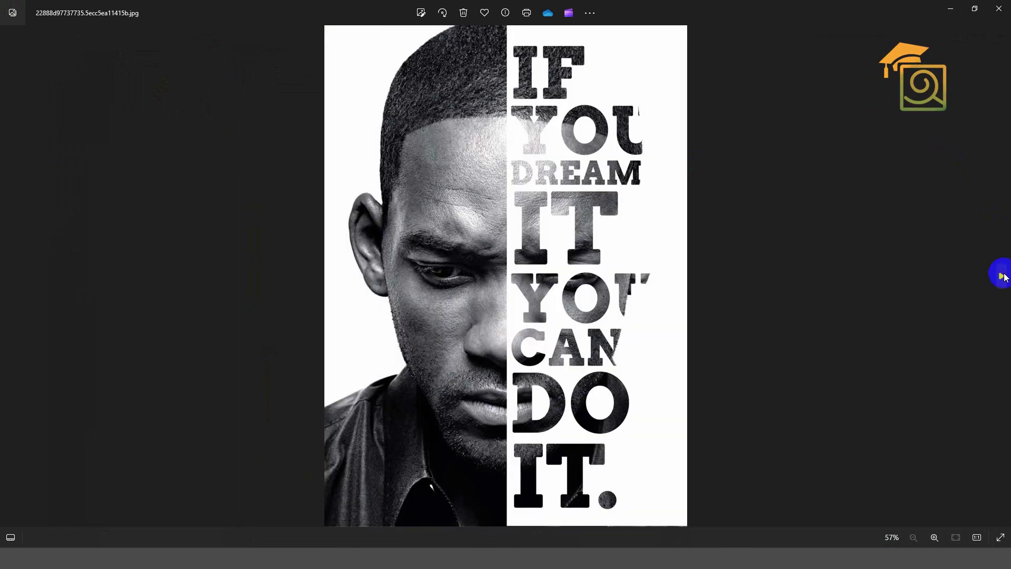
{"action": "left_click", "coordinate": [1002, 275]}
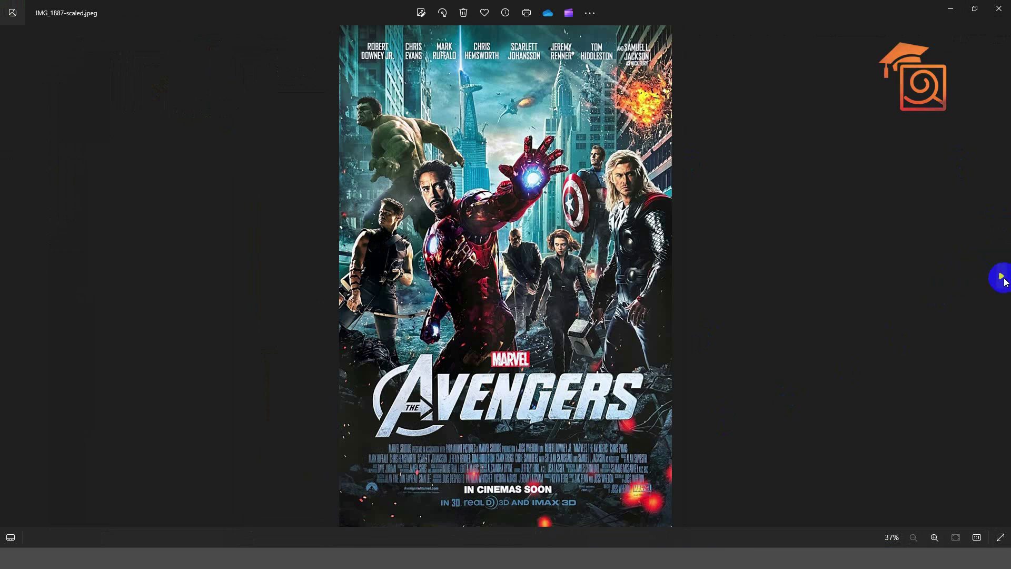
{"action": "left_click", "coordinate": [1003, 277]}
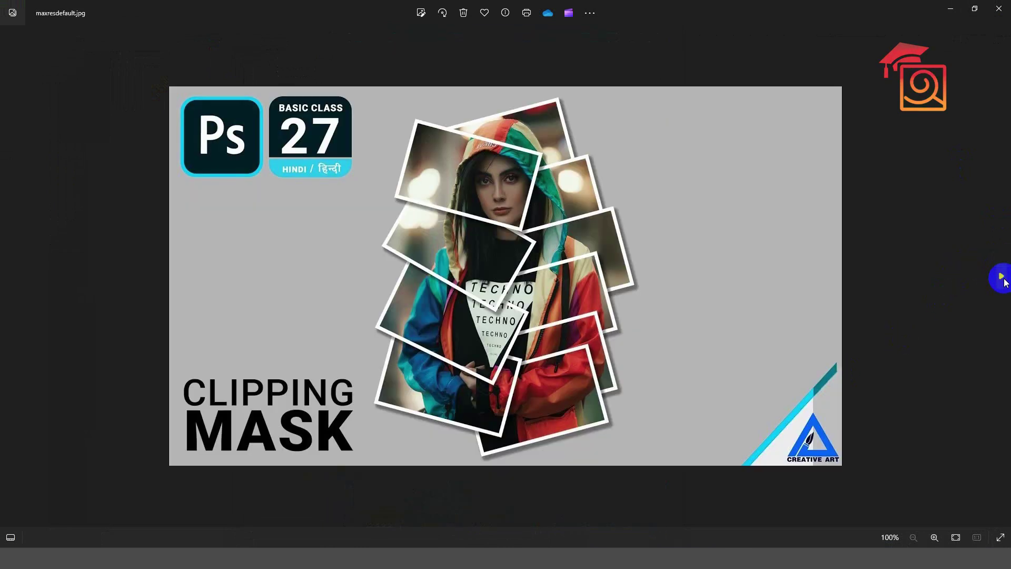
{"action": "left_click", "coordinate": [1003, 279]}
{"action": "left_click", "coordinate": [1002, 279]}
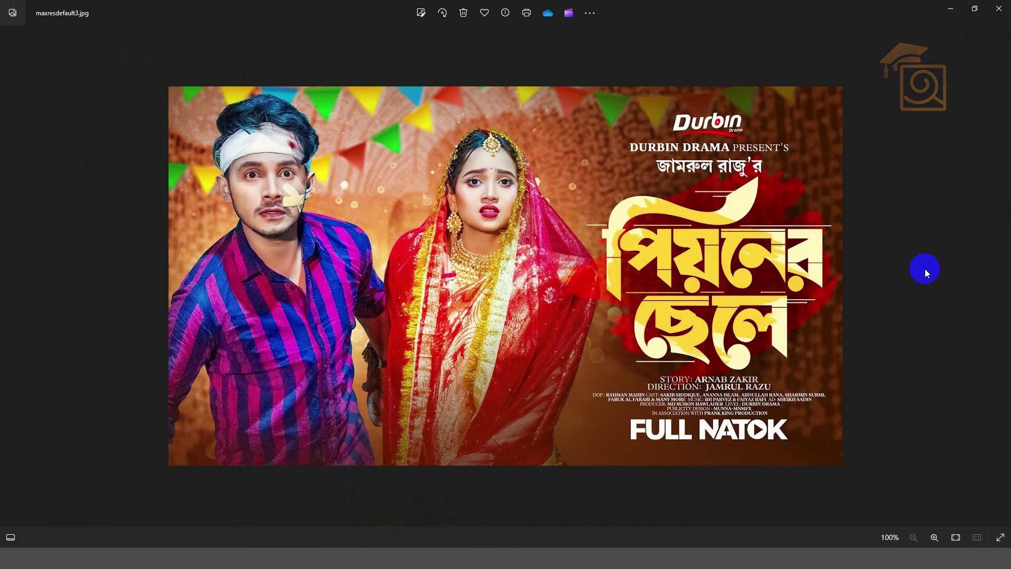
{"action": "left_click", "coordinate": [1001, 278]}
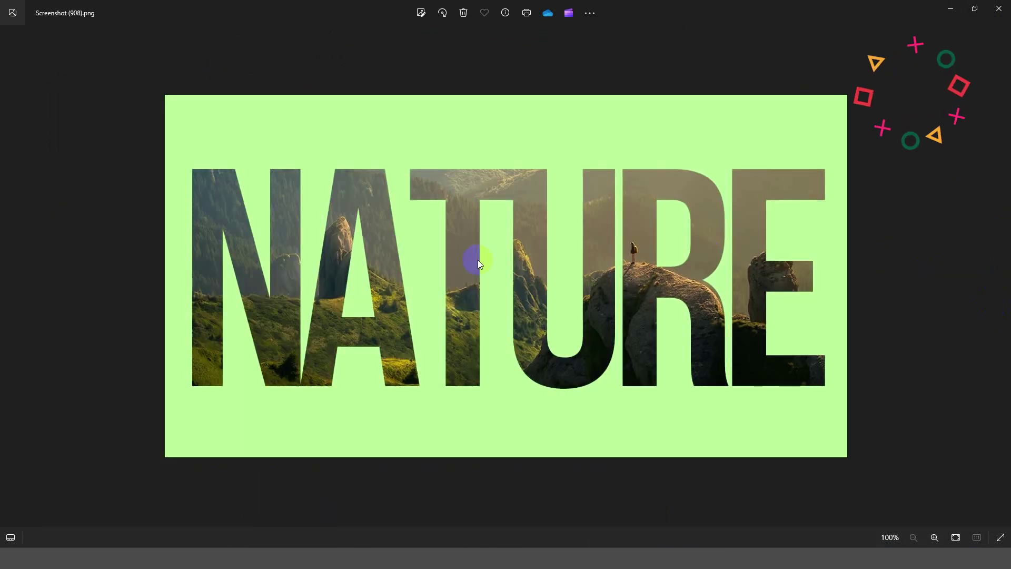
{"action": "left_click", "coordinate": [998, 9]}
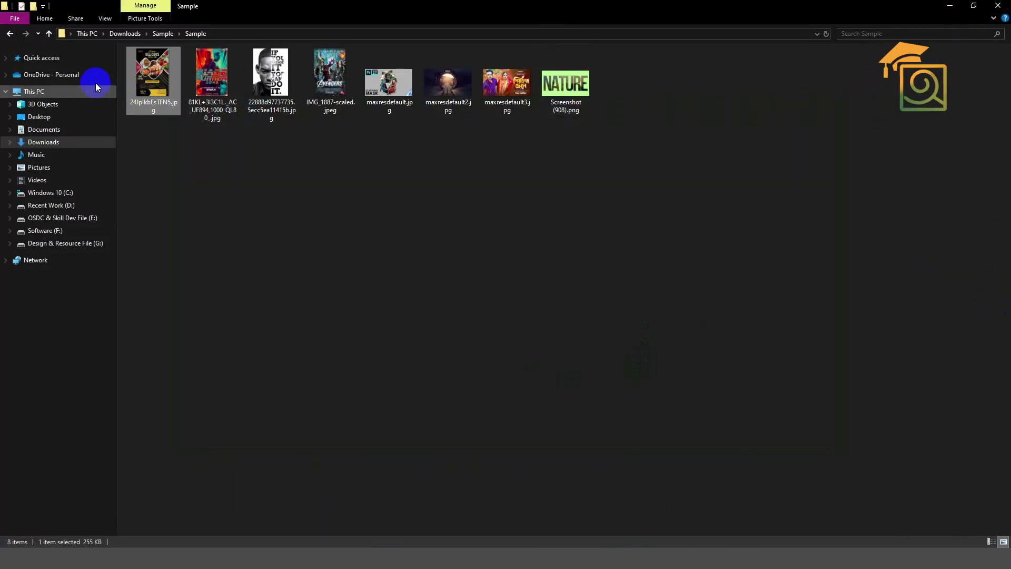
- Drag the burger-and-fries photo from the cl photo folder onto the canvas and enlarge it
{"action": "left_click", "coordinate": [10, 33]}
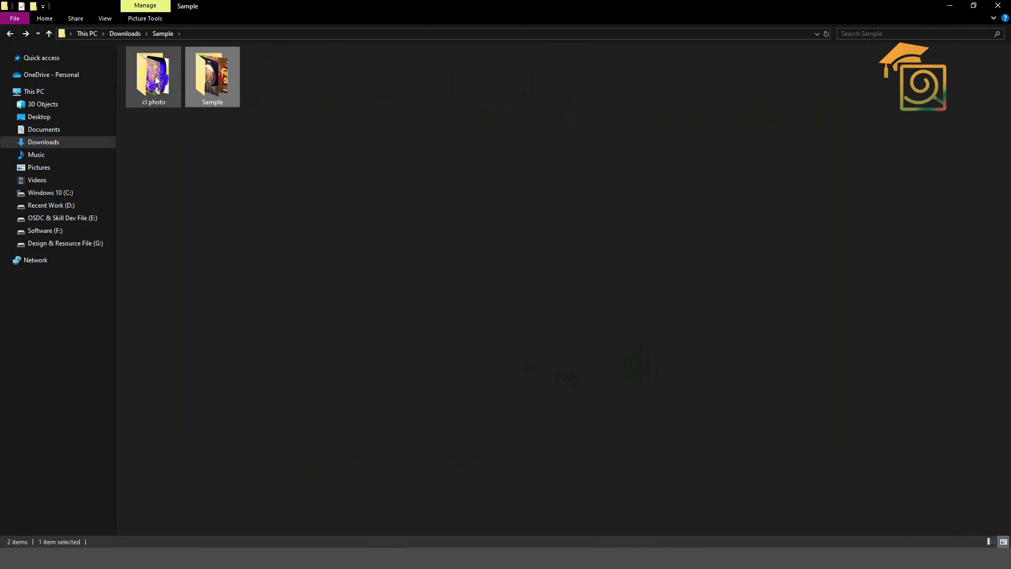
{"action": "double_click", "coordinate": [155, 80]}
{"action": "left_click_drag", "start_coordinate": [169, 105], "coordinate": [550, 311]}
{"action": "left_click_drag", "start_coordinate": [670, 209], "coordinate": [776, 158]}
{"action": "left_click", "coordinate": [892, 194]}
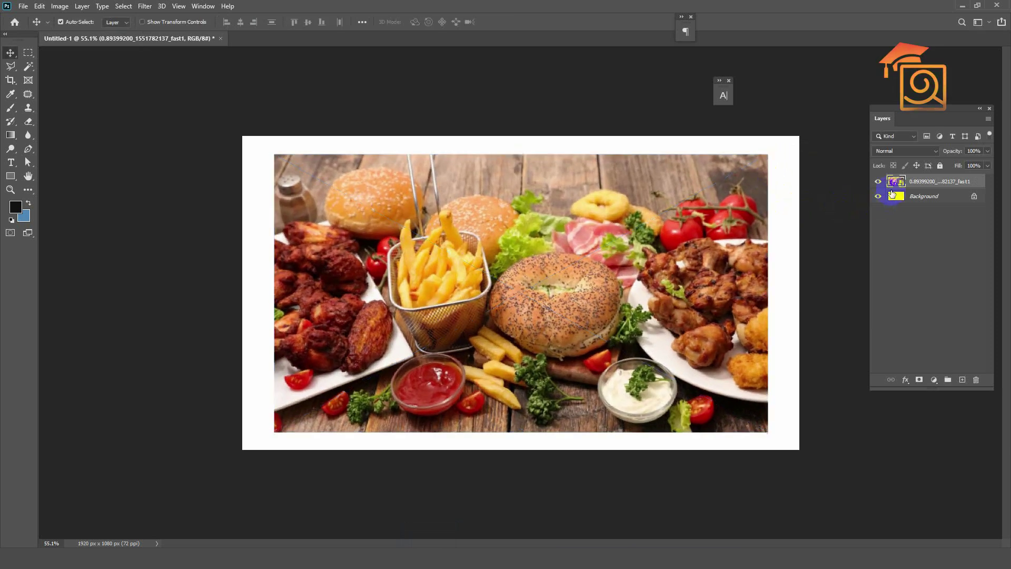
- Hide the food photo layer and draw a large circle on the canvas's left side
{"action": "left_click", "coordinate": [876, 182]}
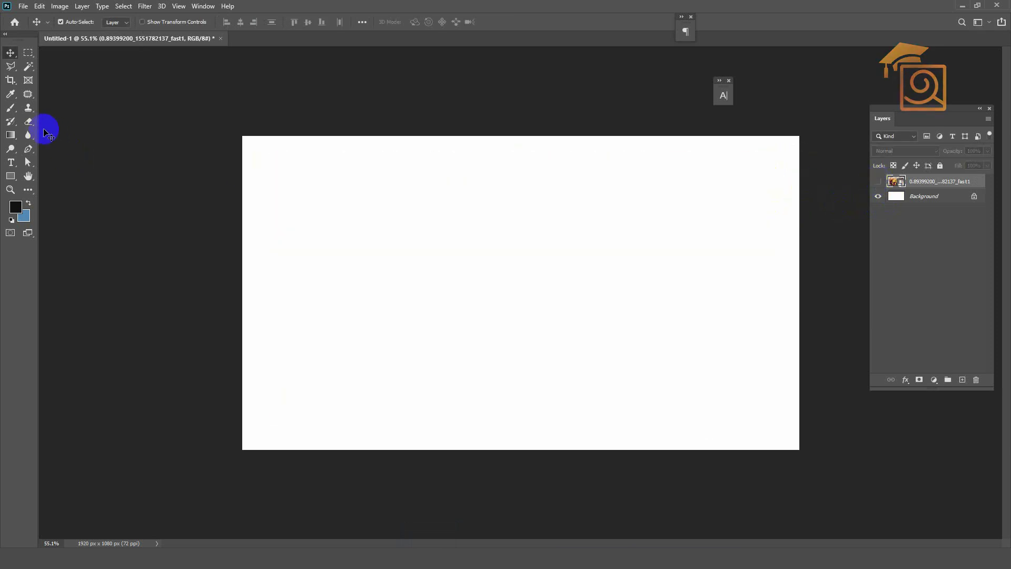
{"action": "left_click", "coordinate": [11, 176]}
{"action": "left_click", "coordinate": [40, 195]}
{"action": "left_click_drag", "start_coordinate": [240, 133], "coordinate": [463, 390]}
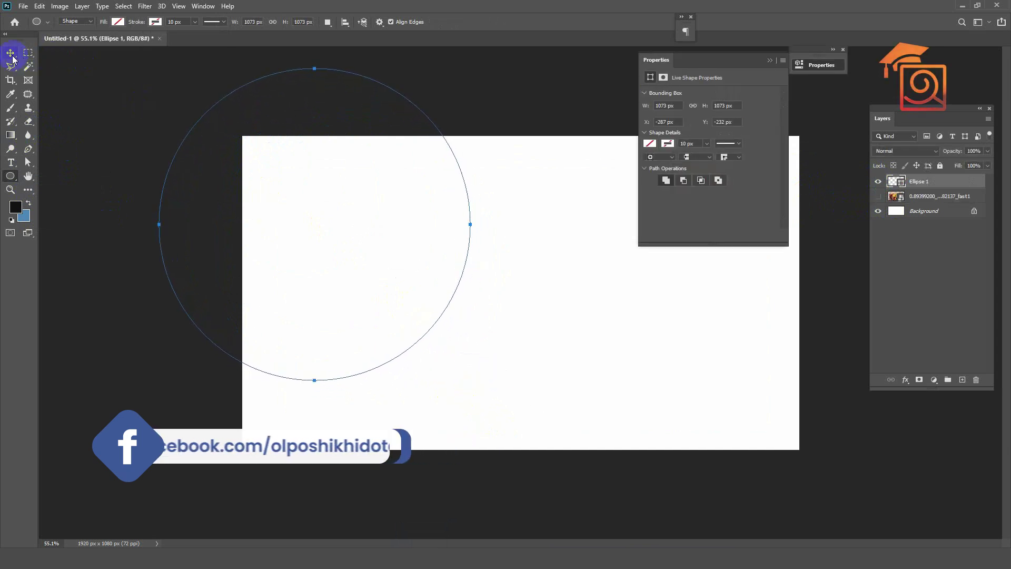
- Give the circle a yellow fill and a 26.22 px black stroke
{"action": "left_click", "coordinate": [118, 22]}
{"action": "left_click", "coordinate": [99, 78]}
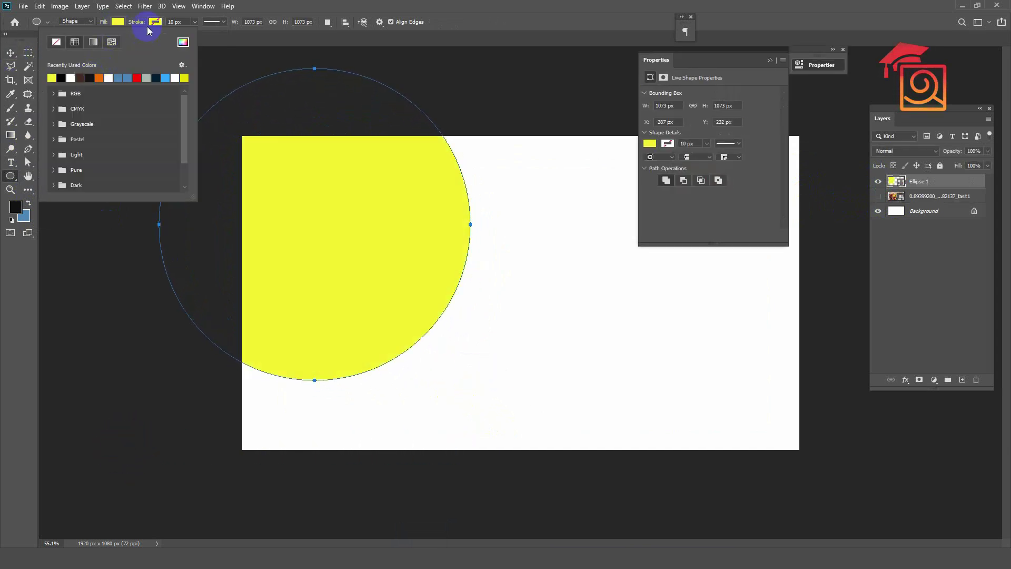
{"action": "left_click", "coordinate": [156, 22]}
{"action": "left_click", "coordinate": [99, 78]}
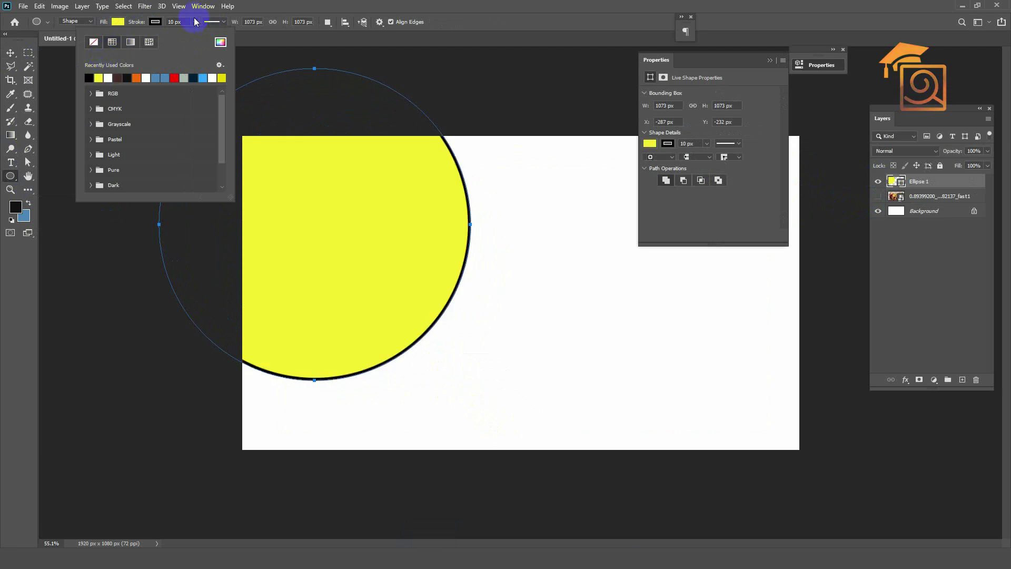
{"action": "left_click", "coordinate": [196, 22]}
{"action": "left_click_drag", "start_coordinate": [196, 34], "coordinate": [209, 43]}
- Nudge the circle down and right, then move the food photo layer above Ellipse 1
{"action": "left_click", "coordinate": [11, 53]}
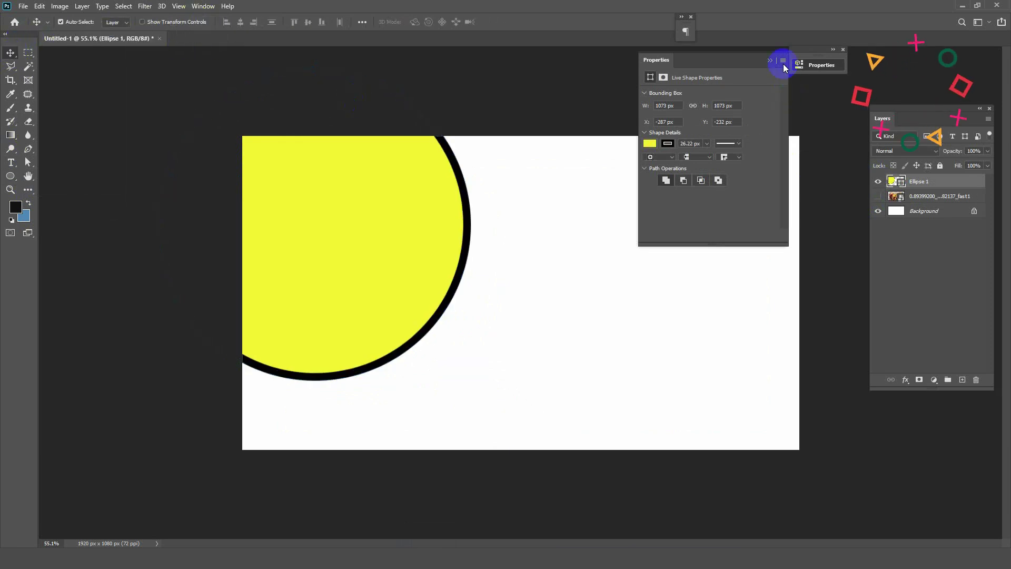
{"action": "left_click", "coordinate": [772, 61]}
{"action": "left_click_drag", "start_coordinate": [392, 209], "coordinate": [410, 227]}
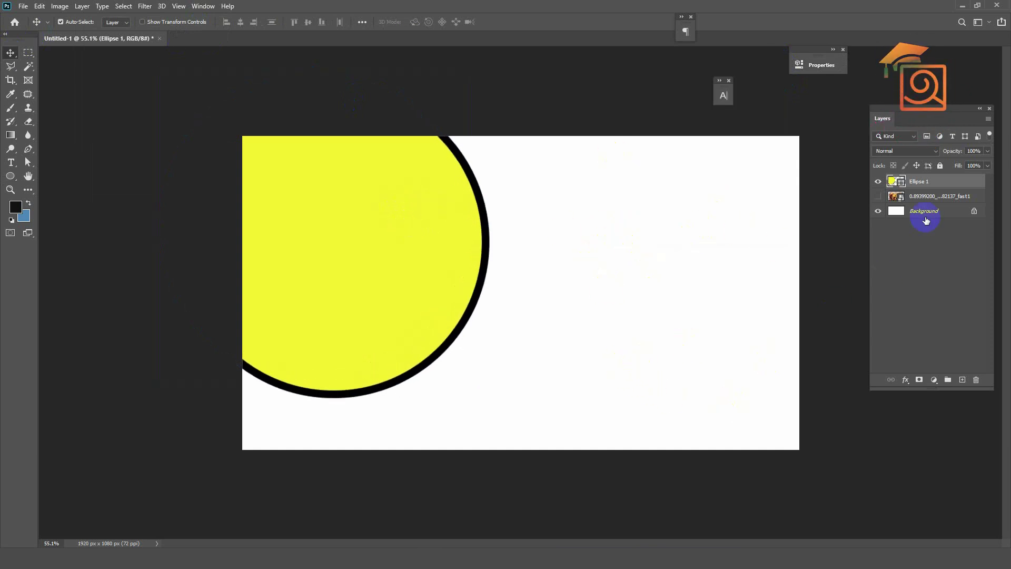
{"action": "mouse_move", "coordinate": [913, 199]}
{"action": "left_mouse_down"}
{"action": "mouse_move", "coordinate": [913, 172]}
{"action": "mouse_move", "coordinate": [914, 206]}
{"action": "left_mouse_up"}
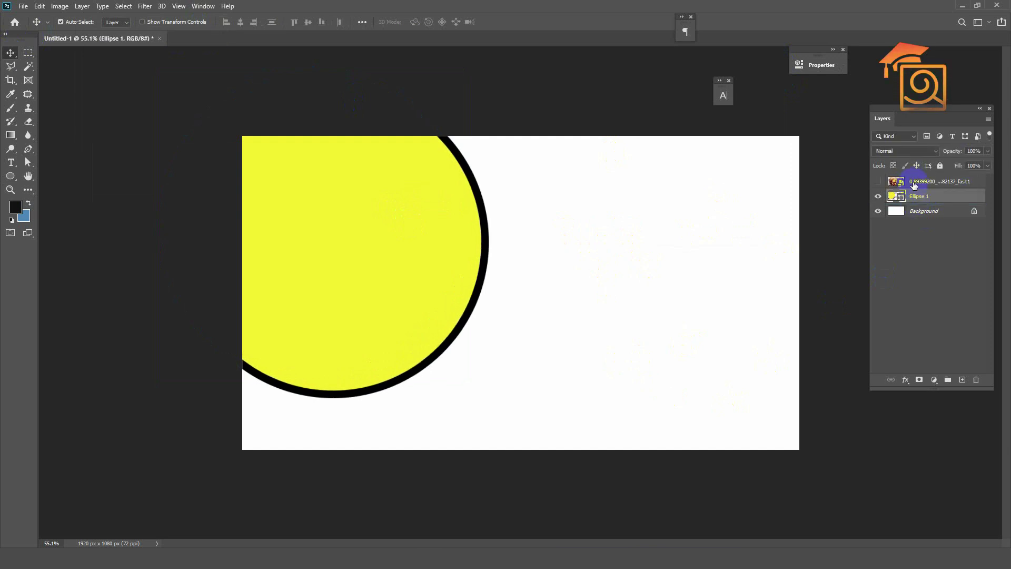
- Show the food photo, shift it up-left and enlarge it to about 193%
{"action": "left_click", "coordinate": [913, 183]}
{"action": "left_click", "coordinate": [880, 183]}
{"action": "left_click_drag", "start_coordinate": [568, 294], "coordinate": [360, 267]}
{"action": "key", "text": "ctrl+t"}
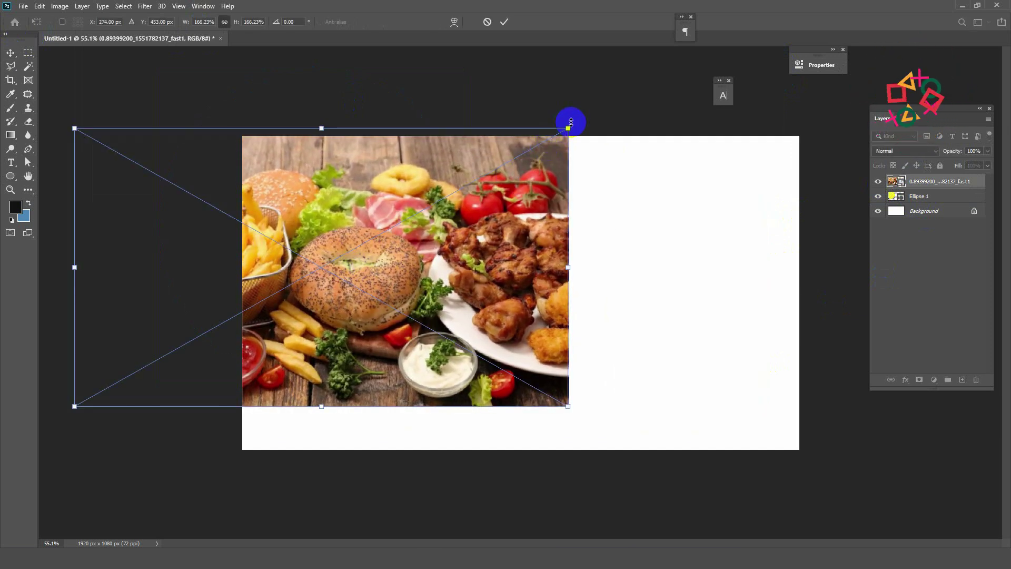
{"action": "left_click_drag", "start_coordinate": [568, 125], "coordinate": [606, 102]}
{"action": "left_click_drag", "start_coordinate": [473, 245], "coordinate": [471, 227]}
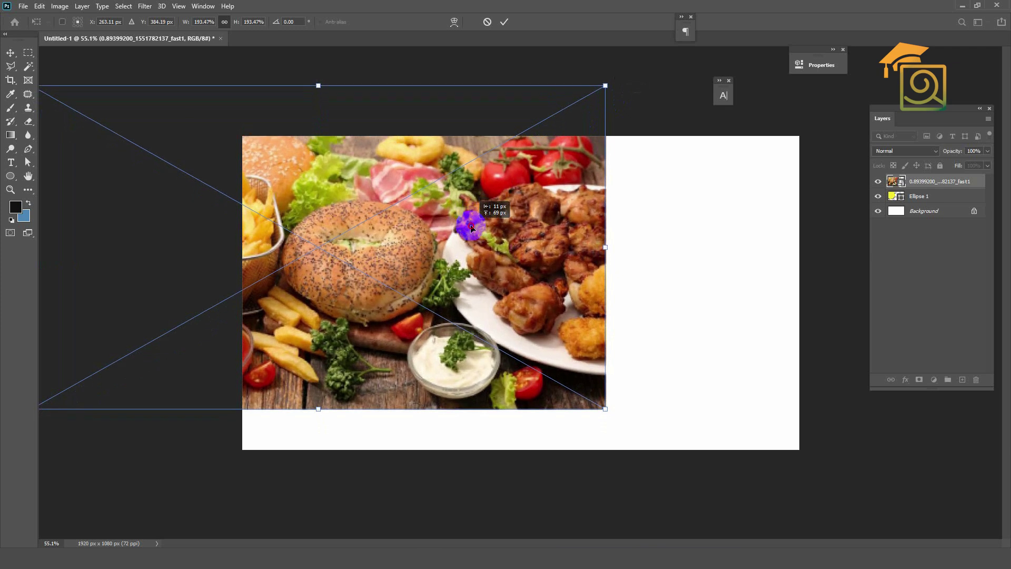
{"action": "key", "text": "Return"}
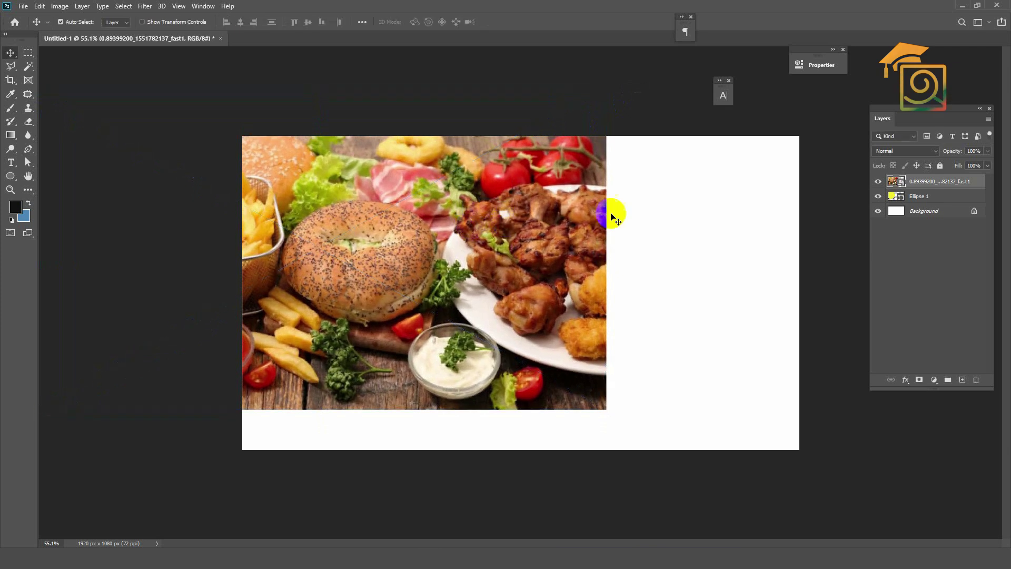
- Clip the food photo into the circle with Layer > Create Clipping Mask
{"action": "right_click", "coordinate": [921, 187]}
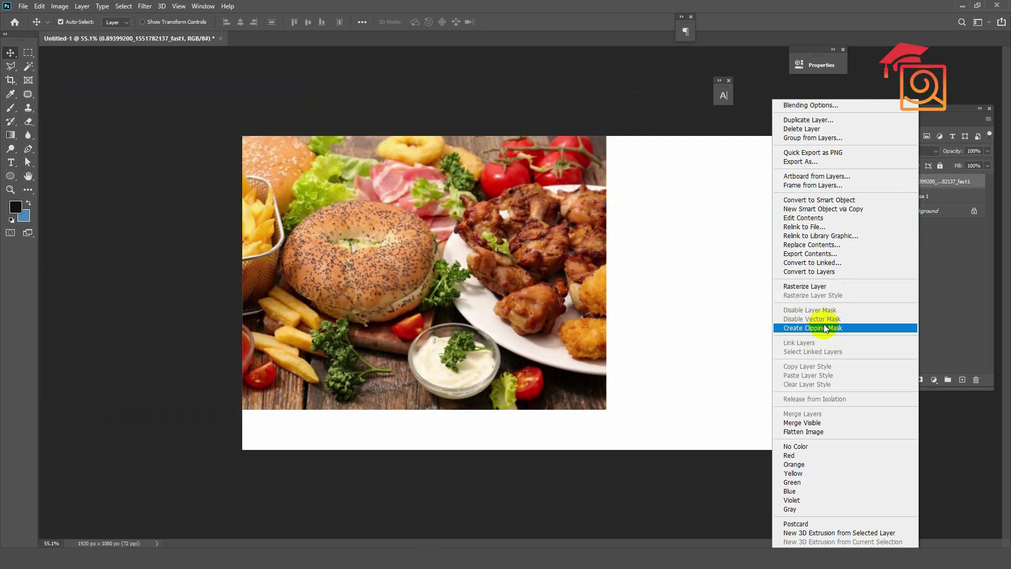
{"action": "left_click", "coordinate": [931, 185]}
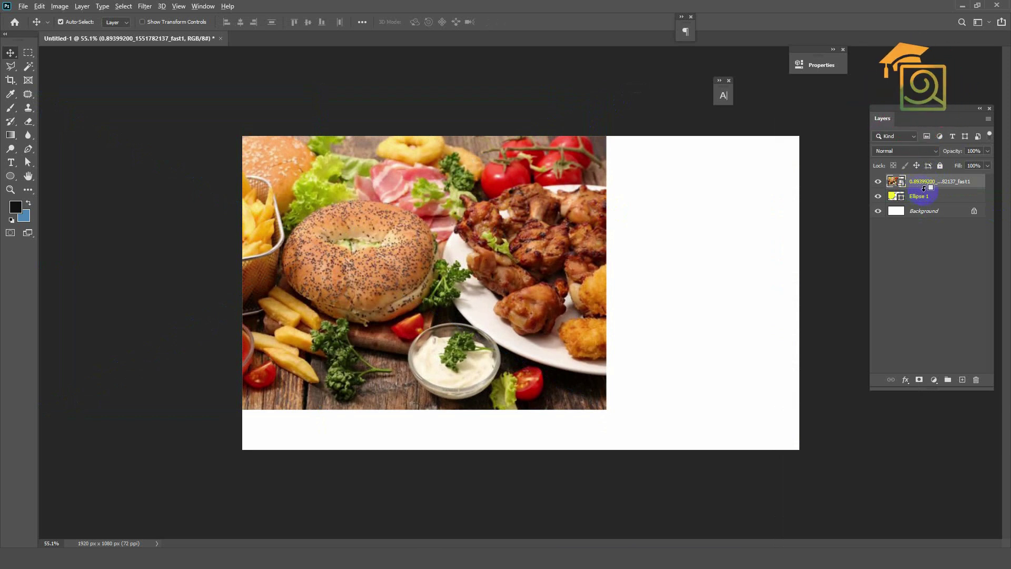
{"action": "left_click", "coordinate": [924, 188], "text": "alt"}
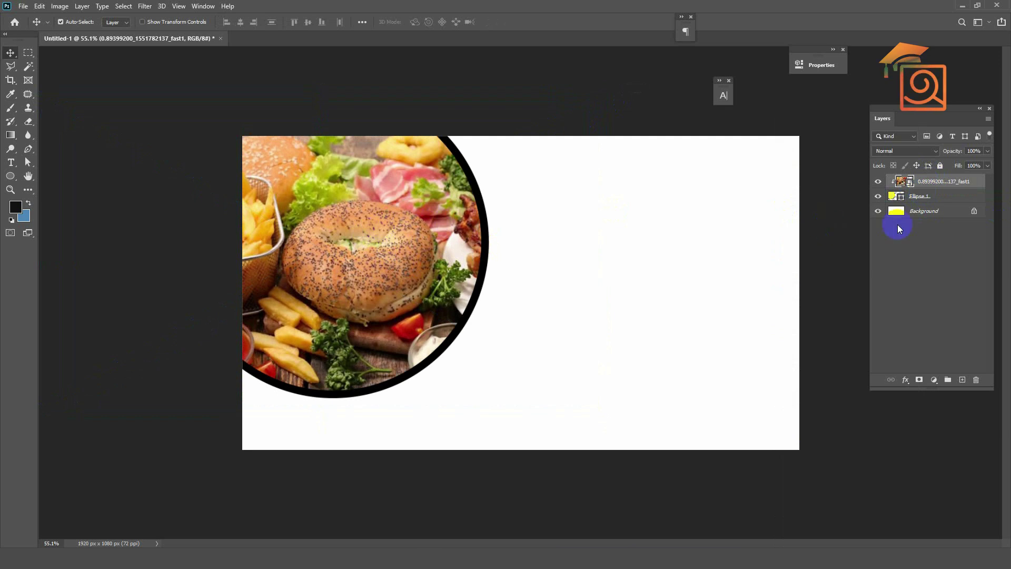
{"action": "left_click", "coordinate": [919, 190], "text": "alt"}
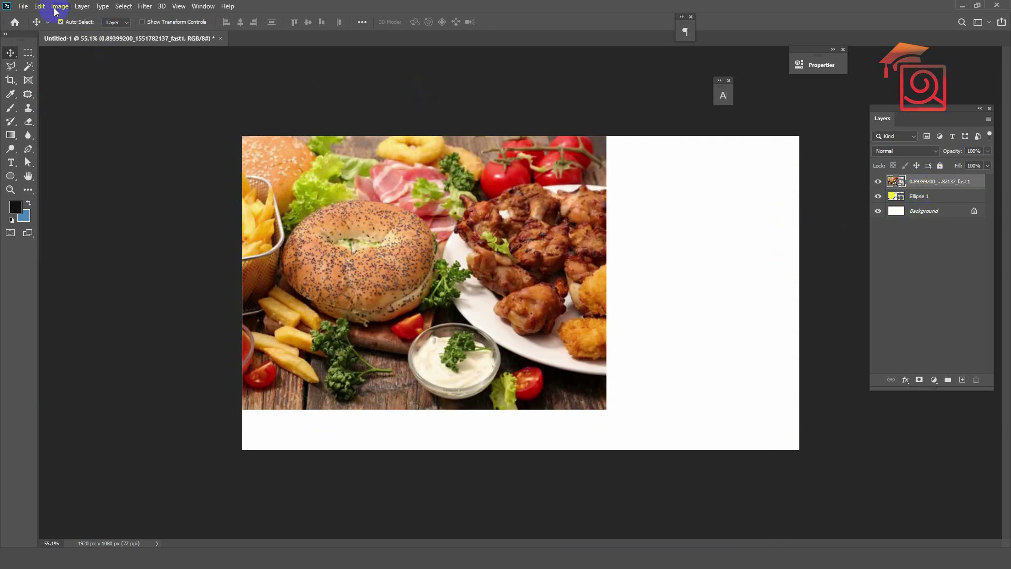
{"action": "left_click", "coordinate": [83, 7]}
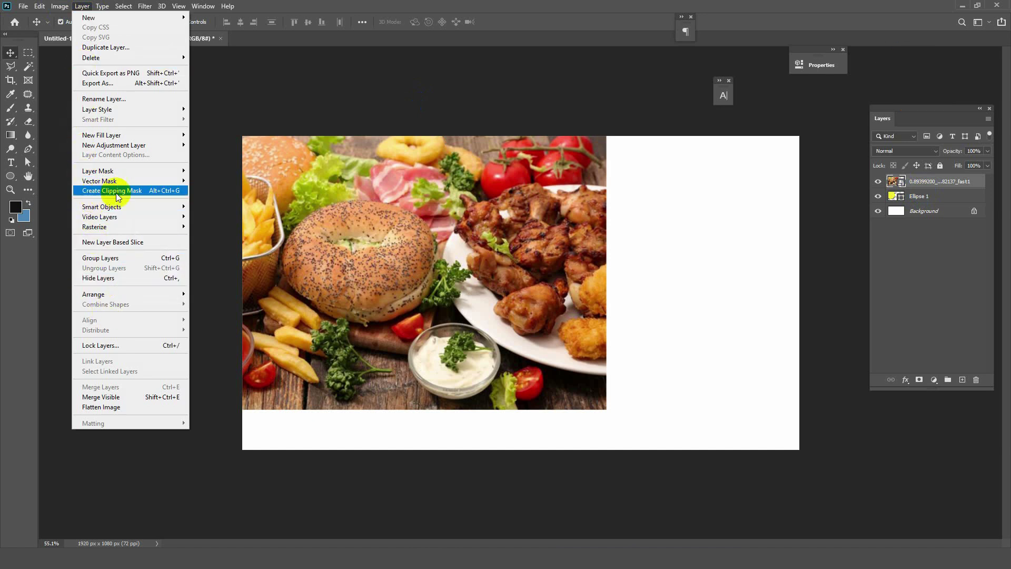
{"action": "left_click", "coordinate": [155, 194]}
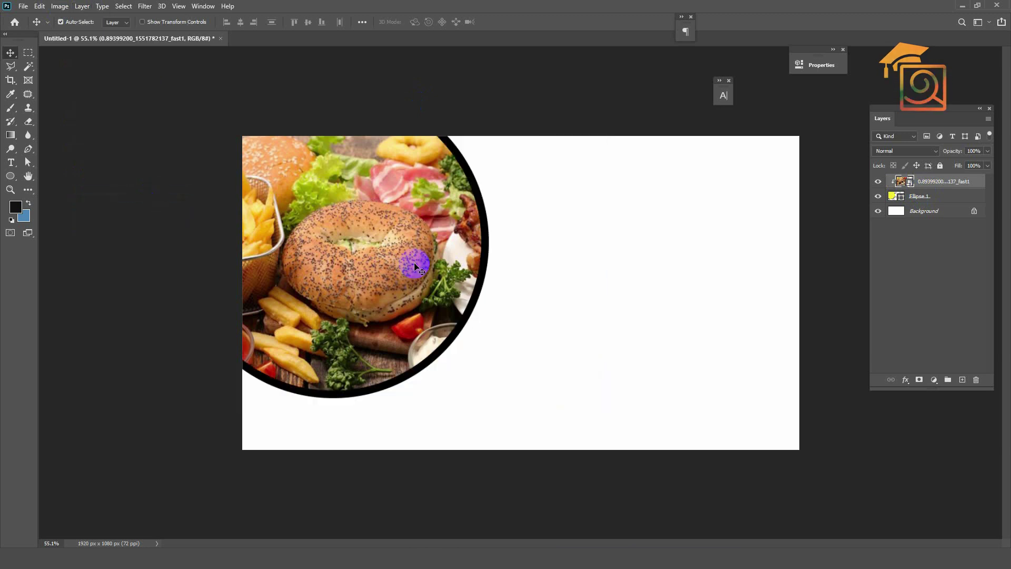
{"action": "left_click", "coordinate": [918, 197]}
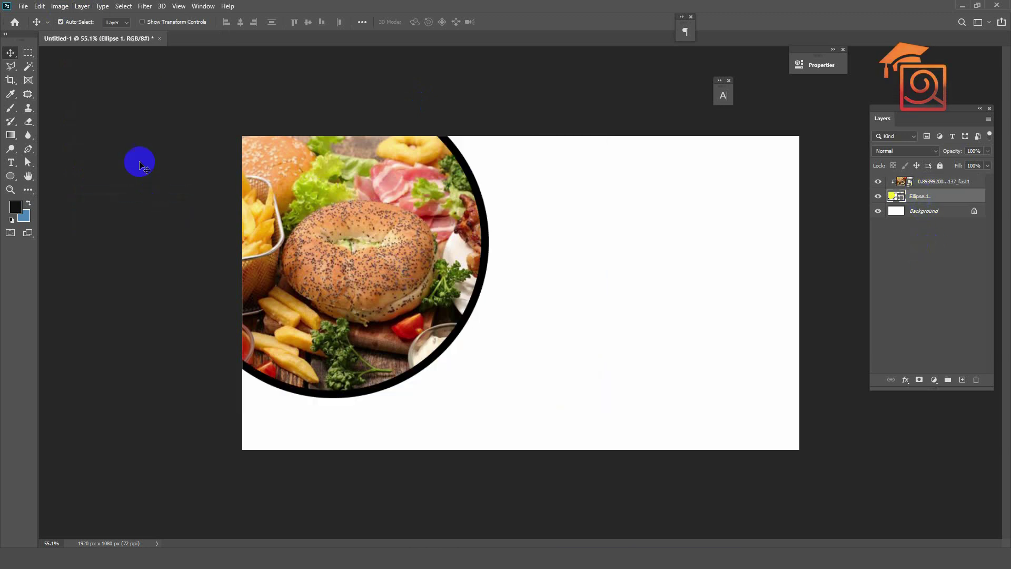
- Change the circle's outline colour from black to yellow
{"action": "left_click", "coordinate": [10, 176]}
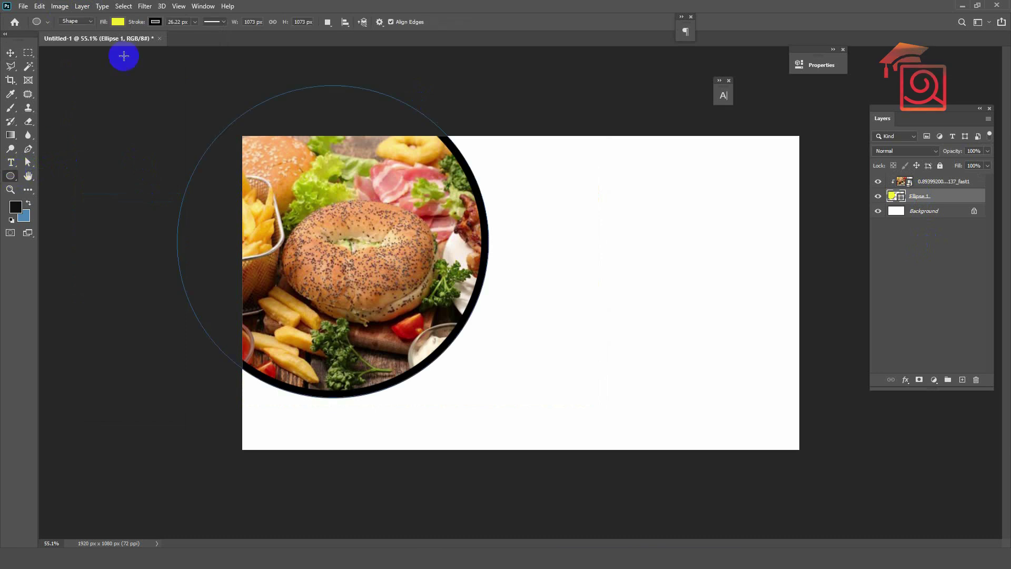
{"action": "left_click", "coordinate": [154, 22]}
{"action": "left_click", "coordinate": [140, 78]}
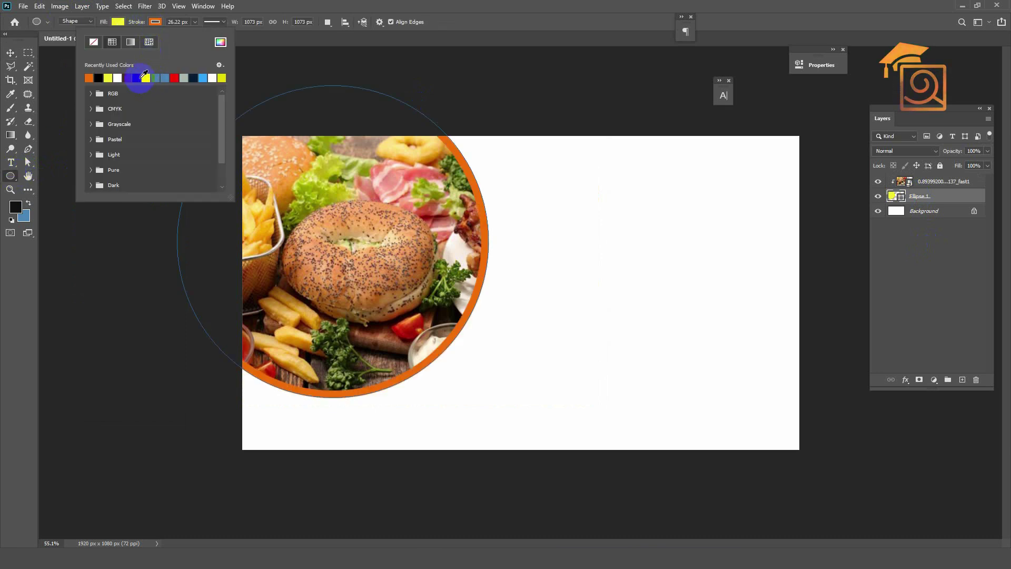
{"action": "left_click", "coordinate": [222, 78]}
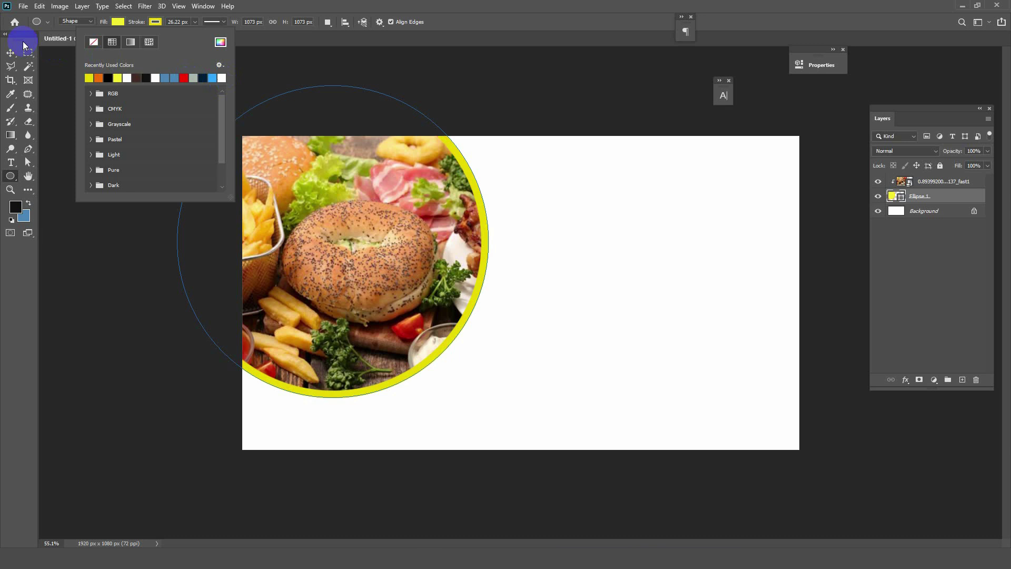
{"action": "left_click", "coordinate": [12, 54]}
{"action": "key", "text": "ctrl+plus"}
{"action": "key", "text": "ctrl+0"}
- Draw a custom shape on the canvas's right side, then remove it
{"action": "left_click_drag", "start_coordinate": [12, 181], "coordinate": [51, 230]}
{"action": "left_click_drag", "start_coordinate": [591, 250], "coordinate": [713, 408]}
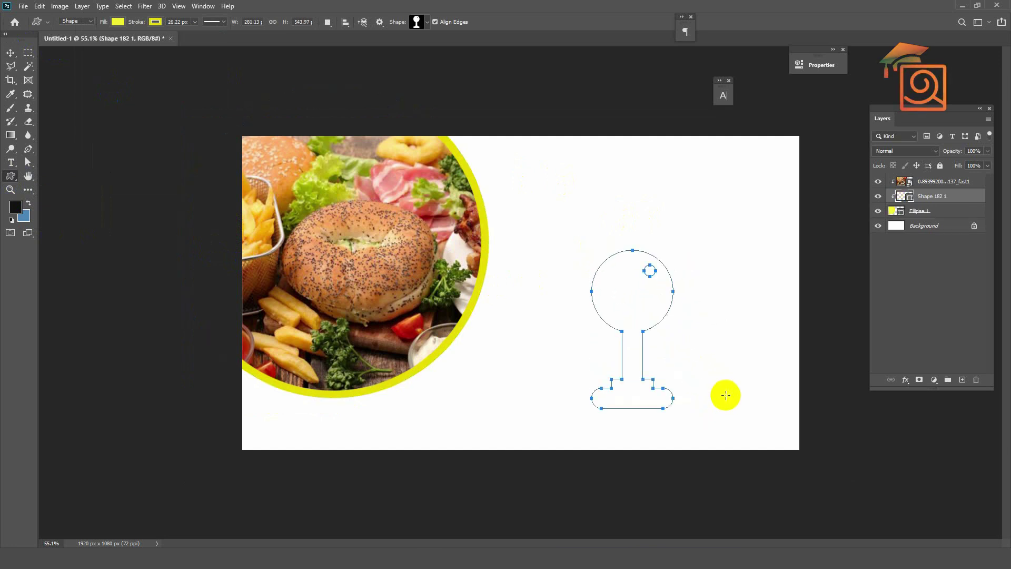
{"action": "left_click", "coordinate": [10, 53]}
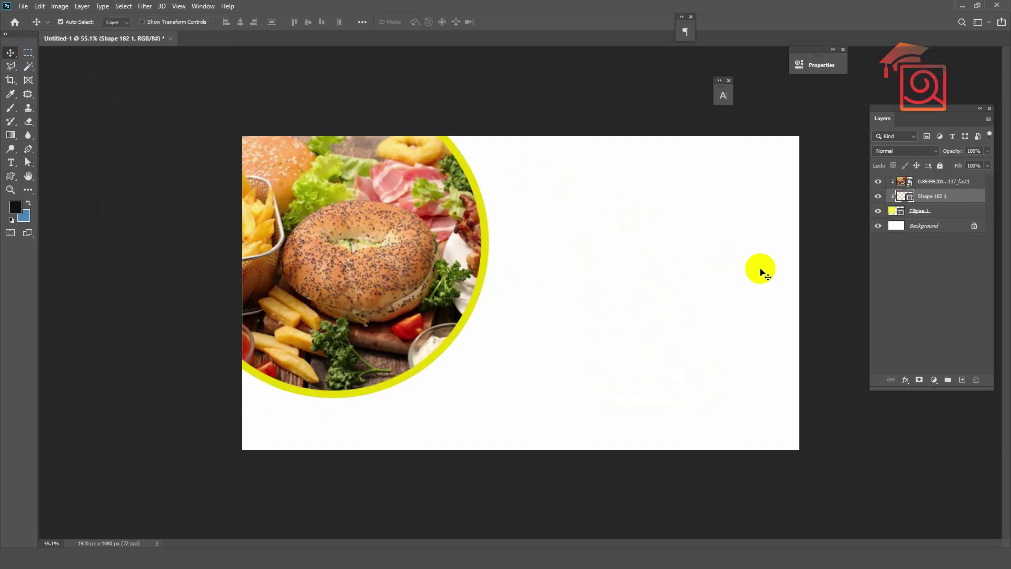
{"action": "key", "text": "Delete"}
- Delete the food photo and Ellipse 1 layers
{"action": "scroll", "coordinate": [558, 305], "scroll_direction": "up", "scroll_amount": 2}
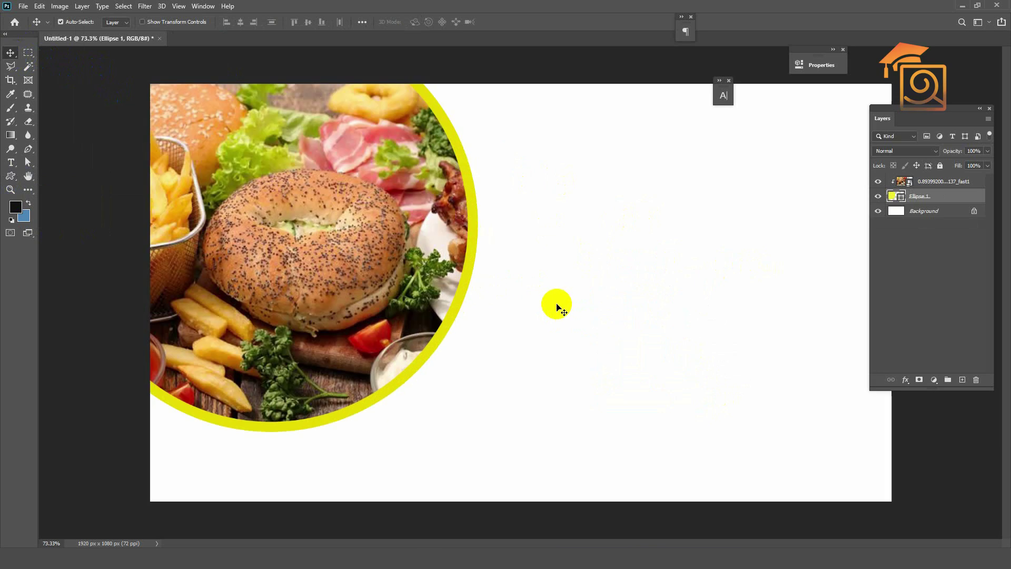
{"action": "scroll", "coordinate": [298, 272], "scroll_direction": "down", "scroll_amount": 1}
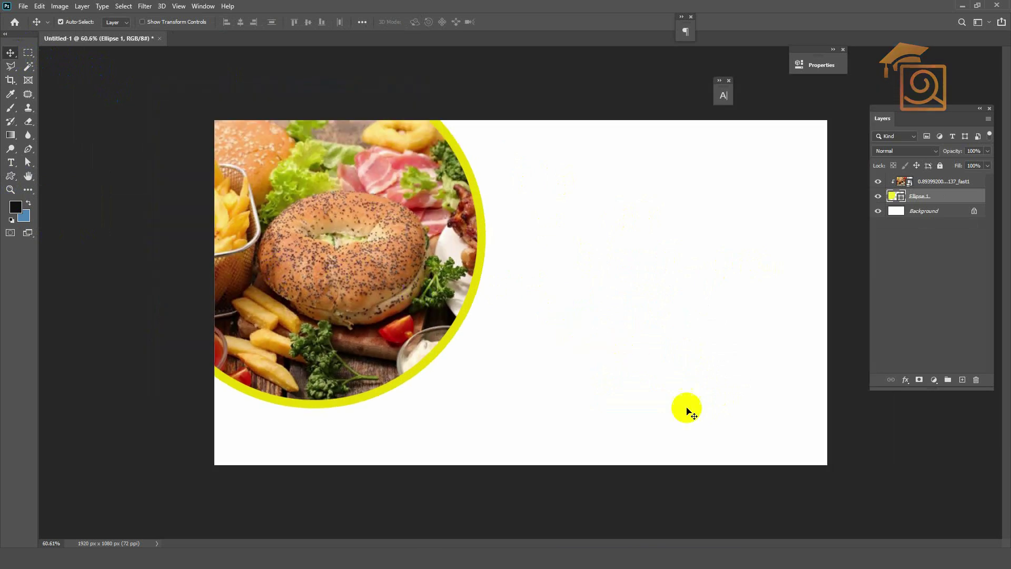
{"action": "left_click", "coordinate": [248, 149], "text": "shift"}
{"action": "key", "text": "Delete"}
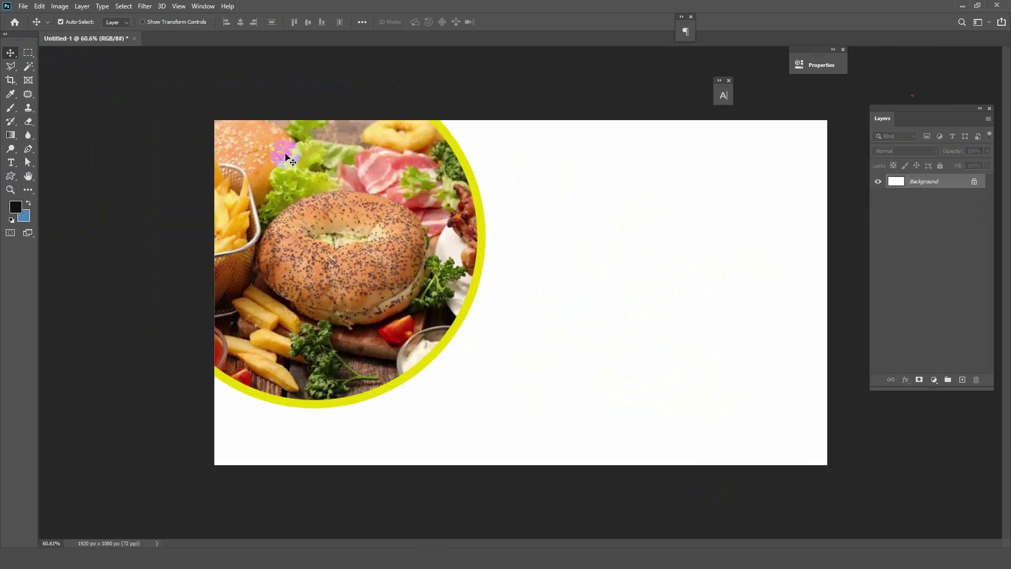
- Rotate the canvas 90° clockwise into portrait orientation
{"action": "scroll", "coordinate": [310, 208], "scroll_direction": "down", "scroll_amount": 1}
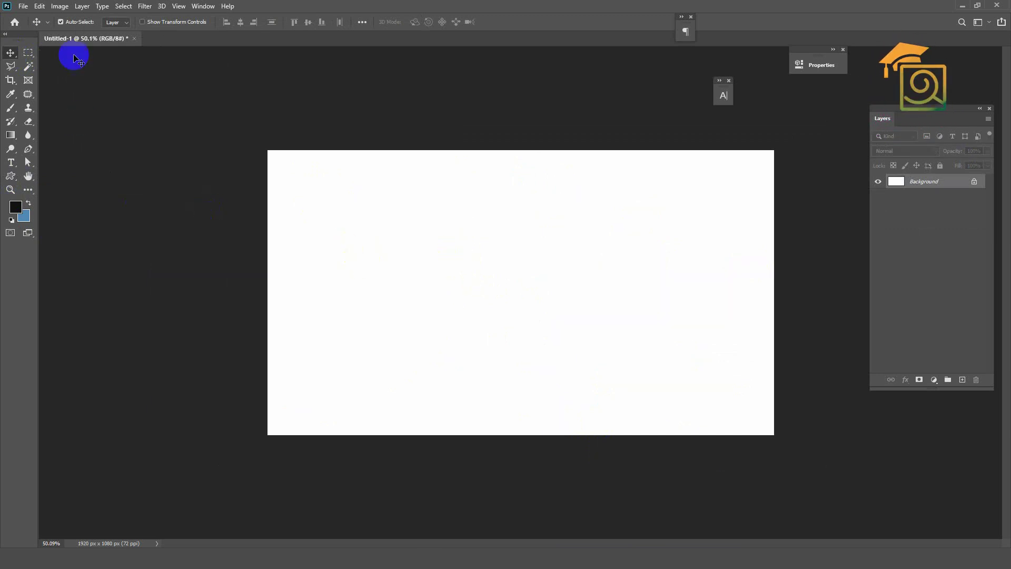
{"action": "left_click", "coordinate": [60, 7]}
{"action": "mouse_move", "coordinate": [118, 108]}
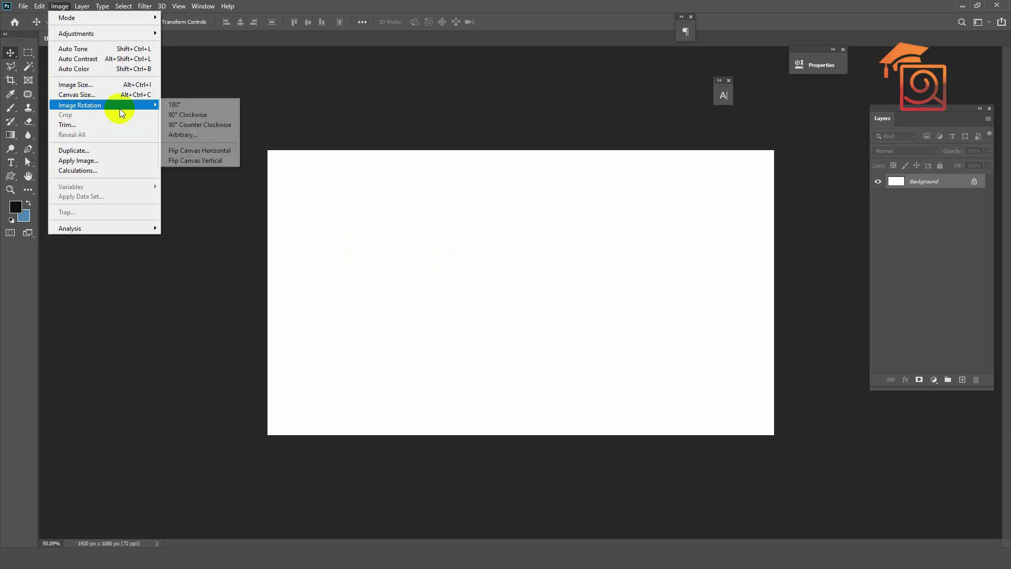
{"action": "left_click", "coordinate": [189, 114]}
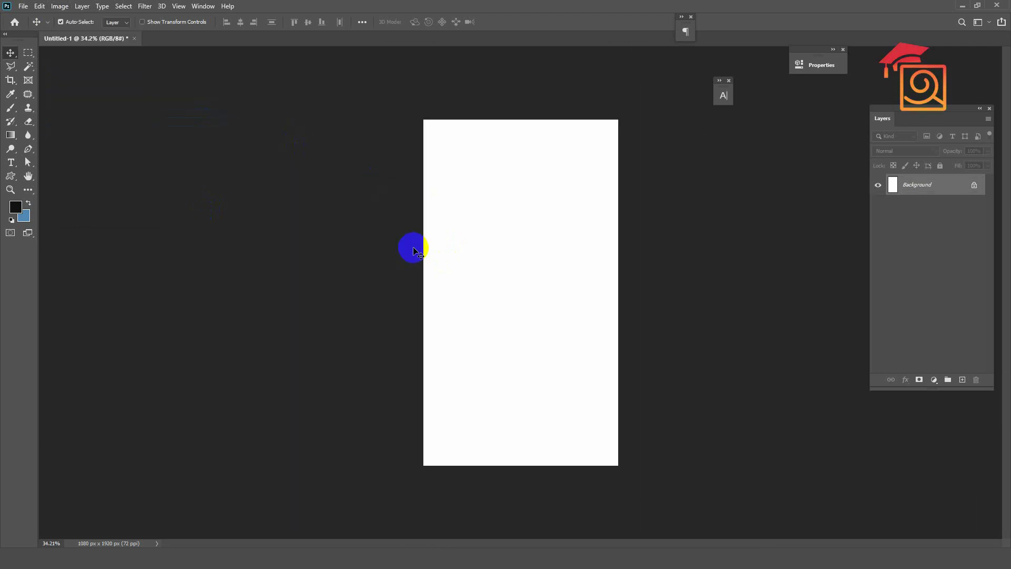
- Place pngwing.com.png on the canvas, scale it to fit, commit, and hide its layer
{"action": "left_click", "coordinate": [679, 541]}
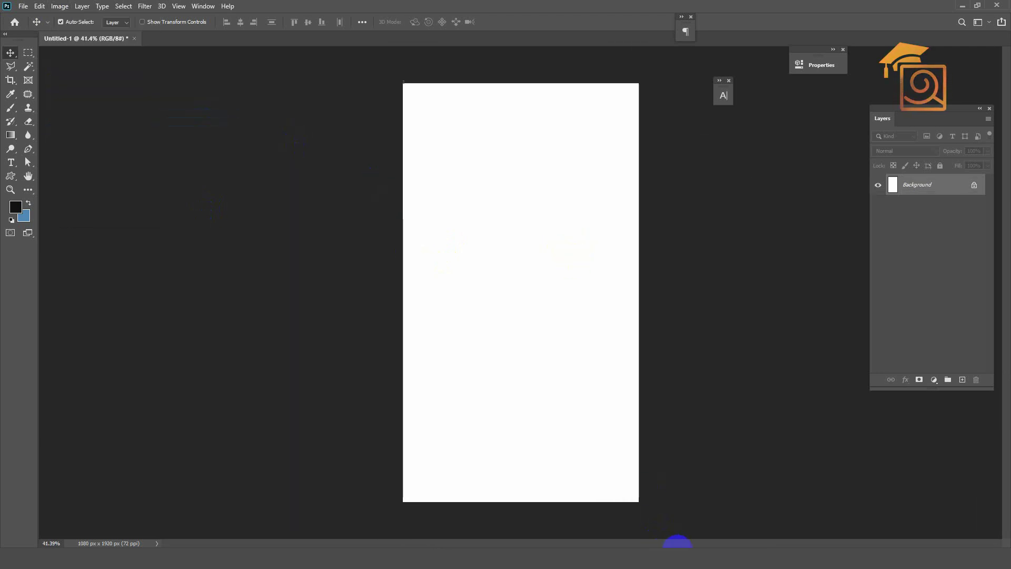
{"action": "left_click_drag", "start_coordinate": [566, 79], "coordinate": [487, 347]}
{"action": "left_click_drag", "start_coordinate": [565, 225], "coordinate": [653, 151]}
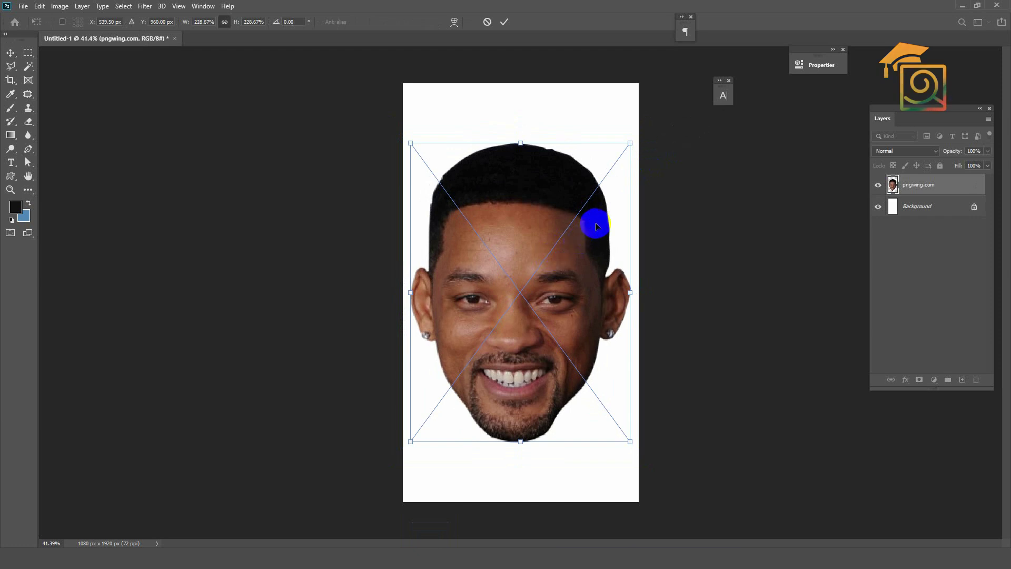
{"action": "left_click_drag", "start_coordinate": [625, 137], "coordinate": [620, 153]}
{"action": "key", "text": "Return"}
{"action": "scroll", "coordinate": [583, 257], "scroll_direction": "up", "scroll_amount": 1}
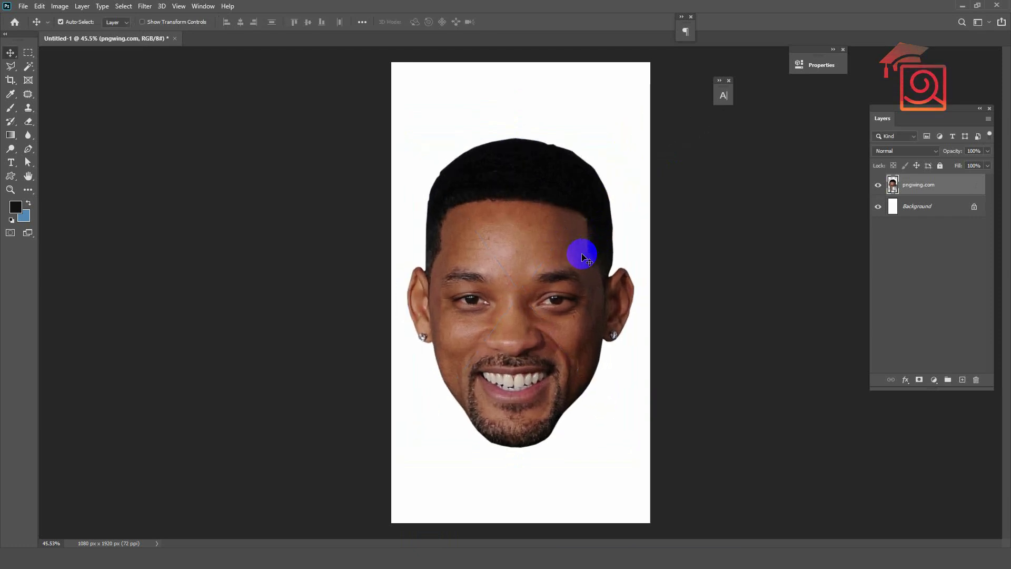
{"action": "left_click", "coordinate": [877, 184]}
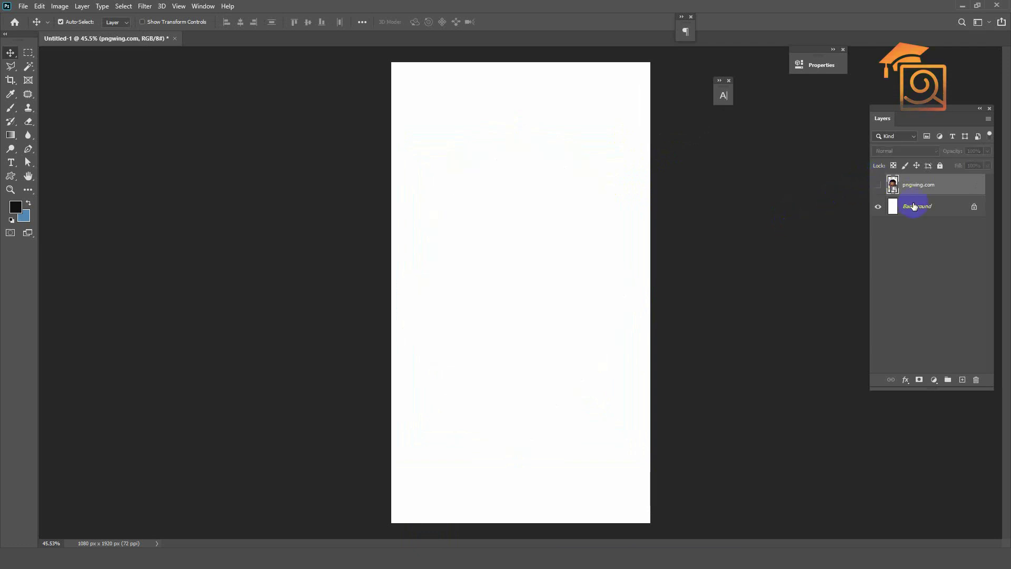
- Add a Lato Bold text layer at canvas centre reading CAN and DO IT on separate lines
{"action": "left_click", "coordinate": [922, 206]}
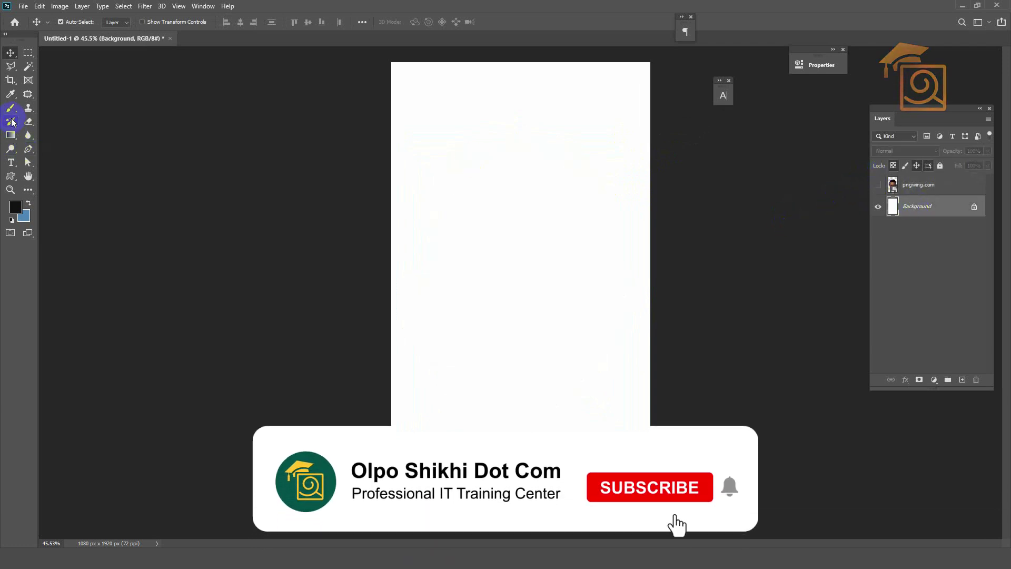
{"action": "left_click", "coordinate": [11, 165]}
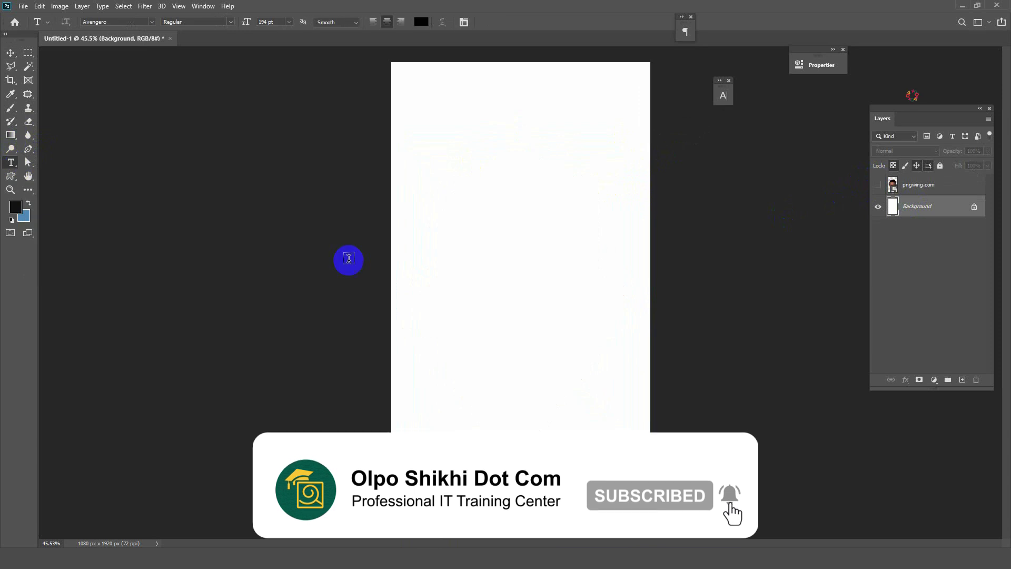
{"action": "left_click", "coordinate": [474, 273]}
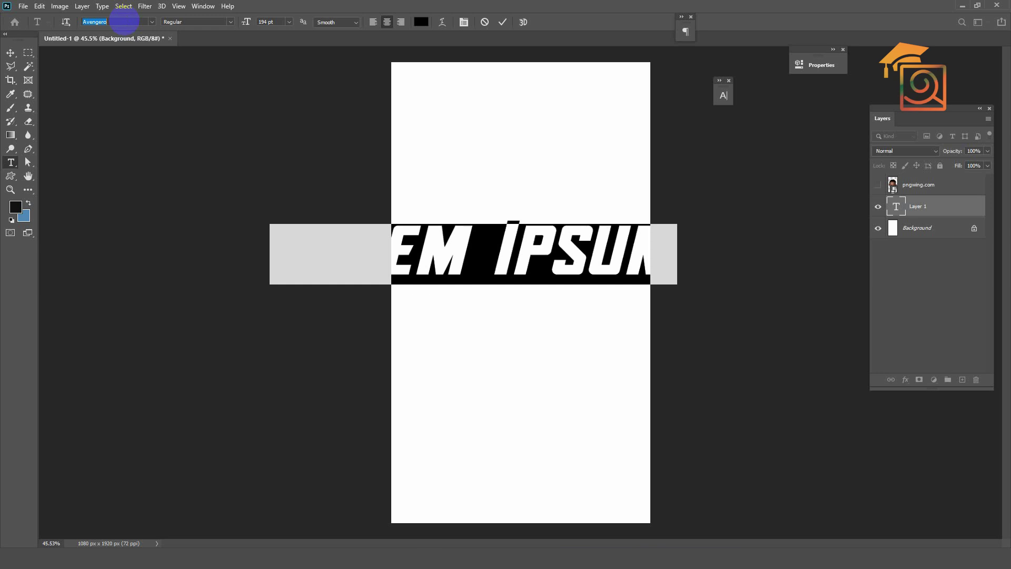
{"action": "type", "text": "Lato"}
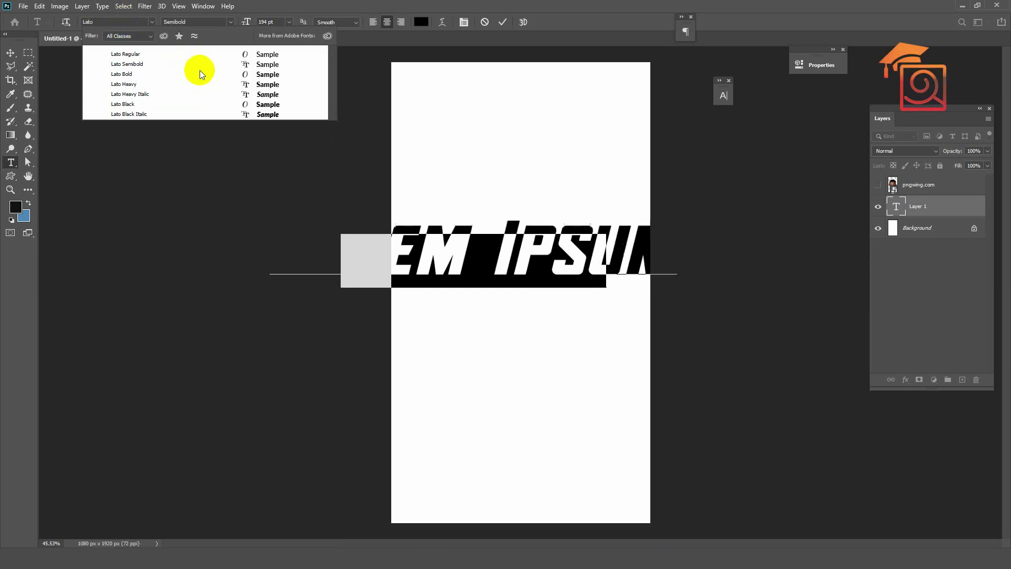
{"action": "left_click", "coordinate": [126, 73]}
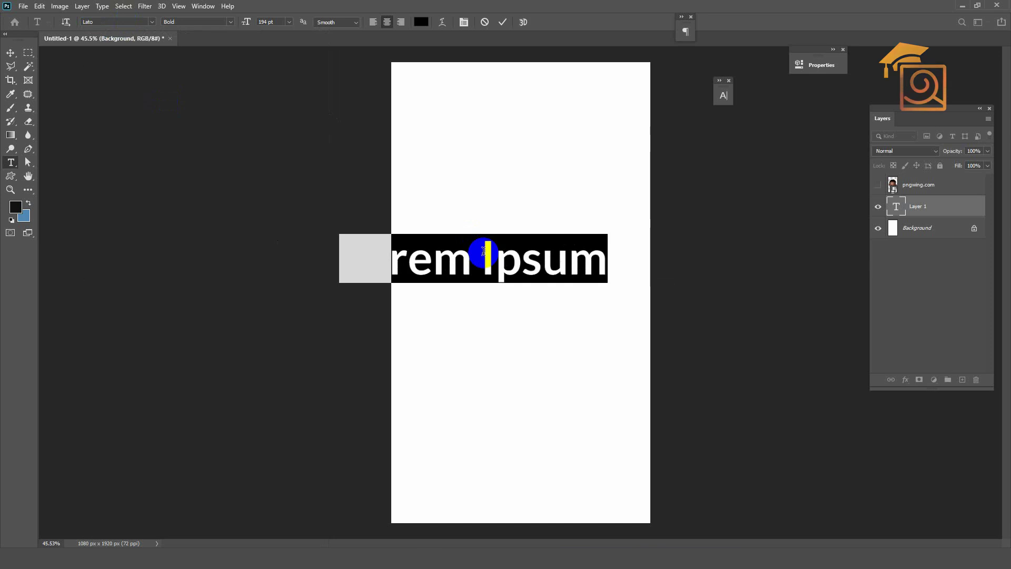
{"action": "key", "text": "BackSpace"}
{"action": "type", "text": "CAN"}
{"action": "key", "text": "Return"}
{"action": "type", "text": "DO "}
{"action": "type", "text": "IT"}
- Left-align the text, move it up-right, tighten its leading, and apply Faux Bold
{"action": "key", "text": "ctrl+a"}
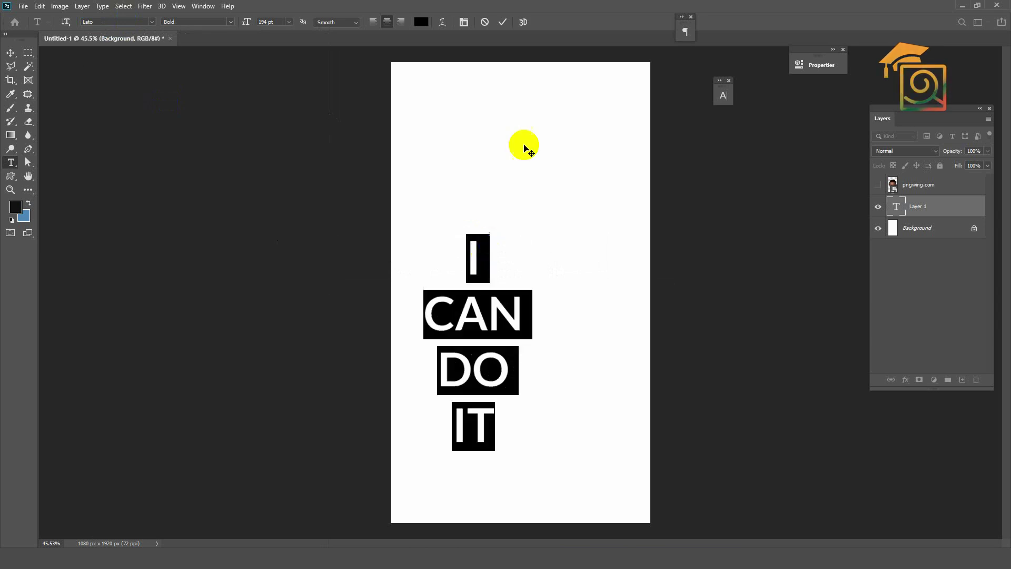
{"action": "left_click", "coordinate": [372, 23]}
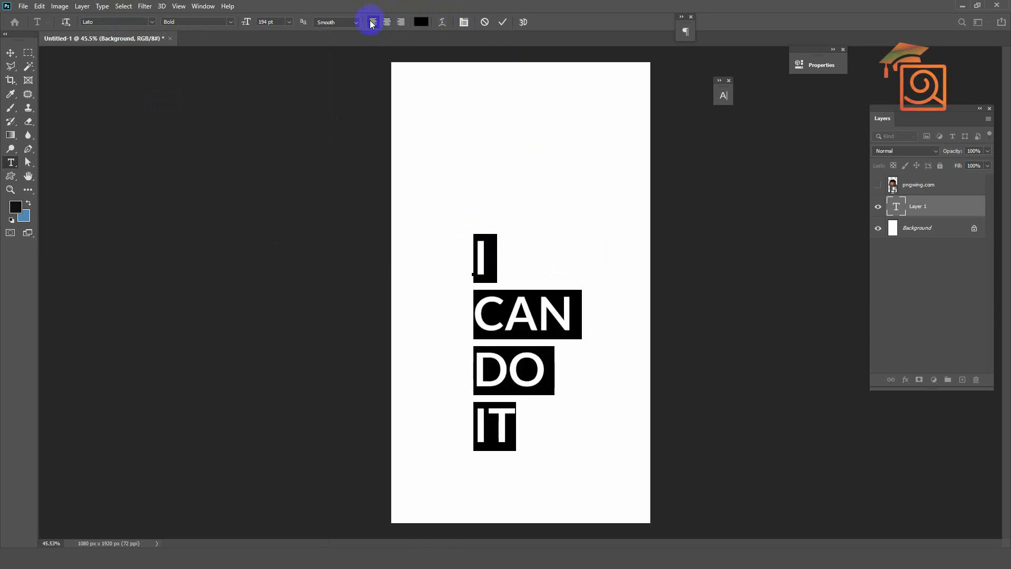
{"action": "left_click", "coordinate": [10, 55]}
{"action": "left_click_drag", "start_coordinate": [557, 316], "coordinate": [594, 293]}
{"action": "double_click", "coordinate": [590, 288]}
{"action": "key", "text": "alt+Up"}
{"action": "key", "text": "alt+Up"}
{"action": "key", "text": "alt+Up"}
{"action": "key", "text": "alt+Up"}
{"action": "key", "text": "alt+Up"}
{"action": "key", "text": "alt+Up"}
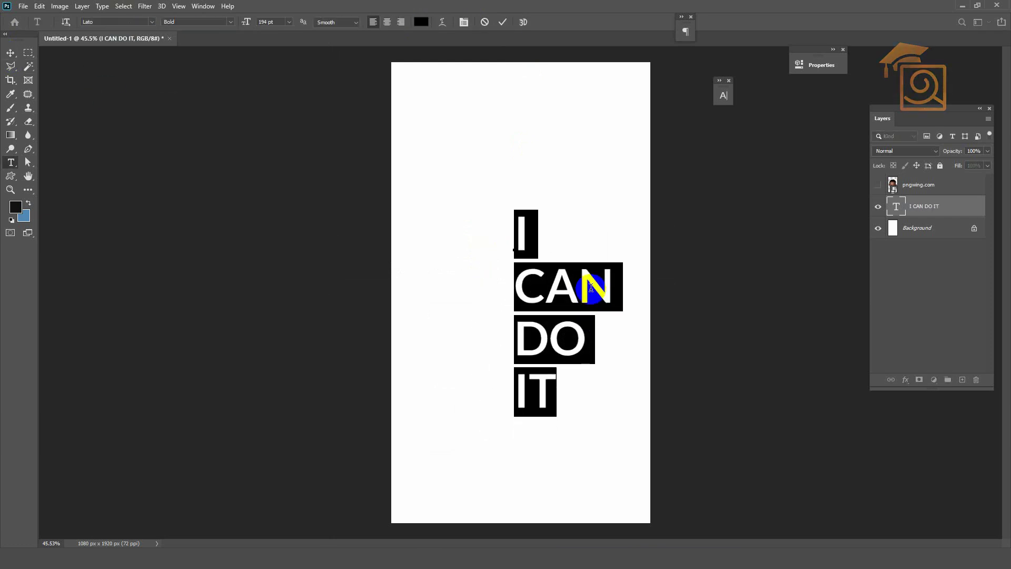
{"action": "left_click", "coordinate": [464, 22]}
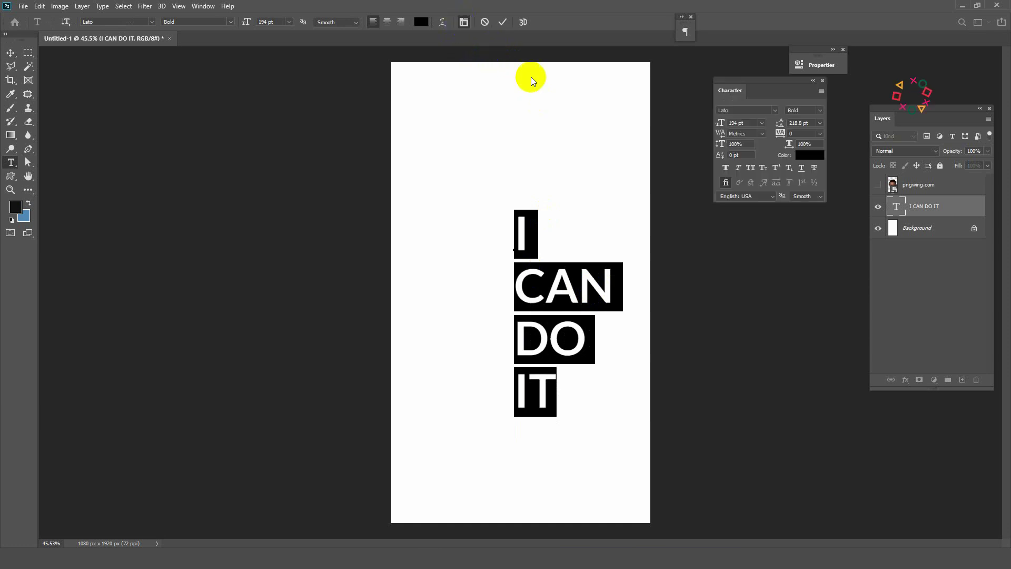
{"action": "left_click", "coordinate": [725, 167]}
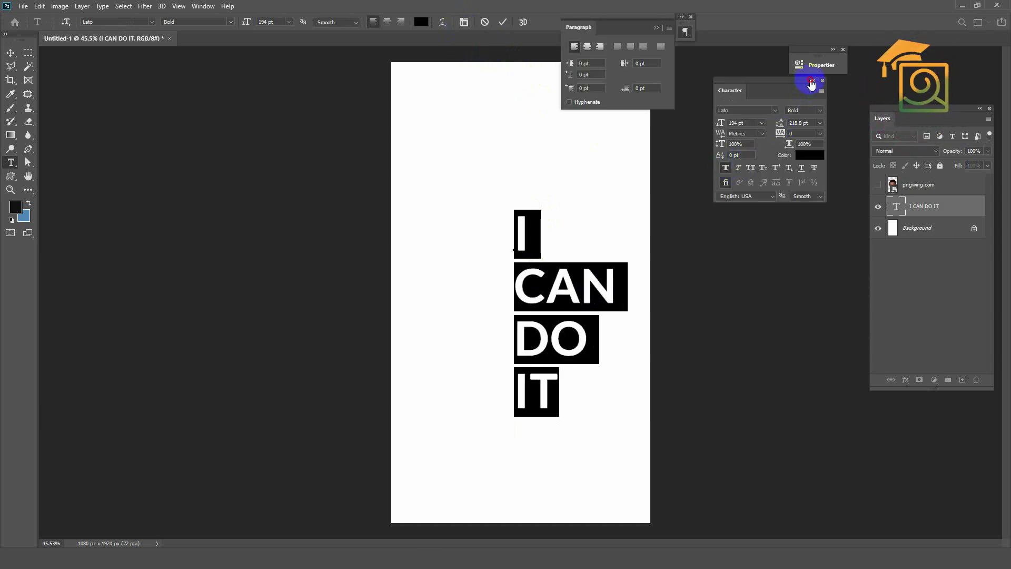
- Collapse the Character and Paragraph panels, nudge the text right, and show the face layer
{"action": "left_click", "coordinate": [811, 81]}
{"action": "left_click", "coordinate": [655, 28]}
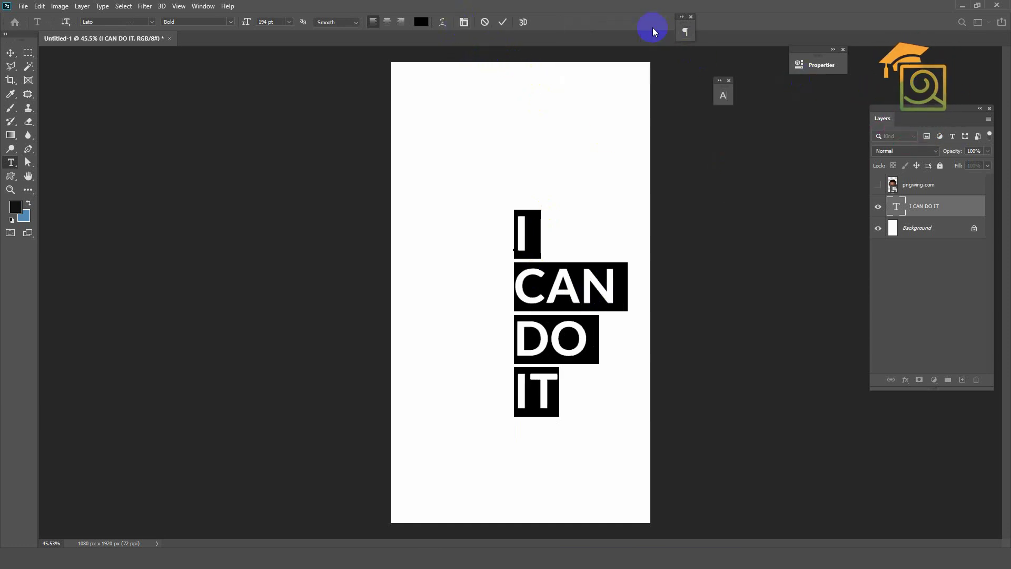
{"action": "left_click", "coordinate": [10, 53]}
{"action": "mouse_move", "coordinate": [572, 285]}
{"action": "left_mouse_down"}
{"action": "mouse_move", "coordinate": [594, 283]}
{"action": "mouse_move", "coordinate": [582, 283]}
{"action": "left_mouse_up"}
{"action": "left_click", "coordinate": [879, 186]}
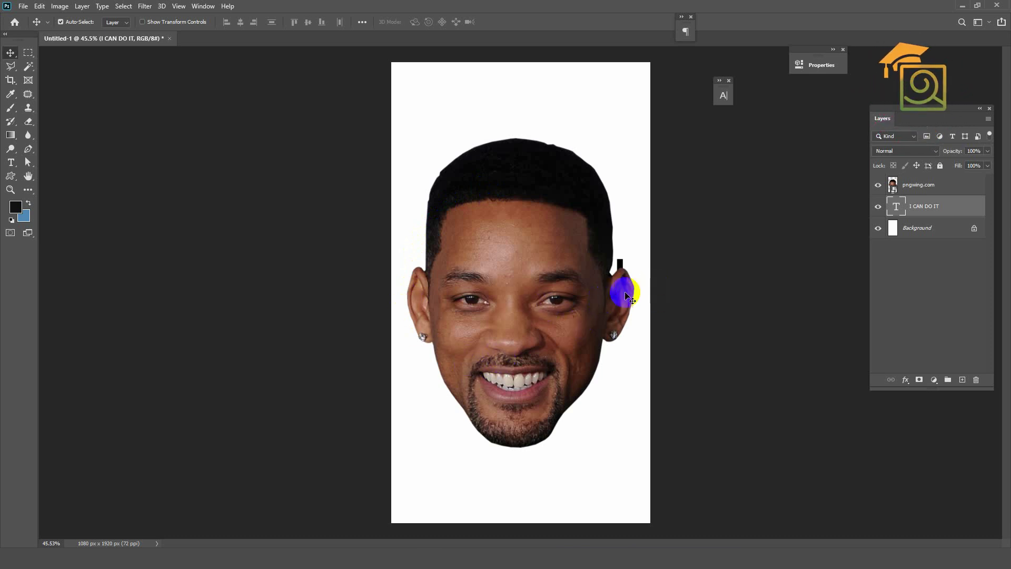
- Duplicate pngwing.com, hide the copy, and clip the original into the I CAN DO IT text
{"action": "left_click", "coordinate": [910, 185]}
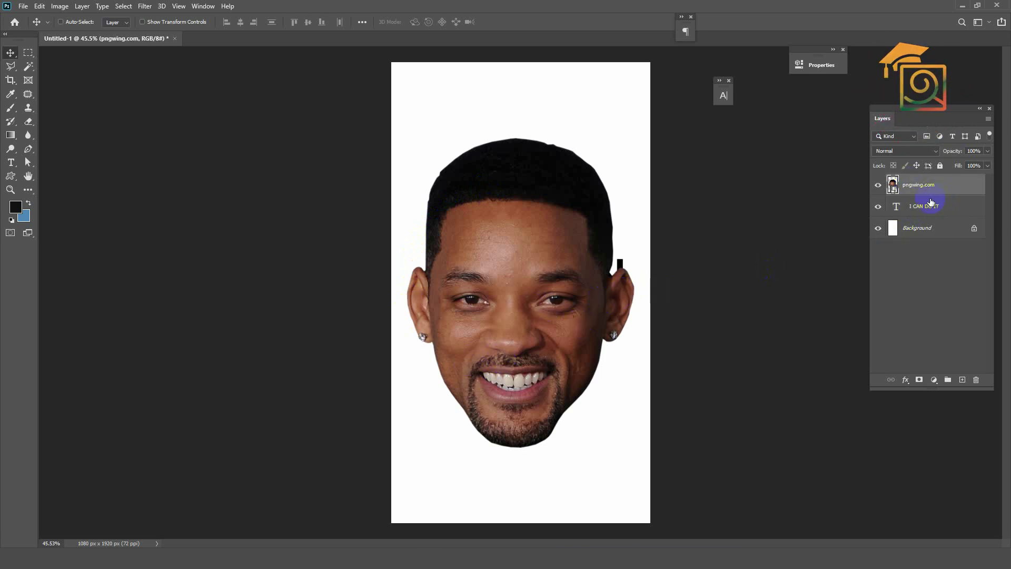
{"action": "key", "text": "ctrl+j"}
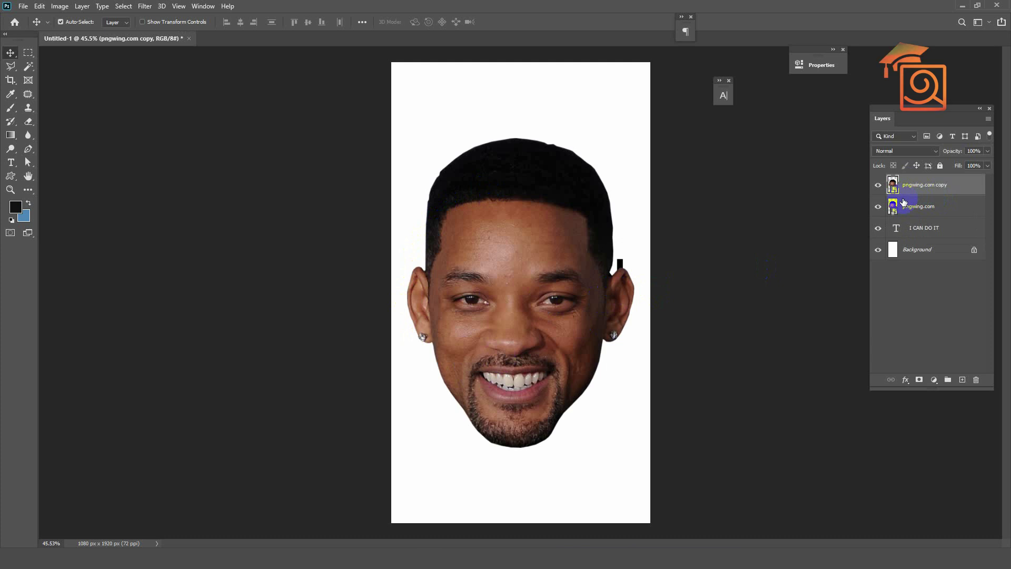
{"action": "left_click", "coordinate": [877, 185]}
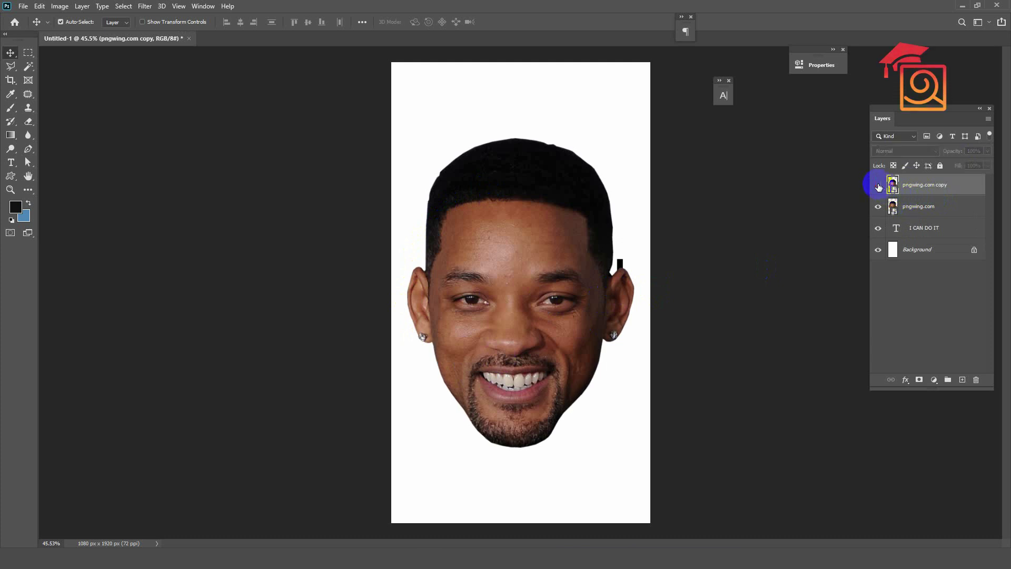
{"action": "left_click", "coordinate": [914, 210]}
{"action": "right_click", "coordinate": [914, 211]}
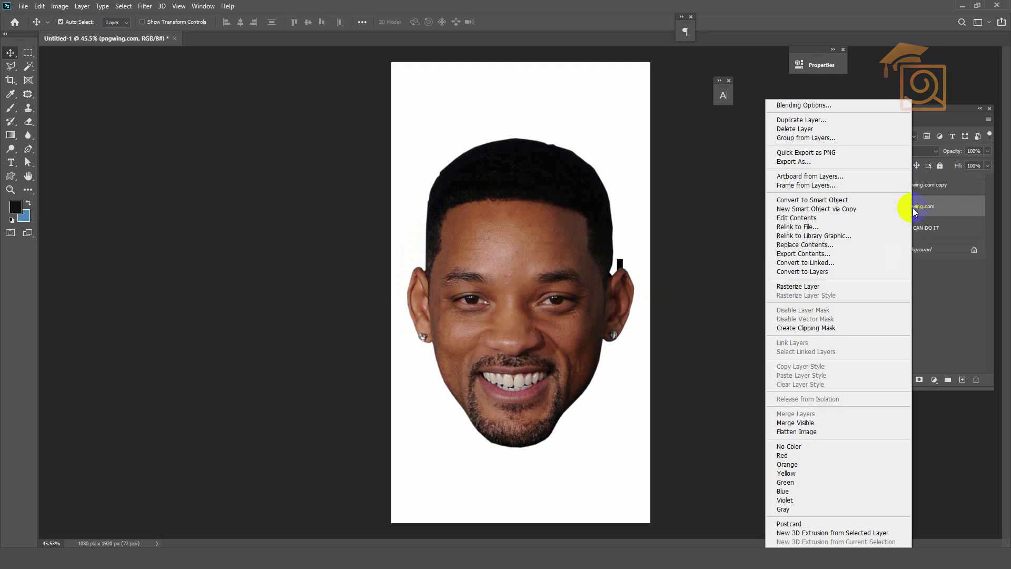
{"action": "left_click", "coordinate": [793, 328]}
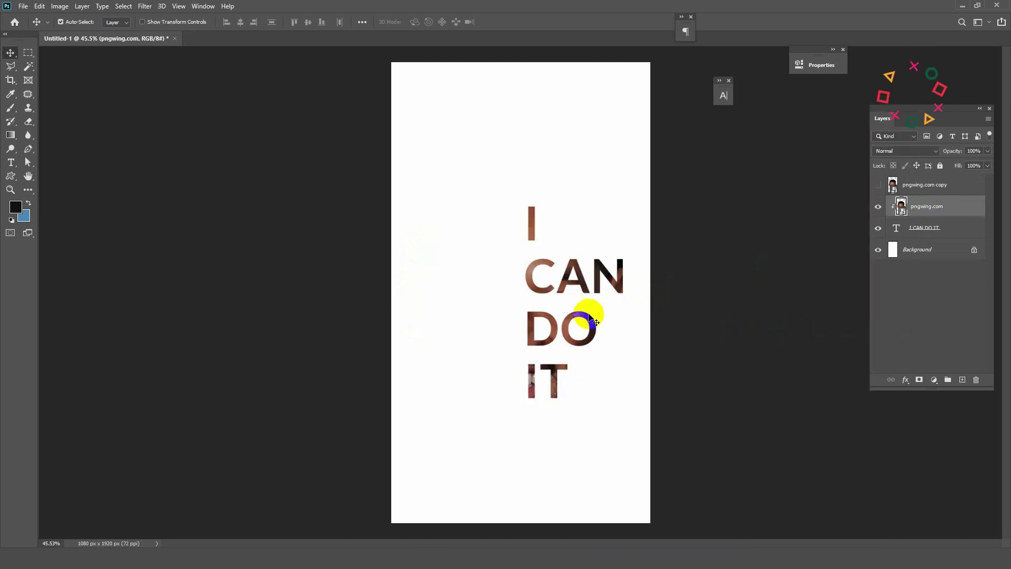
{"action": "scroll", "coordinate": [579, 313], "scroll_direction": "up", "scroll_amount": 1}
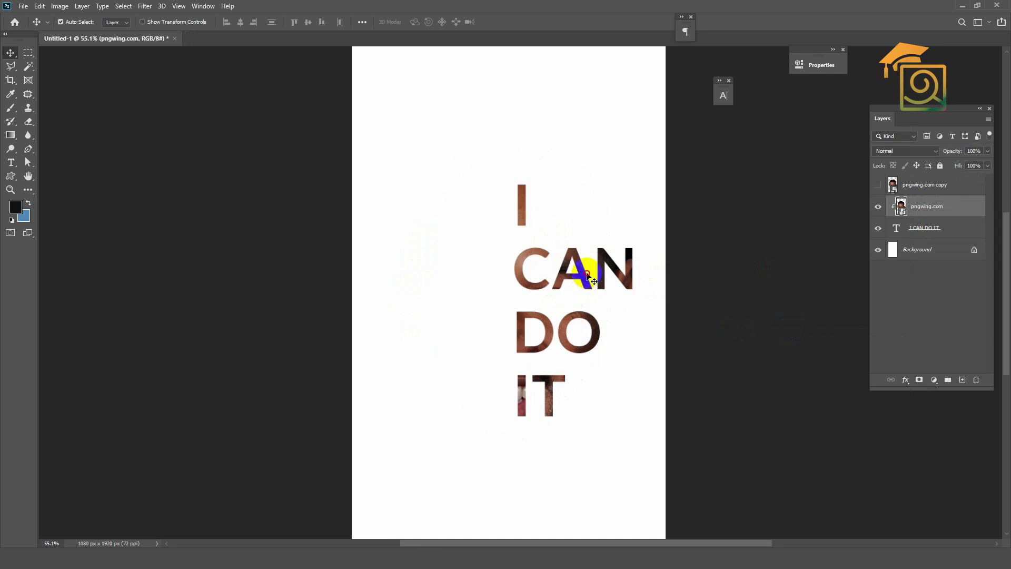
{"action": "left_click", "coordinate": [895, 228]}
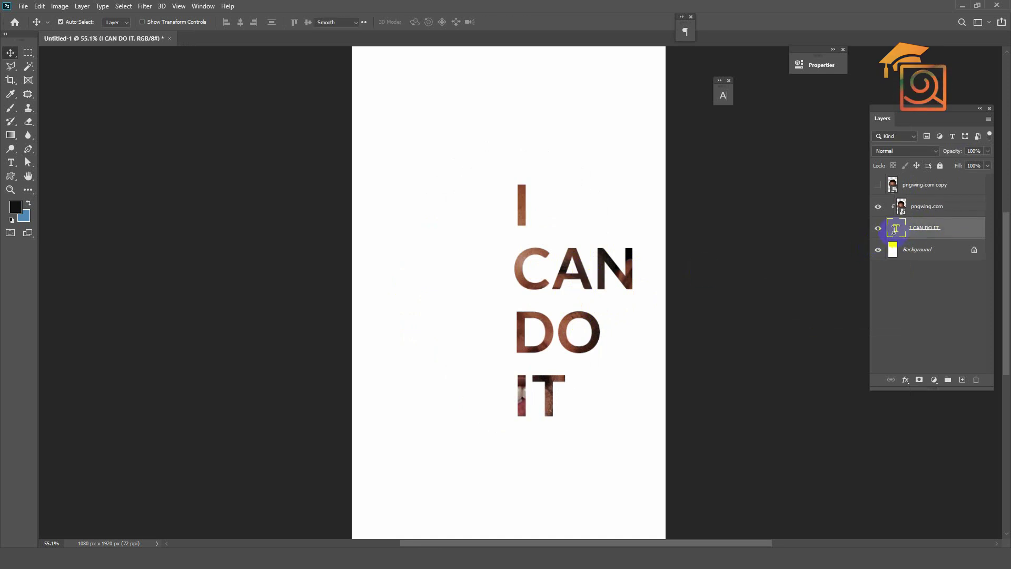
- Restyle the I CAN DO IT text from Lato 194 pt to Bebas Neue Regular 322 pt
{"action": "double_click", "coordinate": [895, 228]}
{"action": "type", "text": "bebas"}
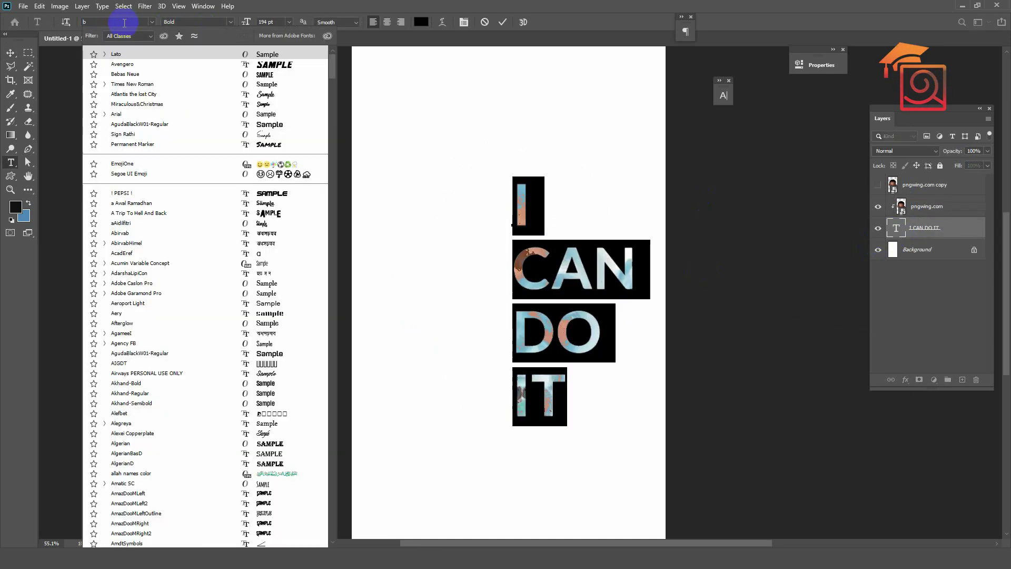
{"action": "left_click", "coordinate": [127, 55]}
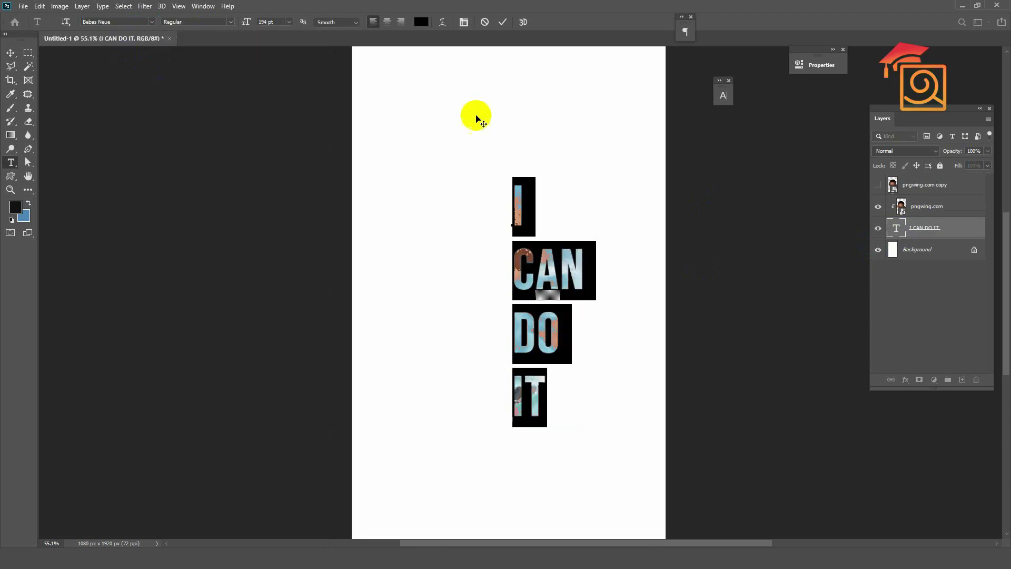
{"action": "left_click_drag", "start_coordinate": [245, 24], "coordinate": [313, 19]}
{"action": "left_click", "coordinate": [549, 163]}
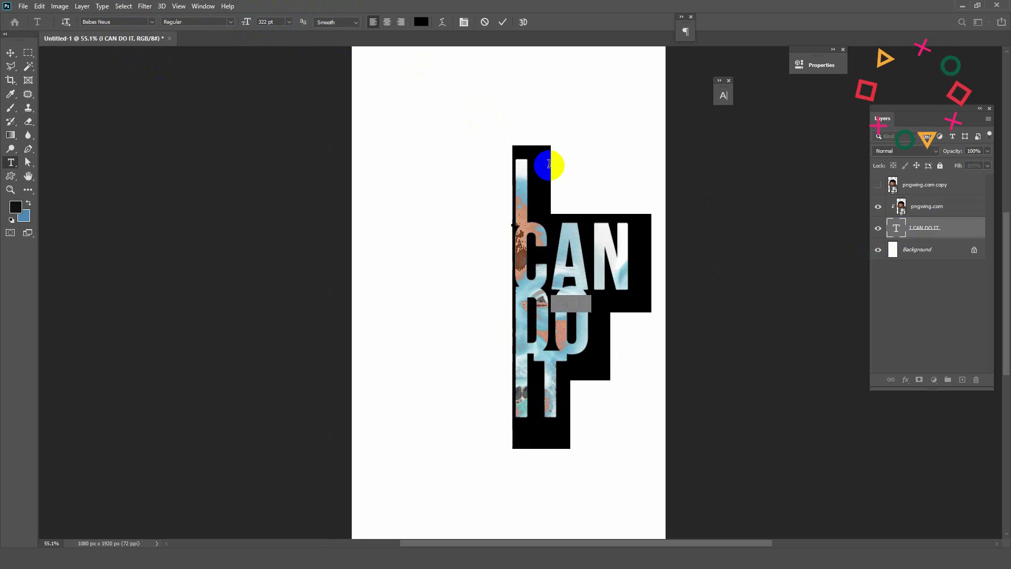
{"action": "left_click", "coordinate": [9, 51]}
{"action": "left_click", "coordinate": [591, 270]}
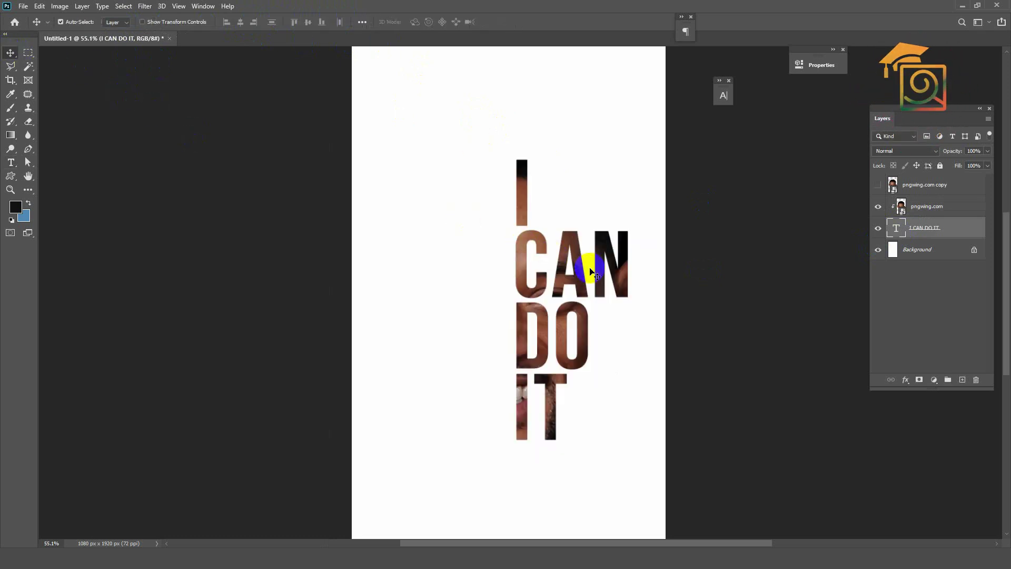
{"action": "left_click", "coordinate": [902, 209]}
{"action": "left_click", "coordinate": [895, 187]}
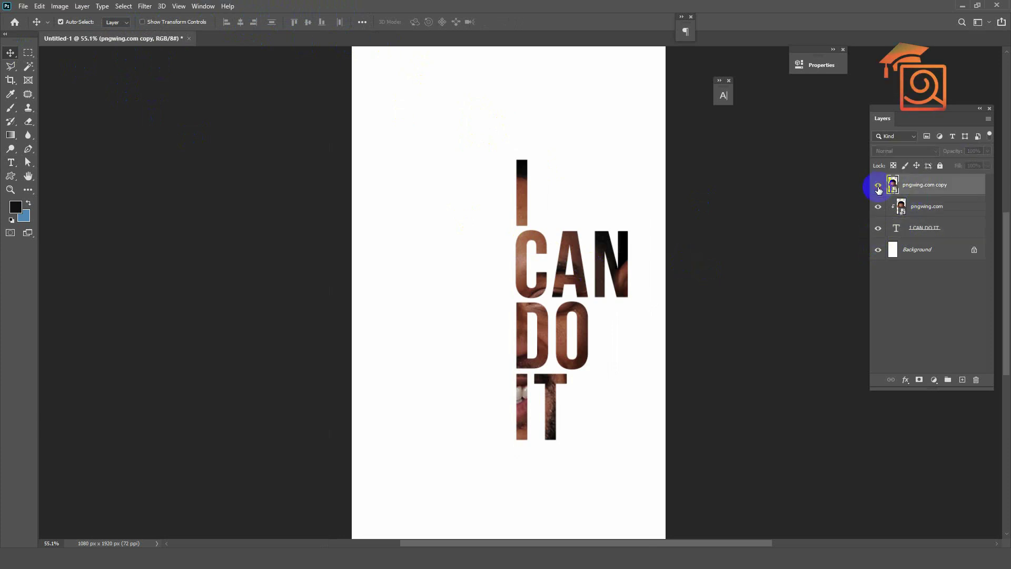
- Show the pngwing.com copy layer and fade it to 68% opacity
{"action": "left_click", "coordinate": [878, 186]}
{"action": "left_click", "coordinate": [990, 164]}
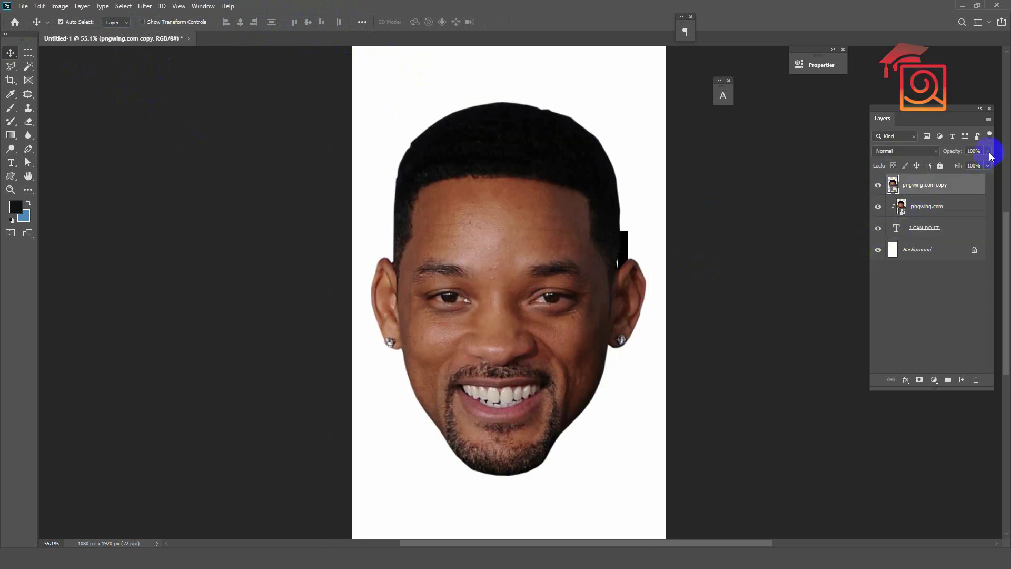
{"action": "left_click_drag", "start_coordinate": [984, 163], "coordinate": [972, 166]}
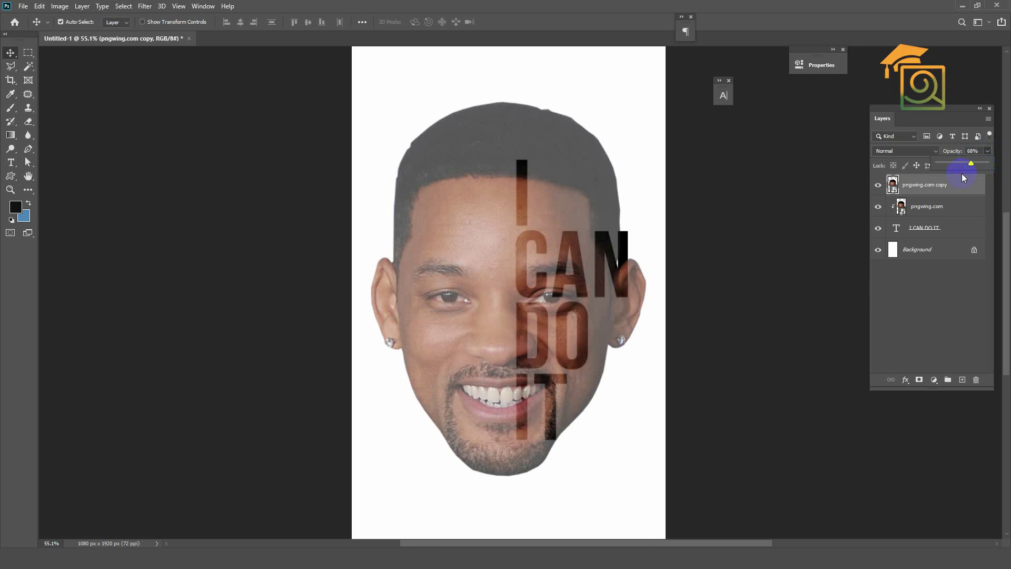
{"action": "left_click", "coordinate": [927, 187]}
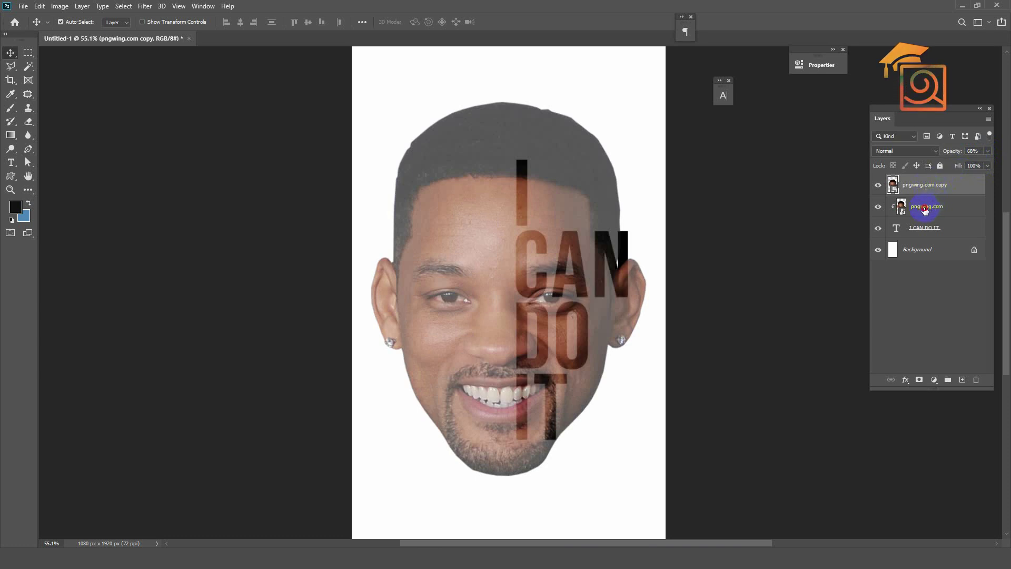
- Scale both face layers together to 91.74% and shift them slightly down
{"action": "left_click", "coordinate": [925, 210], "text": "ctrl"}
{"action": "key", "text": "ctrl+t"}
{"action": "mouse_move", "coordinate": [642, 108]}
{"action": "left_mouse_down"}
{"action": "mouse_move", "coordinate": [593, 131]}
{"action": "mouse_move", "coordinate": [635, 117]}
{"action": "left_mouse_up"}
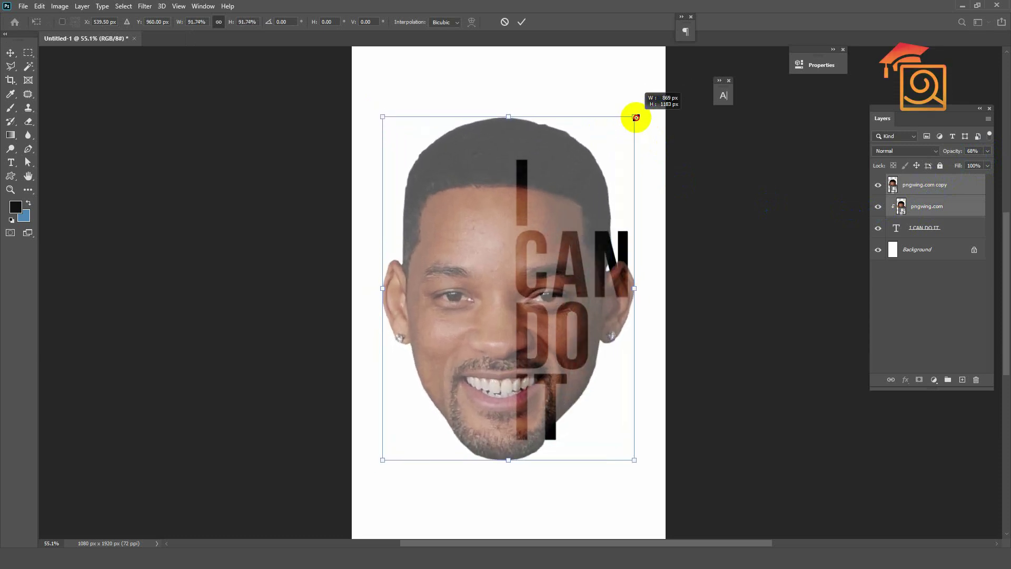
{"action": "left_click_drag", "start_coordinate": [559, 227], "coordinate": [558, 235]}
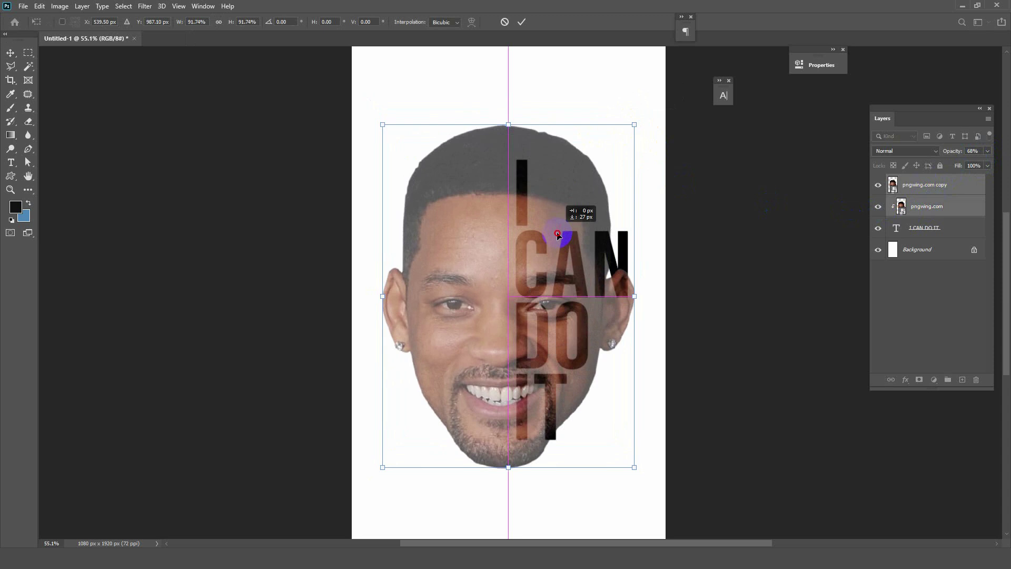
{"action": "key", "text": "Return"}
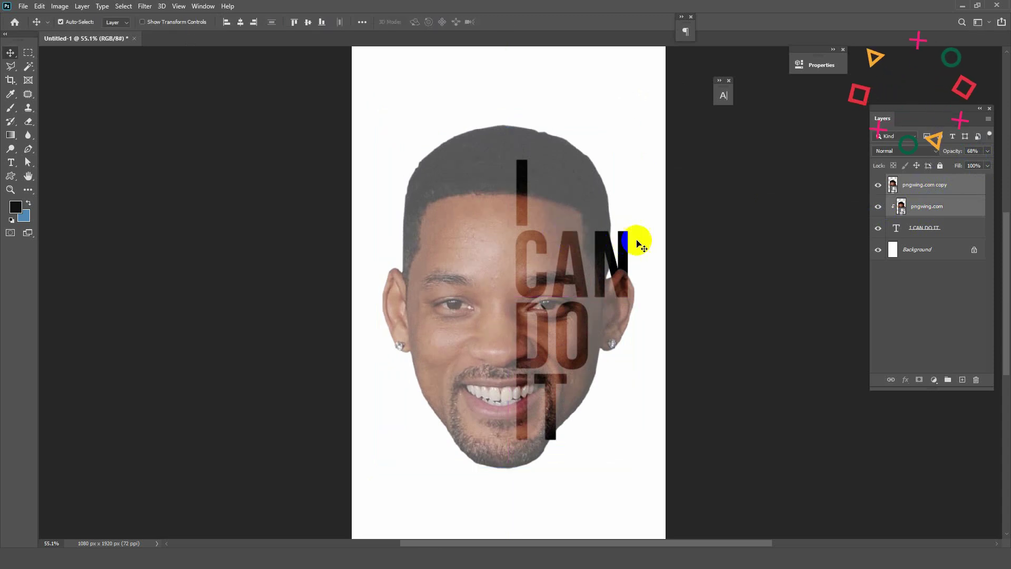
{"action": "left_click", "coordinate": [928, 205]}
{"action": "left_click", "coordinate": [923, 184]}
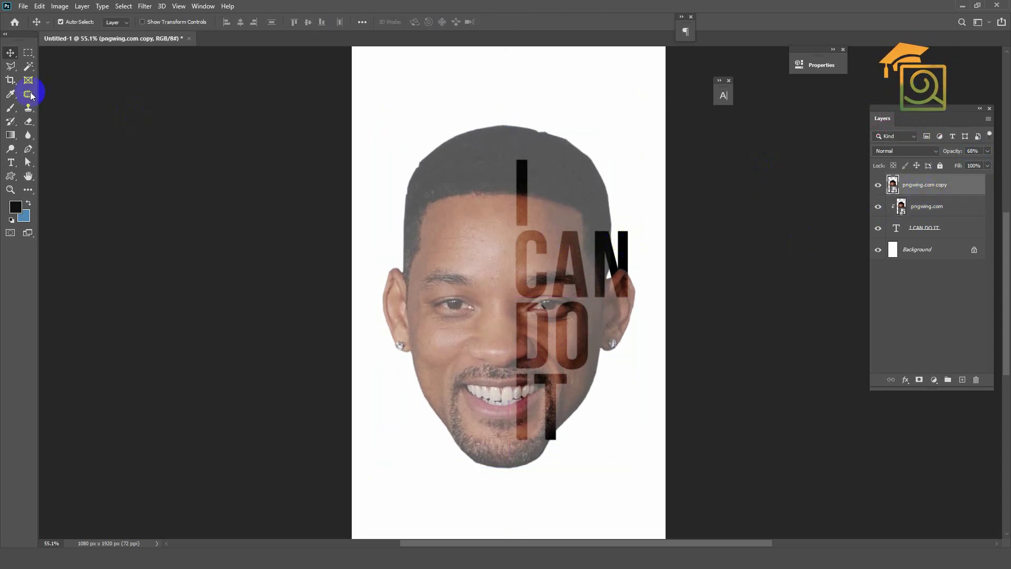
- Select the right half, set the copy to 100% opacity, and add an inverted mask
{"action": "left_click", "coordinate": [28, 52]}
{"action": "left_click_drag", "start_coordinate": [514, 114], "coordinate": [704, 483]}
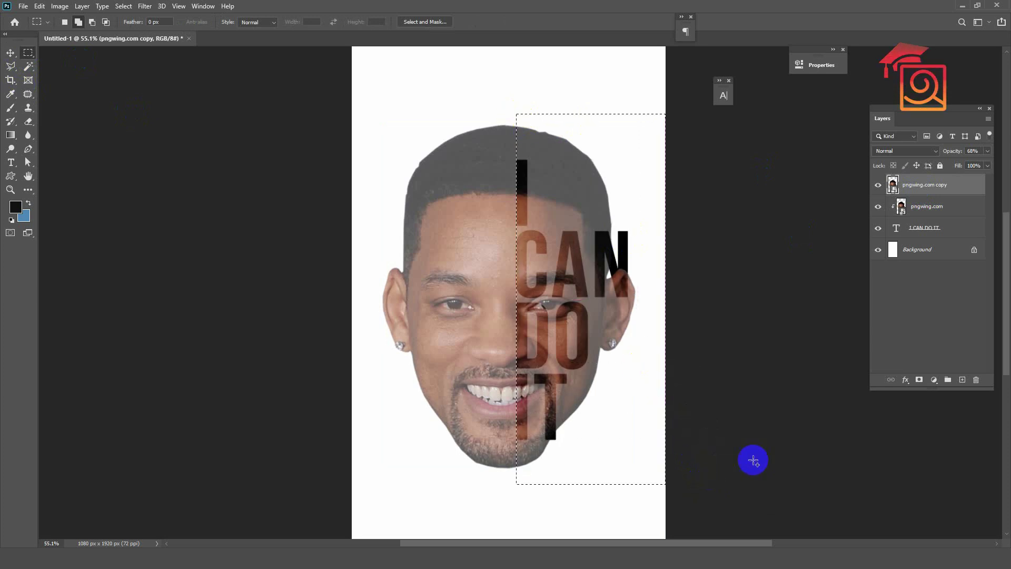
{"action": "left_click", "coordinate": [987, 151]}
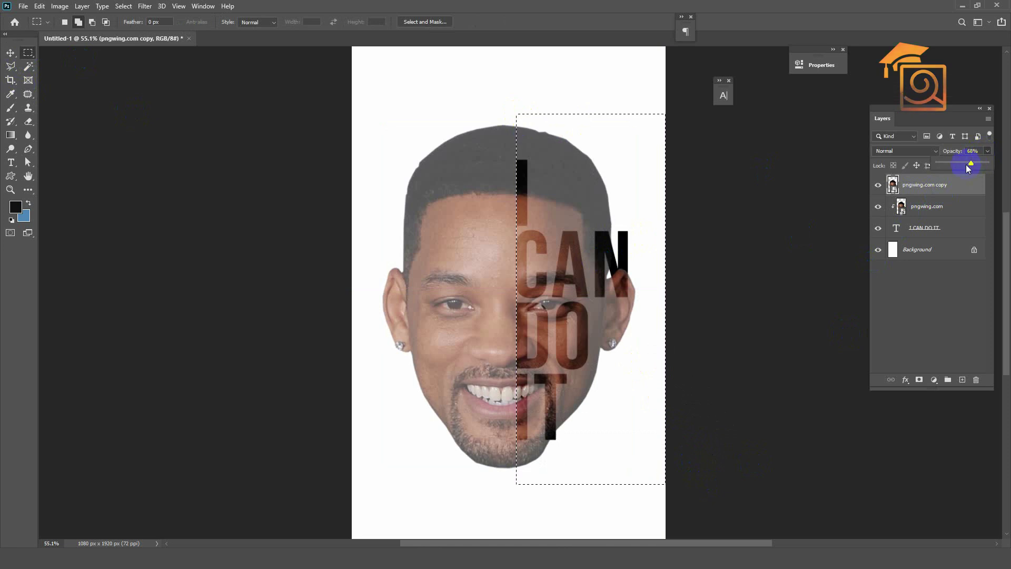
{"action": "left_click_drag", "start_coordinate": [967, 169], "coordinate": [1001, 158]}
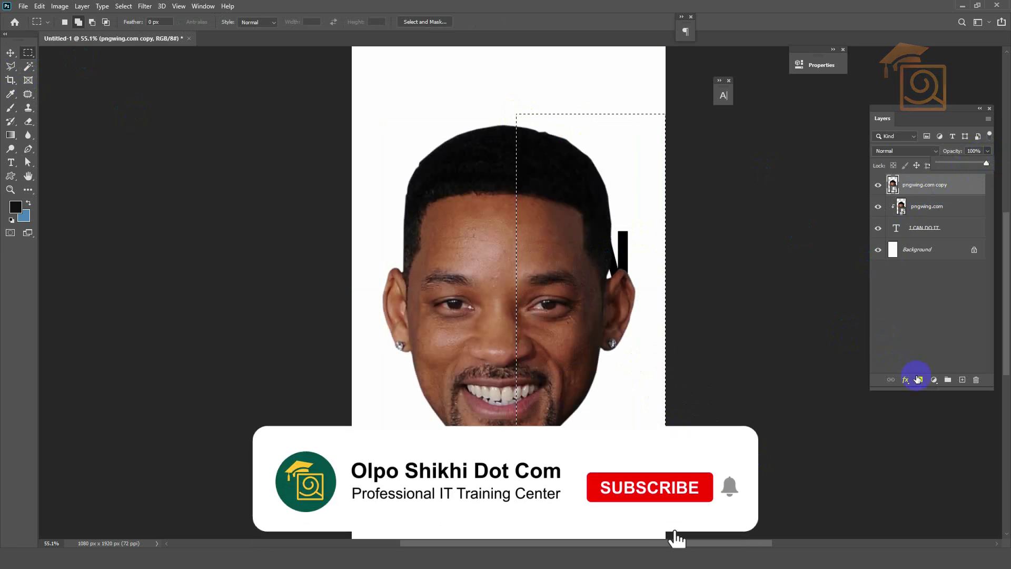
{"action": "left_click", "coordinate": [919, 379]}
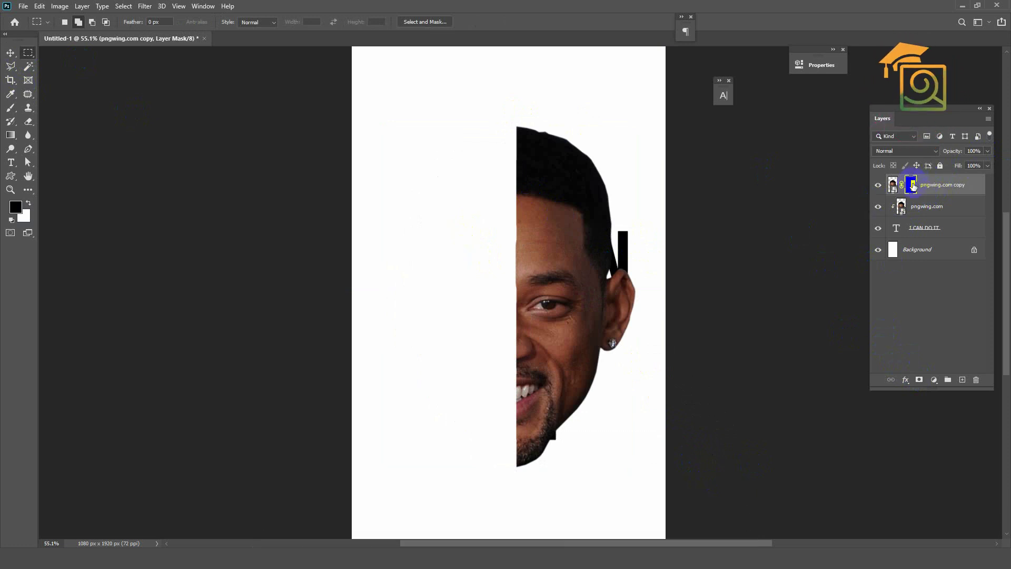
{"action": "left_click_drag", "start_coordinate": [913, 185], "coordinate": [912, 186]}
{"action": "key", "text": "ctrl+i"}
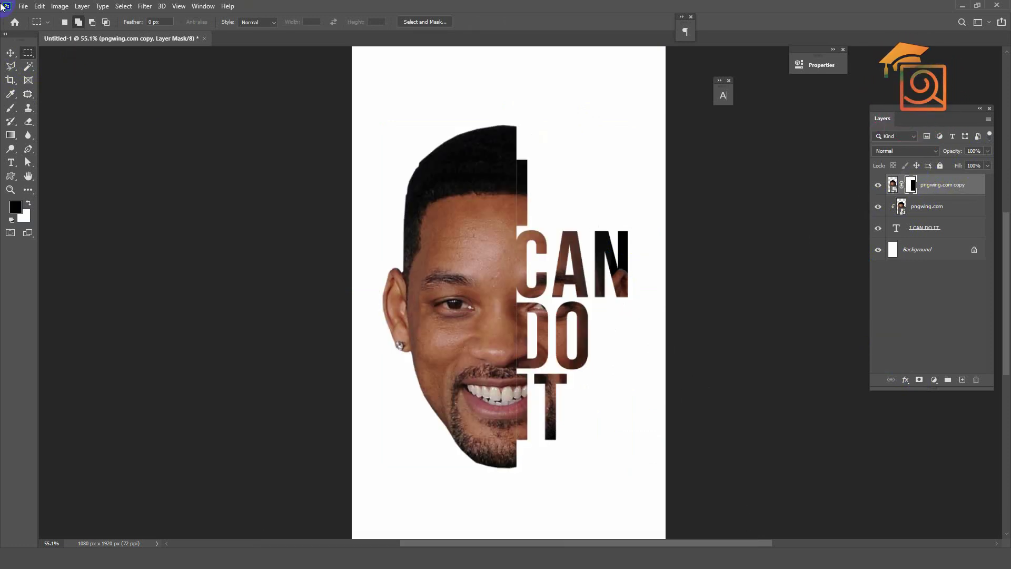
- Select the face and I CAN DO IT layers for removal
{"action": "left_click", "coordinate": [10, 55]}
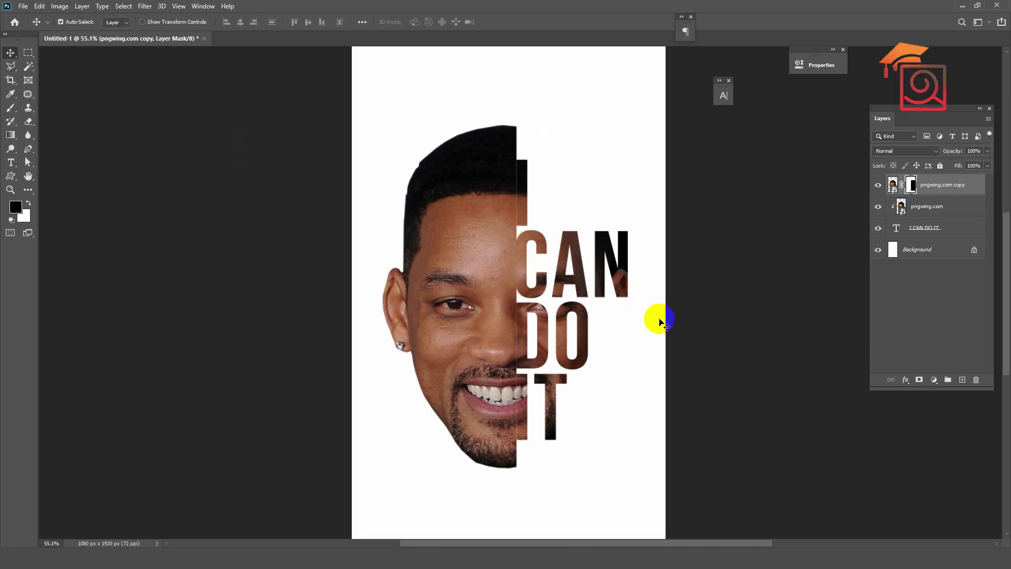
{"action": "left_click", "coordinate": [925, 214]}
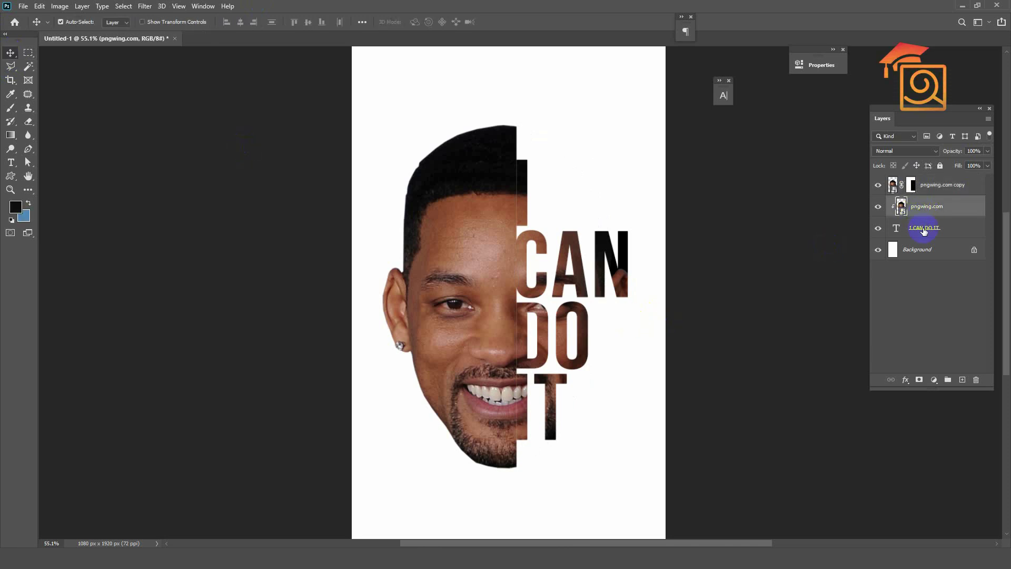
{"action": "left_click", "coordinate": [923, 230]}
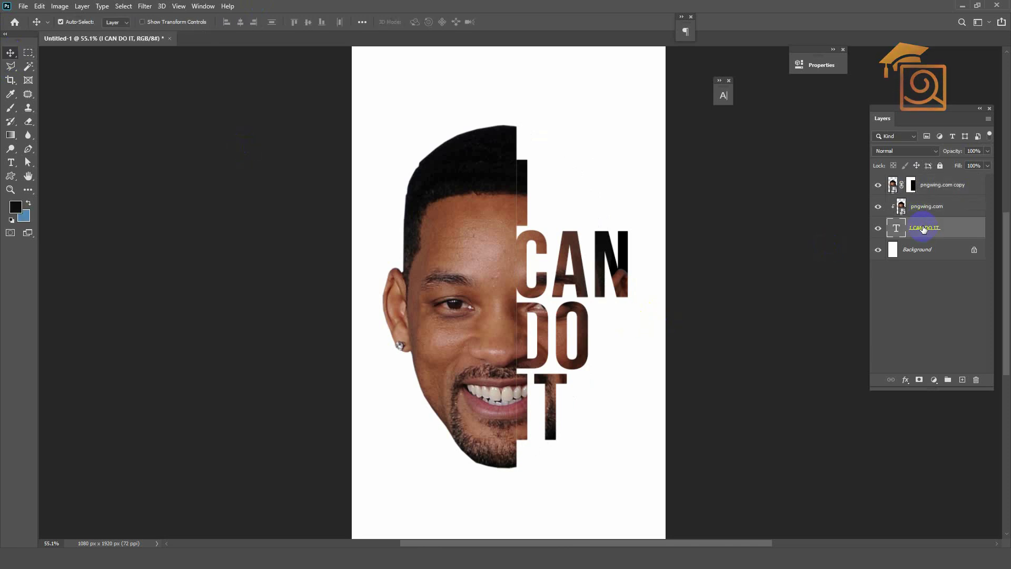
{"action": "left_click_drag", "start_coordinate": [551, 233], "coordinate": [547, 303]}
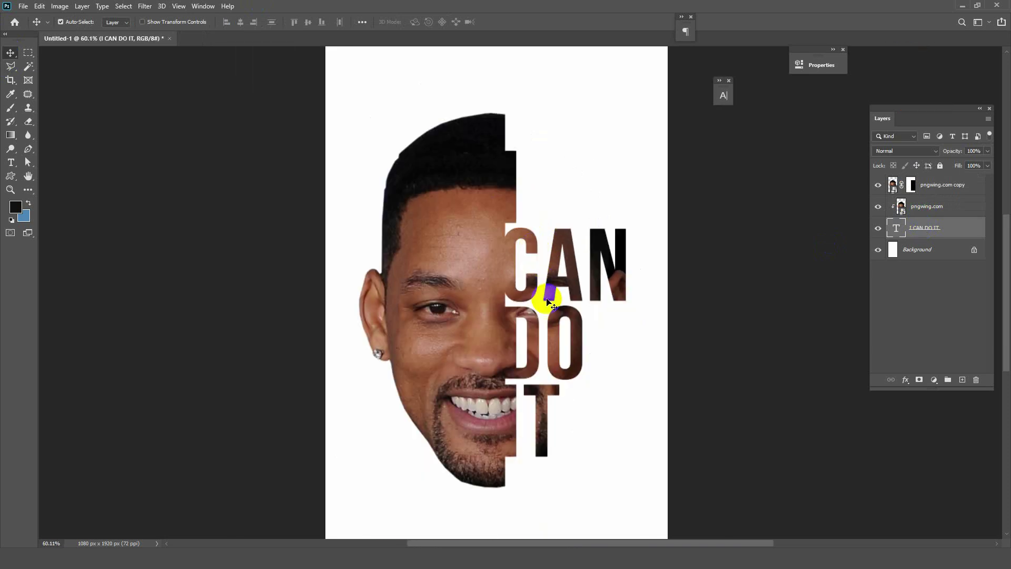
{"action": "scroll", "coordinate": [633, 311], "scroll_direction": "up", "scroll_amount": 2}
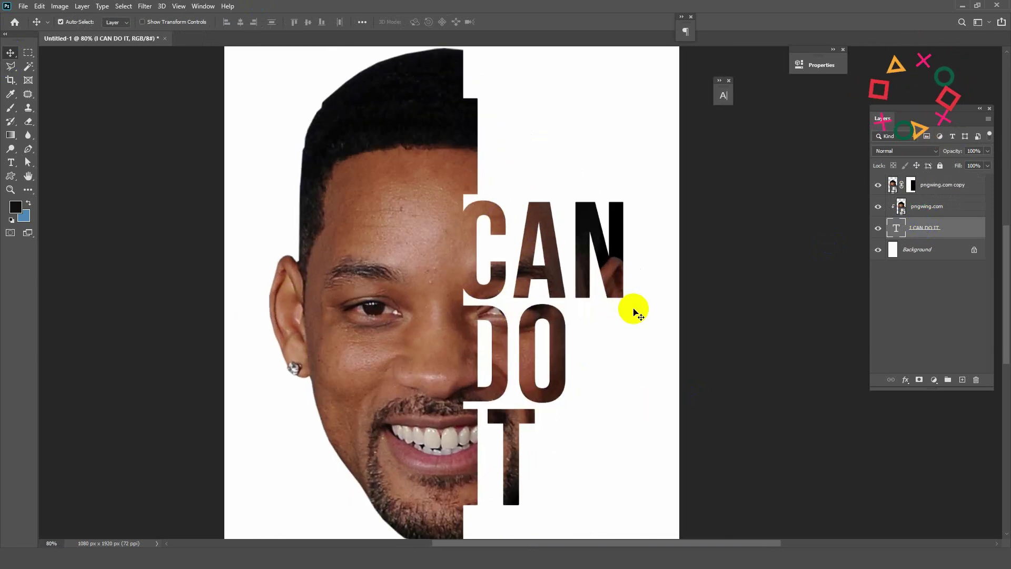
{"action": "scroll", "coordinate": [634, 311], "scroll_direction": "down", "scroll_amount": 3}
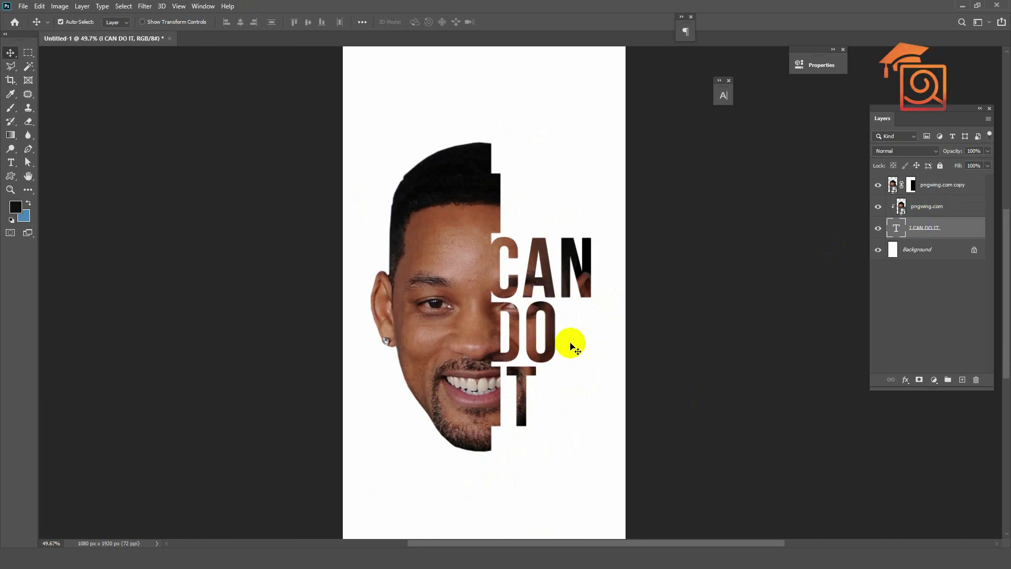
{"action": "left_click", "coordinate": [927, 205]}
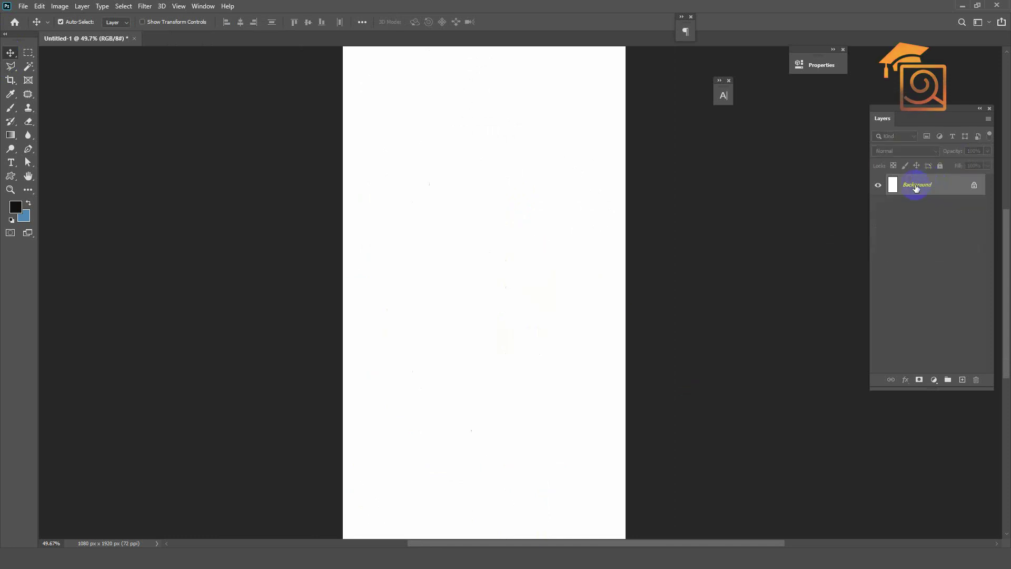
- Drag the railway and camera images from File Explorer into the document
{"action": "key", "text": "alt+Tab"}
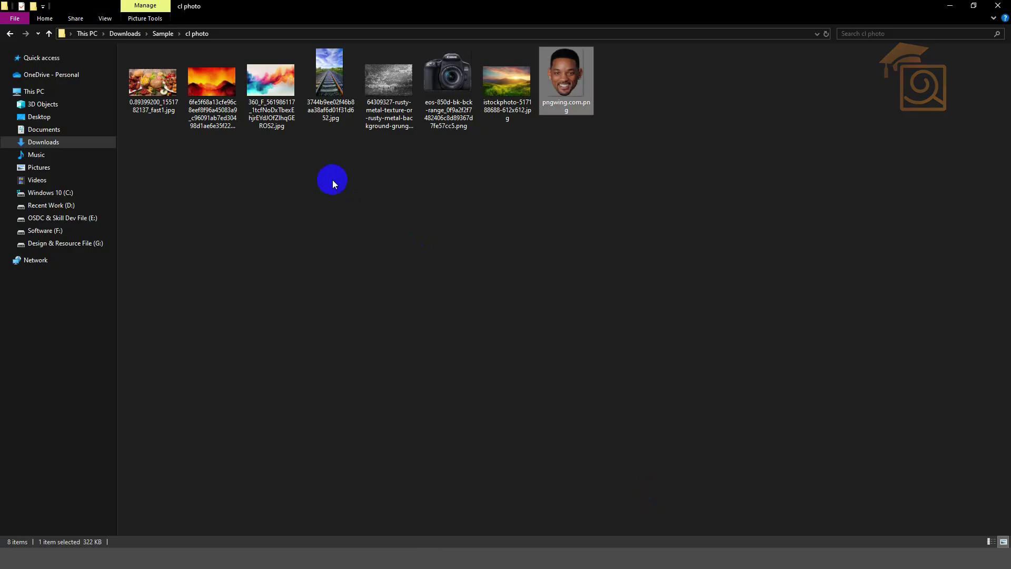
{"action": "left_click", "coordinate": [330, 79]}
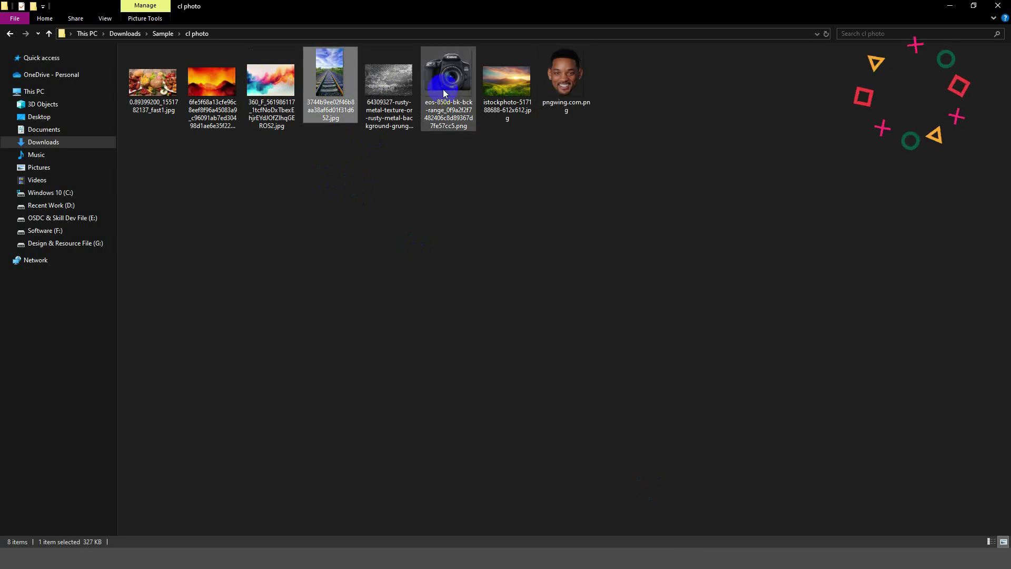
{"action": "left_click", "coordinate": [442, 89], "text": "ctrl"}
{"action": "left_click_drag", "start_coordinate": [442, 89], "coordinate": [476, 296]}
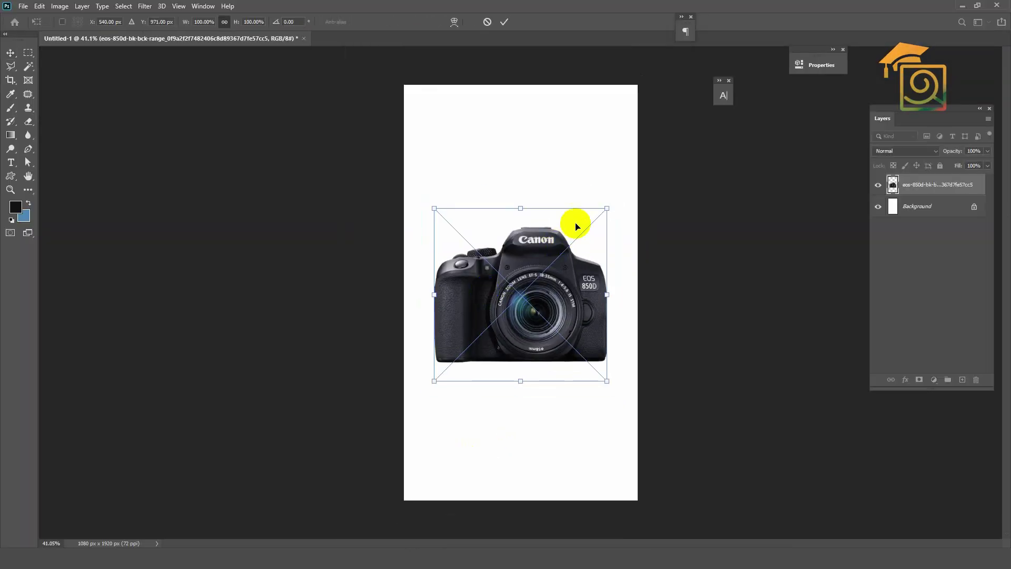
- Enlarge the camera image slightly and commit its placement
{"action": "left_click_drag", "start_coordinate": [608, 206], "coordinate": [616, 202]}
{"action": "key", "text": "Return"}
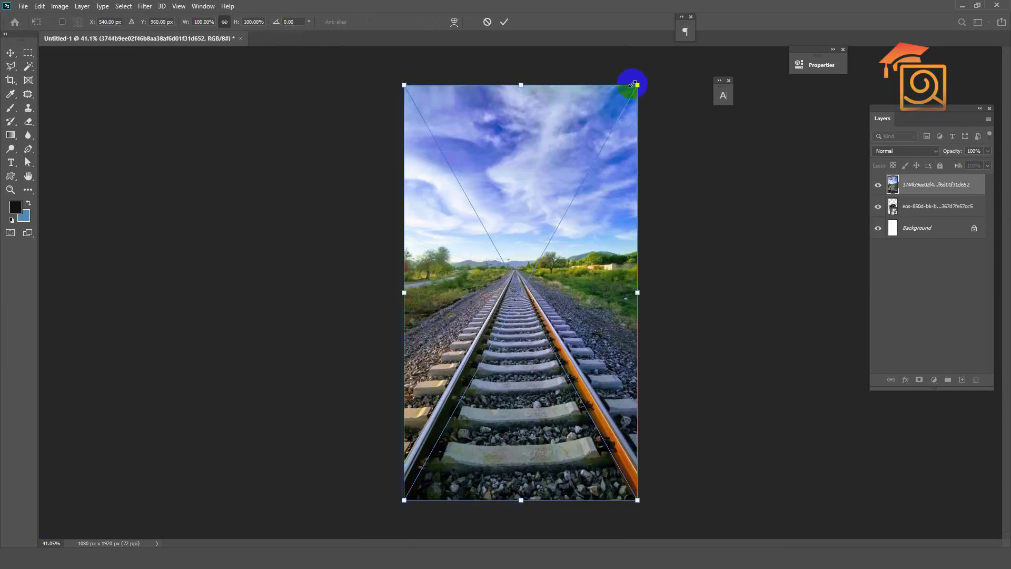
{"action": "key", "text": "alt+space"}
{"action": "left_click", "coordinate": [622, 112]}
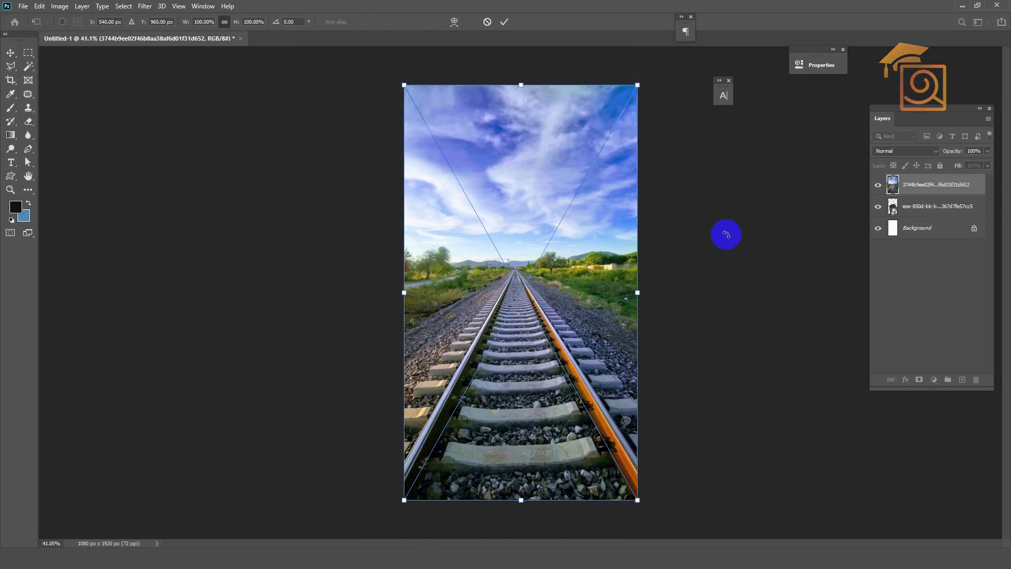
- Fade the railway photo to 33% opacity and commit its placement
{"action": "left_click", "coordinate": [987, 151]}
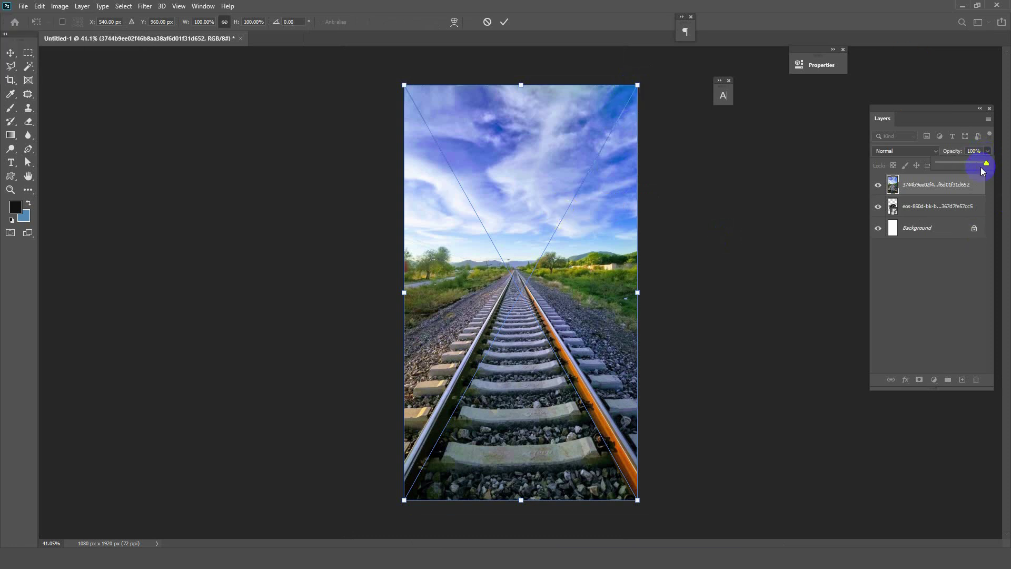
{"action": "left_click", "coordinate": [965, 166]}
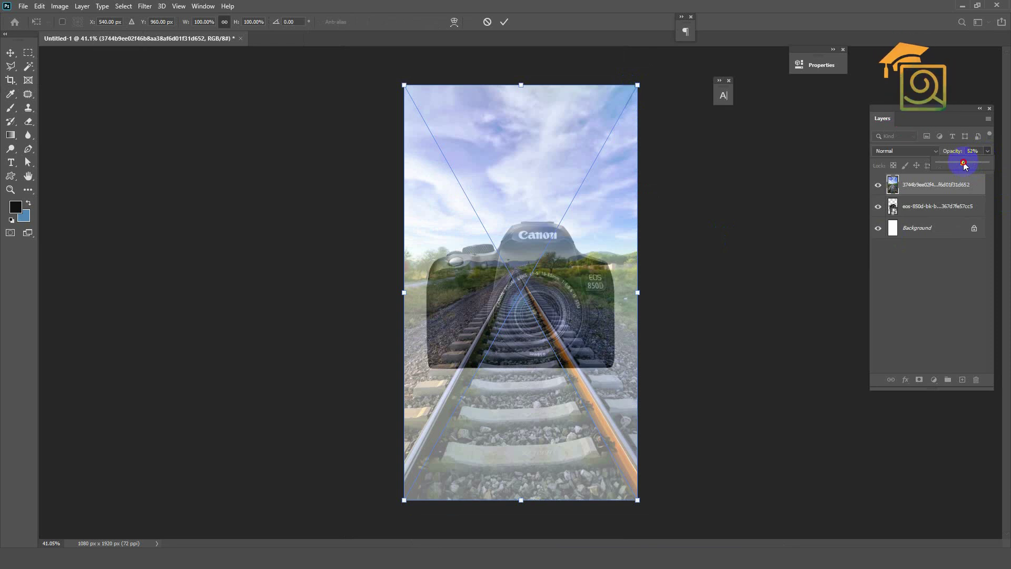
{"action": "left_click_drag", "start_coordinate": [957, 165], "coordinate": [954, 164]}
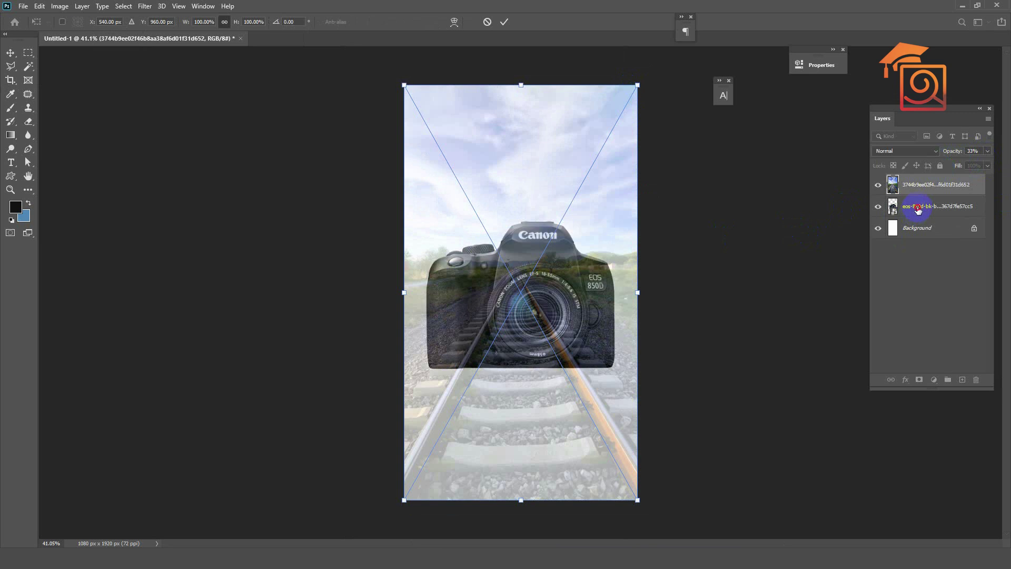
{"action": "left_click", "coordinate": [887, 206]}
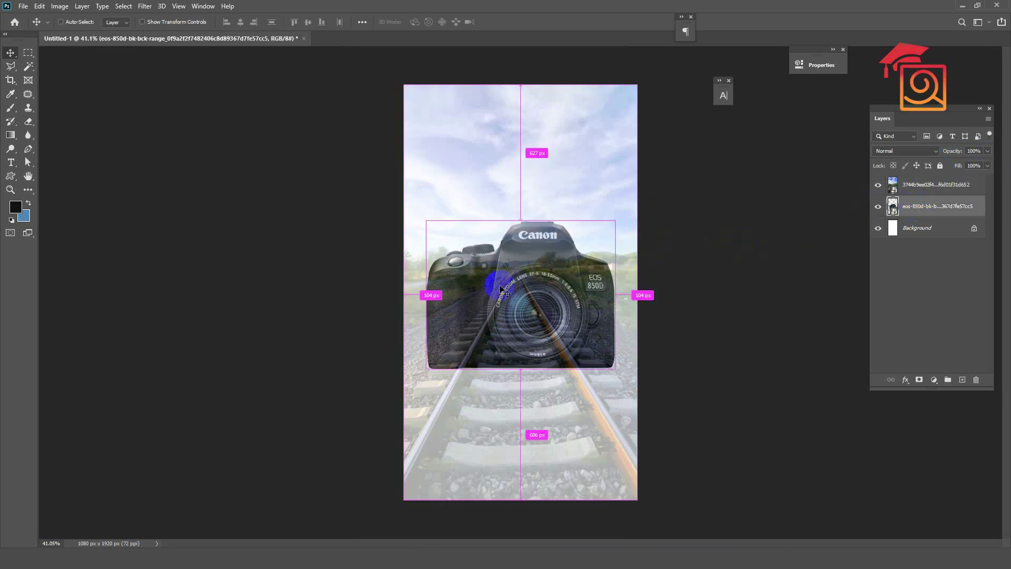
- Move and slightly enlarge the camera layer, then nudge it right
{"action": "key", "text": "ctrl+t"}
{"action": "left_click_drag", "start_coordinate": [579, 292], "coordinate": [562, 292]}
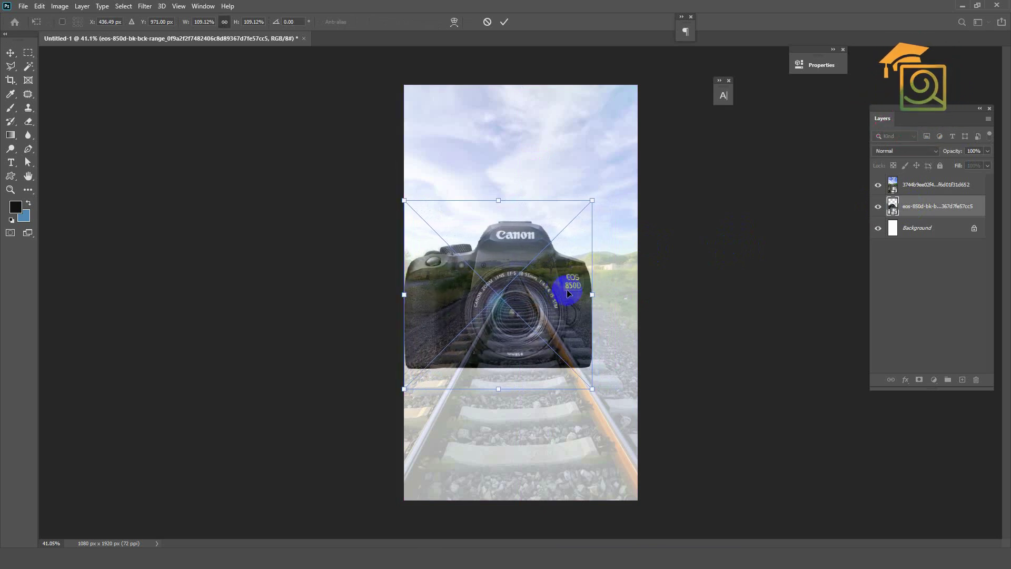
{"action": "key", "text": "Return"}
{"action": "key", "text": "Right"}
{"action": "key", "text": "Right"}
{"action": "key", "text": "Right"}
{"action": "key", "text": "Right"}
{"action": "key", "text": "Right"}
{"action": "key", "text": "Right"}
{"action": "key", "text": "Right"}
{"action": "key", "text": "Right"}
{"action": "key", "text": "Right"}
{"action": "key", "text": "Right"}
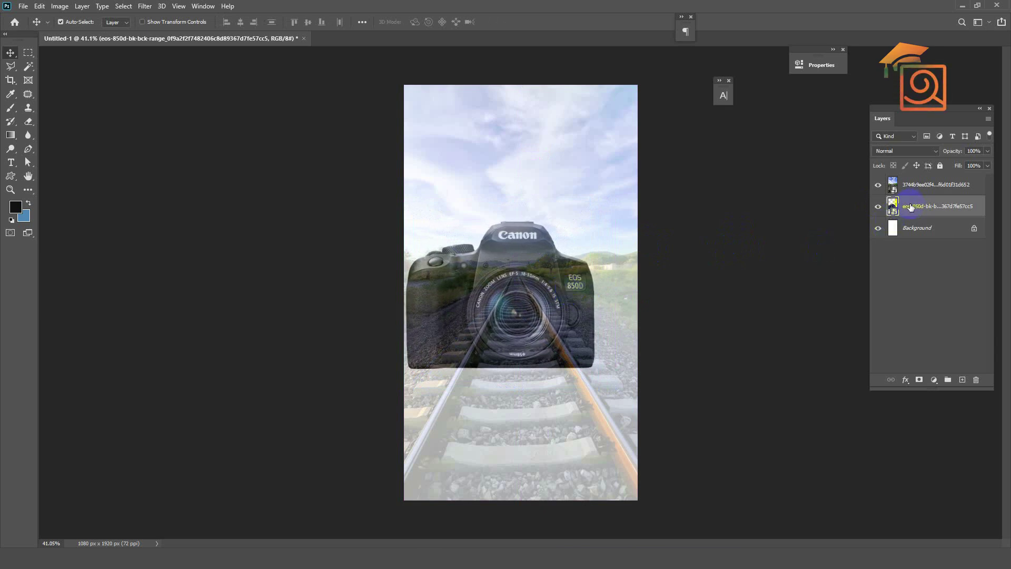
- Restore the railway photo layer to 100% opacity
{"action": "left_click", "coordinate": [934, 187]}
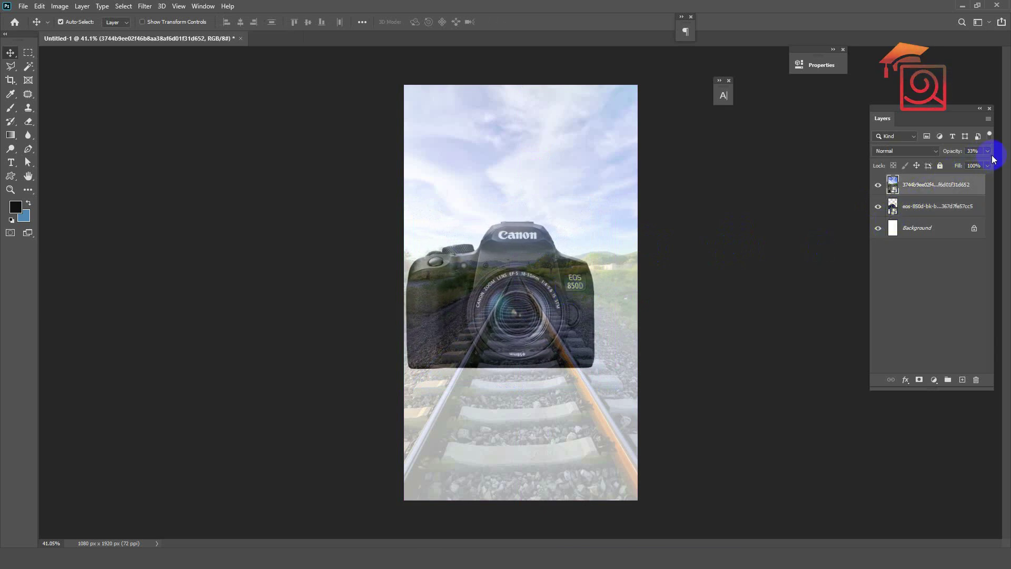
{"action": "left_click", "coordinate": [988, 151]}
{"action": "left_click_drag", "start_coordinate": [952, 164], "coordinate": [1006, 157]}
{"action": "left_click", "coordinate": [878, 184]}
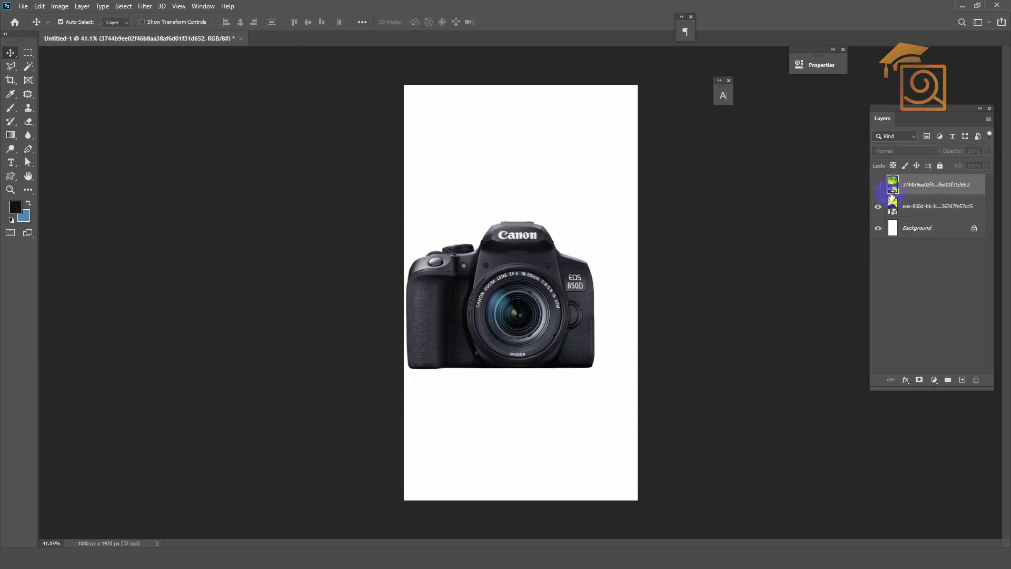
{"action": "left_click", "coordinate": [878, 184]}
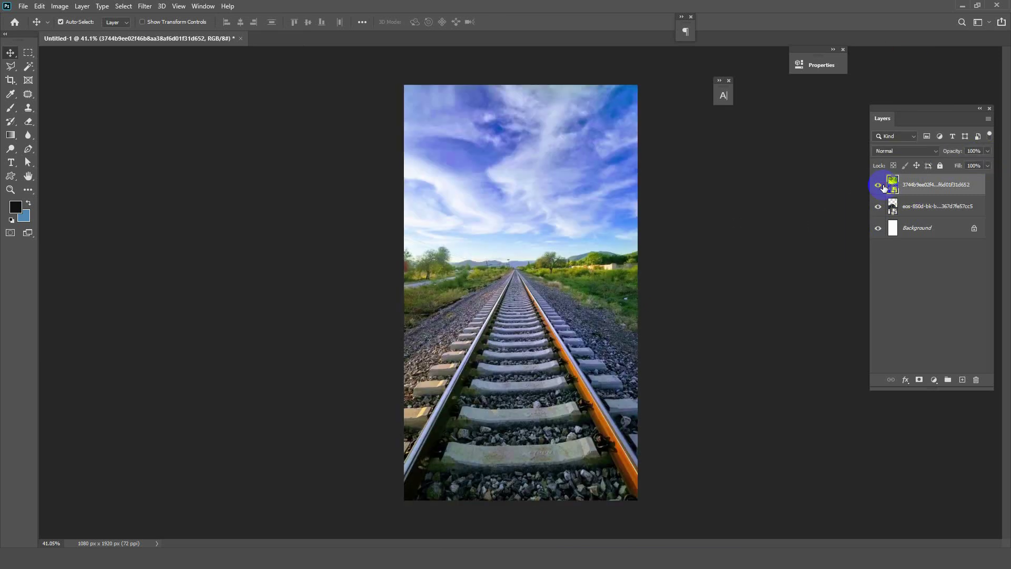
- Hide the railway layer again and zoom and pan to frame the camera lens
{"action": "left_click", "coordinate": [878, 184]}
{"action": "scroll", "coordinate": [521, 300], "scroll_direction": "up", "scroll_amount": 5}
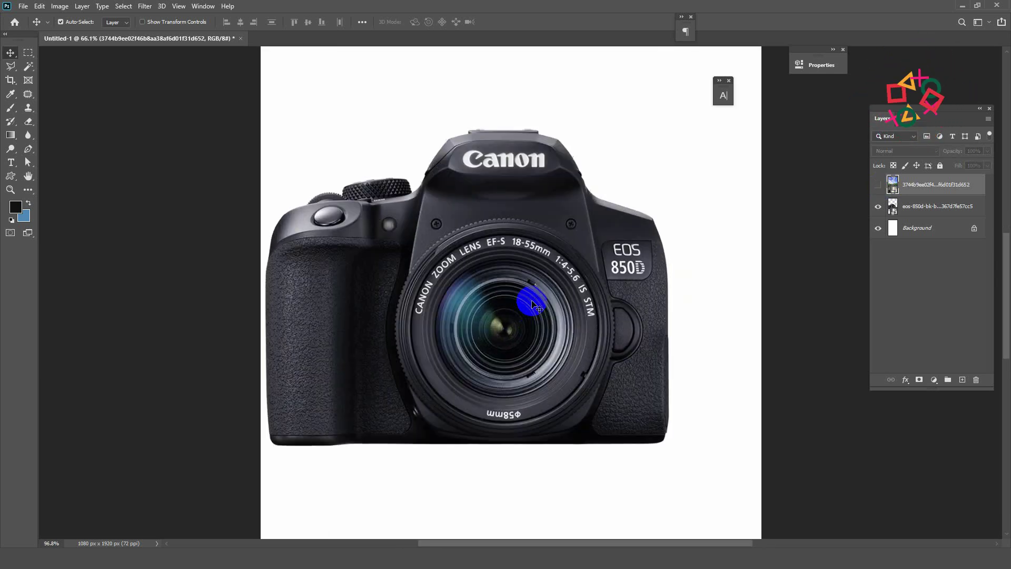
{"action": "scroll", "coordinate": [515, 278], "scroll_direction": "down", "scroll_amount": 5}
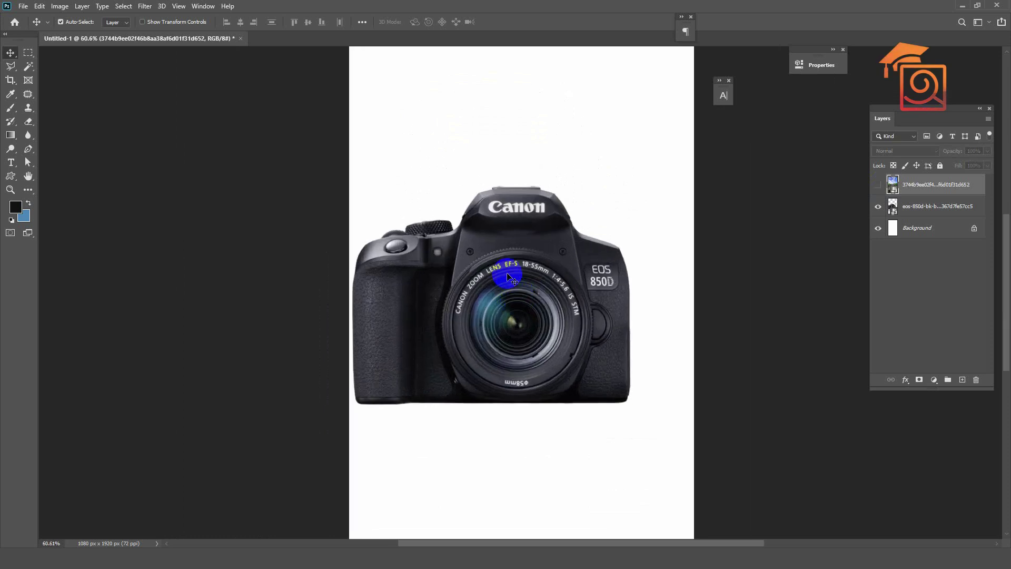
{"action": "scroll", "coordinate": [521, 298], "scroll_direction": "up", "scroll_amount": 5}
{"action": "left_click_drag", "start_coordinate": [560, 294], "coordinate": [537, 237]}
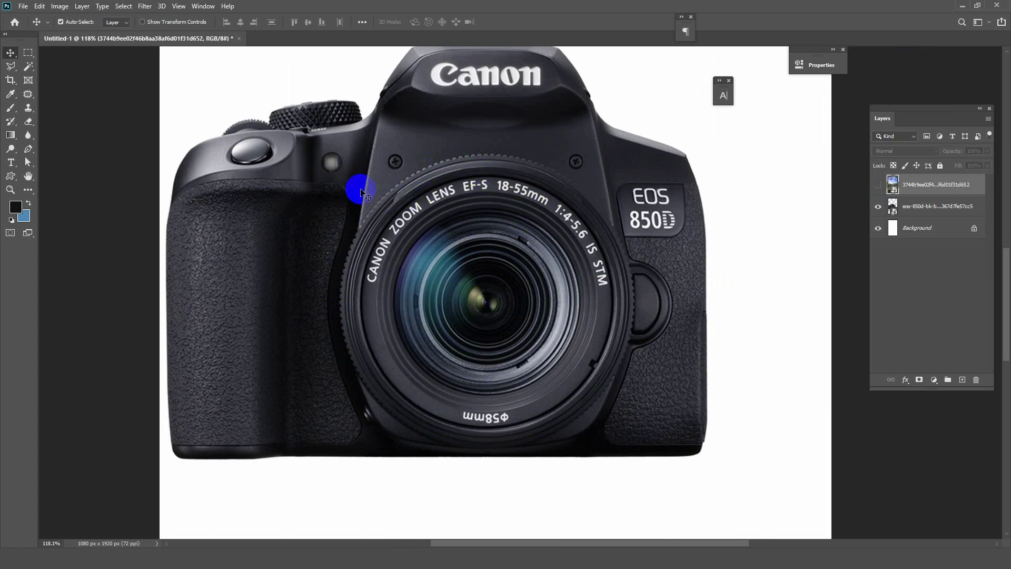
{"action": "right_click", "coordinate": [23, 52]}
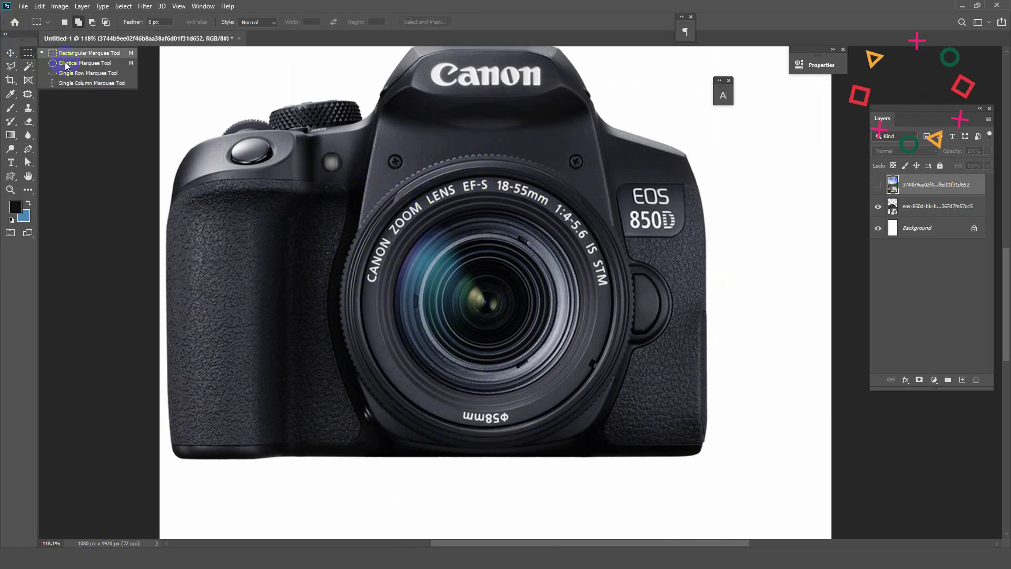
- Fit a circular Elliptical Marquee selection around the camera lens
{"action": "left_click", "coordinate": [65, 62]}
{"action": "scroll", "coordinate": [444, 219], "scroll_direction": "down", "scroll_amount": 1}
{"action": "mouse_move", "coordinate": [593, 390]}
{"action": "left_mouse_down"}
{"action": "mouse_move", "coordinate": [584, 405]}
{"action": "mouse_move", "coordinate": [588, 390]}
{"action": "mouse_move", "coordinate": [599, 391]}
{"action": "left_mouse_up"}
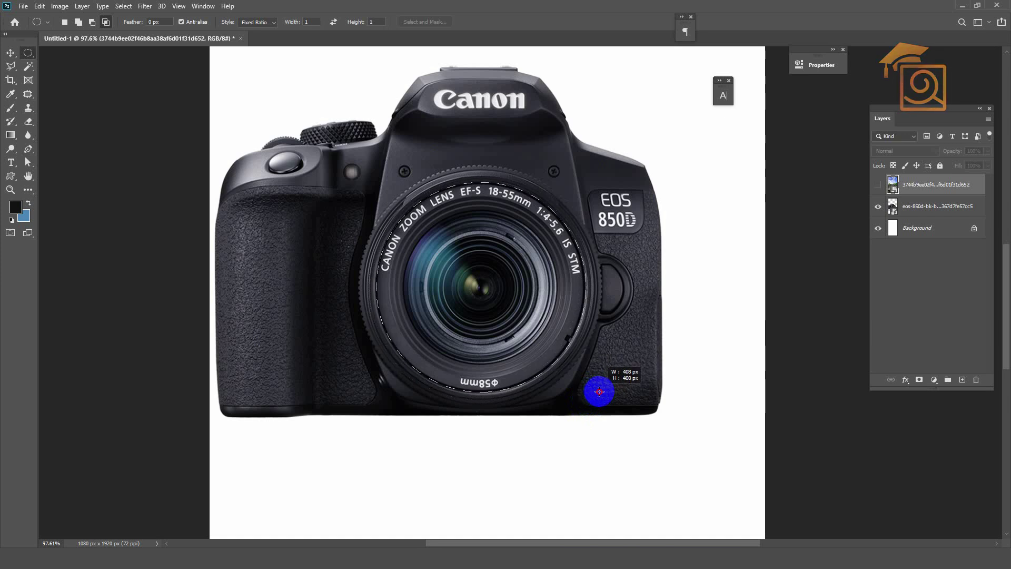
{"action": "left_click_drag", "start_coordinate": [598, 391], "coordinate": [596, 394]}
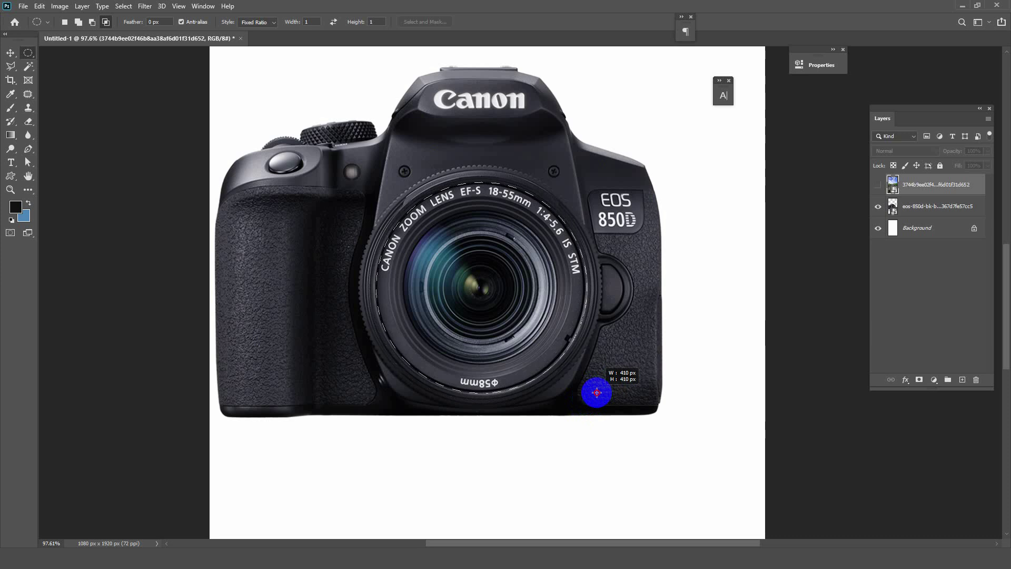
{"action": "left_click_drag", "start_coordinate": [593, 393], "coordinate": [588, 390]}
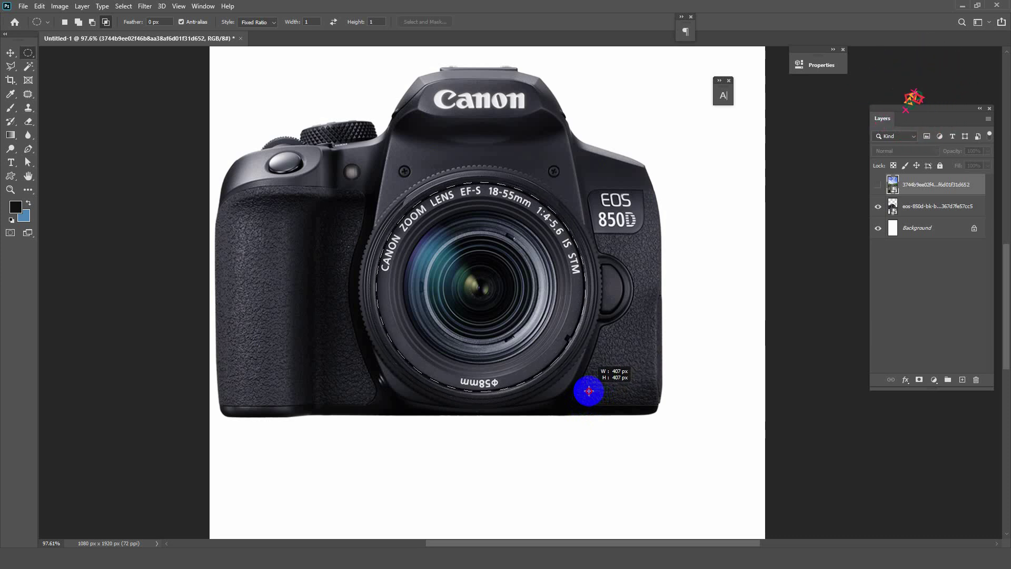
{"action": "left_click_drag", "start_coordinate": [591, 391], "coordinate": [590, 390]}
{"action": "key", "text": "ctrl+minus"}
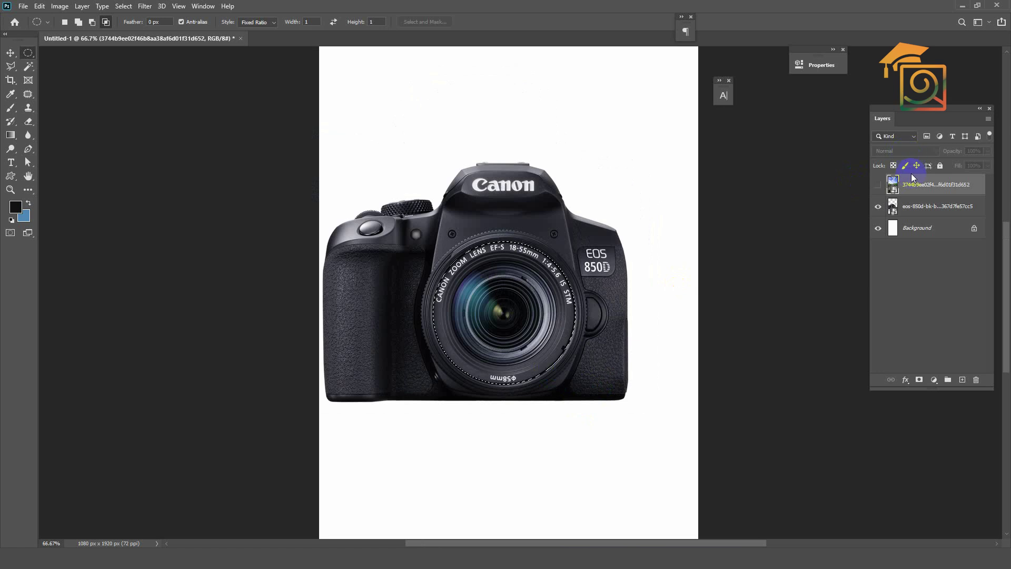
- Copy the lens from the camera layer onto Layer 1, test moving it, then undo
{"action": "left_click", "coordinate": [912, 213]}
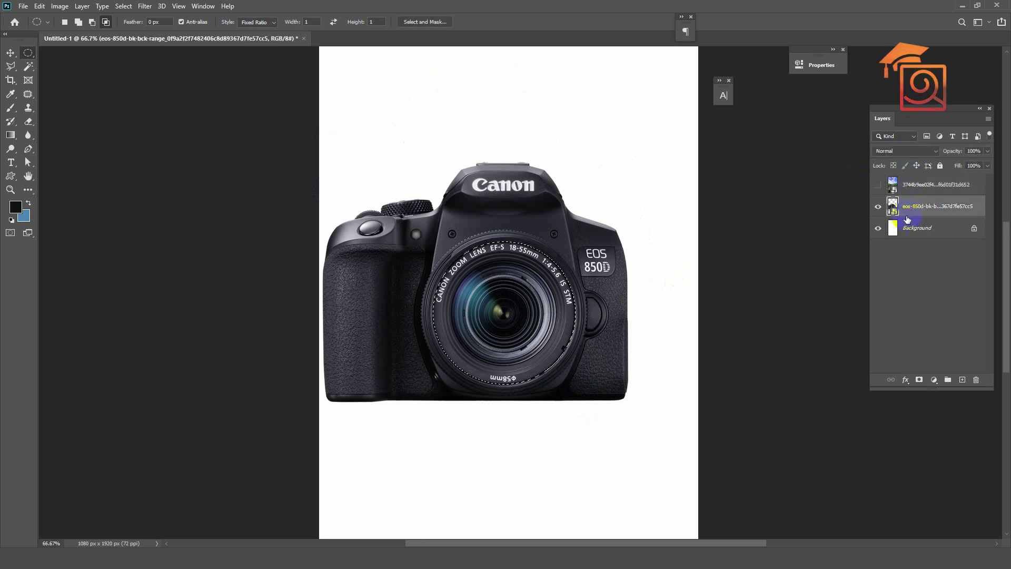
{"action": "key", "text": "ctrl+j"}
{"action": "left_click", "coordinate": [10, 52]}
{"action": "left_click_drag", "start_coordinate": [580, 316], "coordinate": [679, 179]}
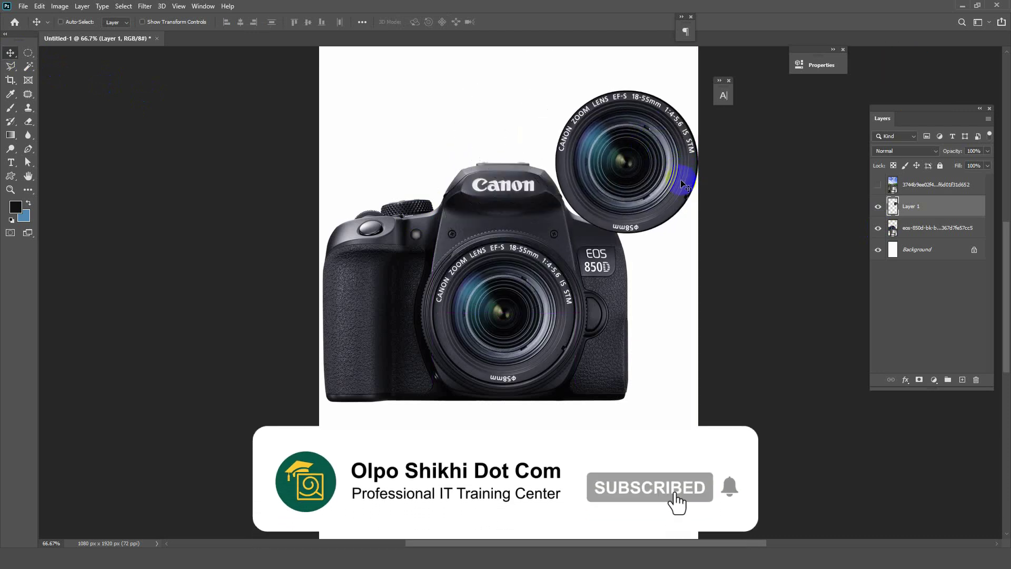
{"action": "key", "text": "ctrl+z"}
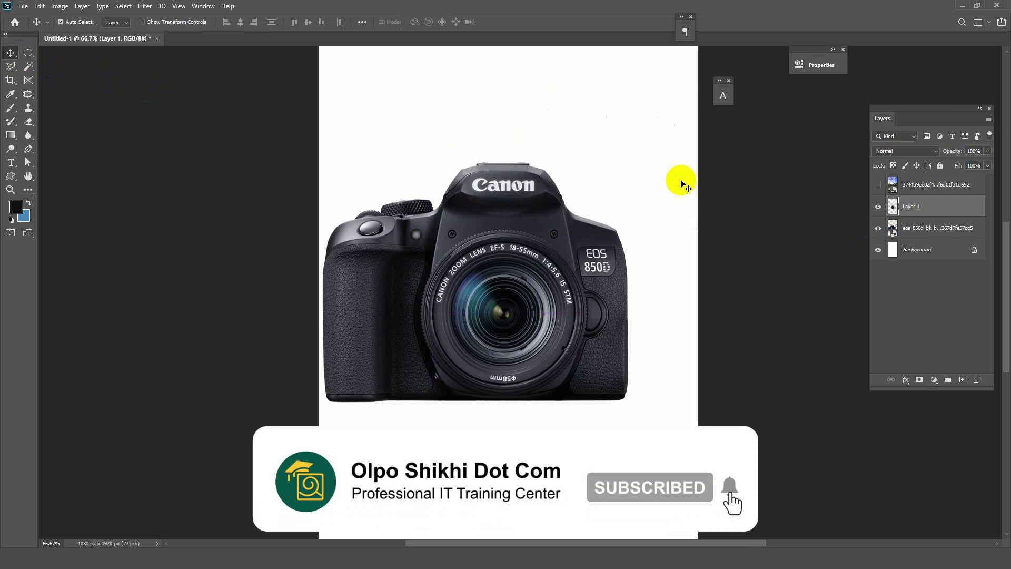
- Select the railway photo layer and make it visible
{"action": "left_click", "coordinate": [891, 200]}
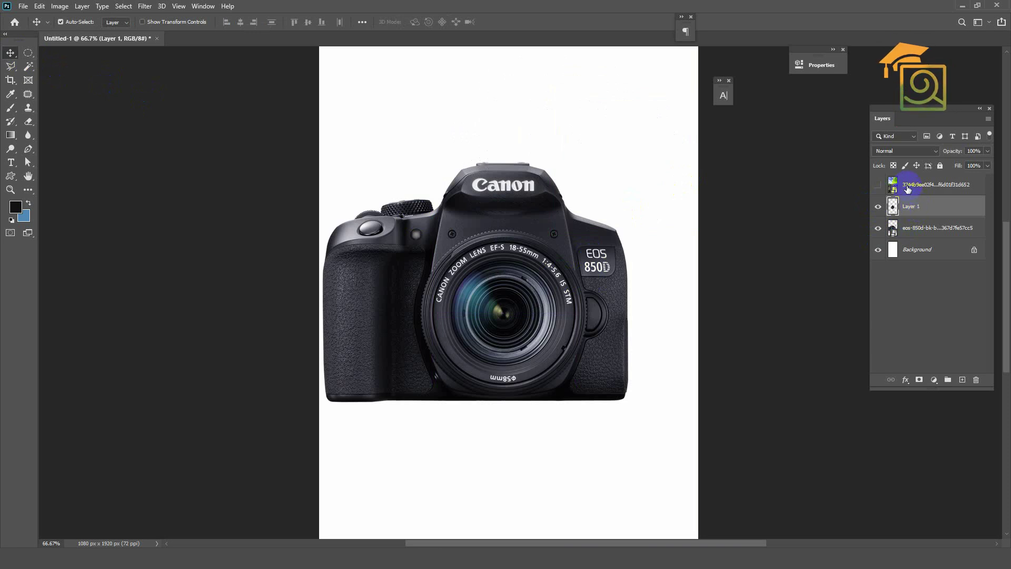
{"action": "left_click", "coordinate": [906, 185]}
{"action": "left_click", "coordinate": [877, 184]}
{"action": "scroll", "coordinate": [492, 229], "scroll_direction": "down", "scroll_amount": 2}
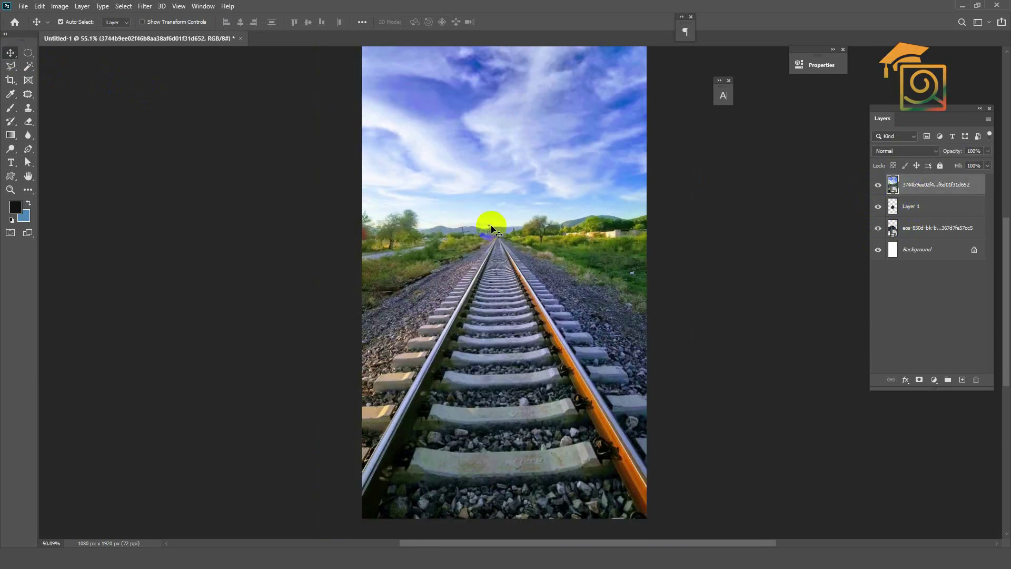
{"action": "scroll", "coordinate": [492, 230], "scroll_direction": "down", "scroll_amount": 2}
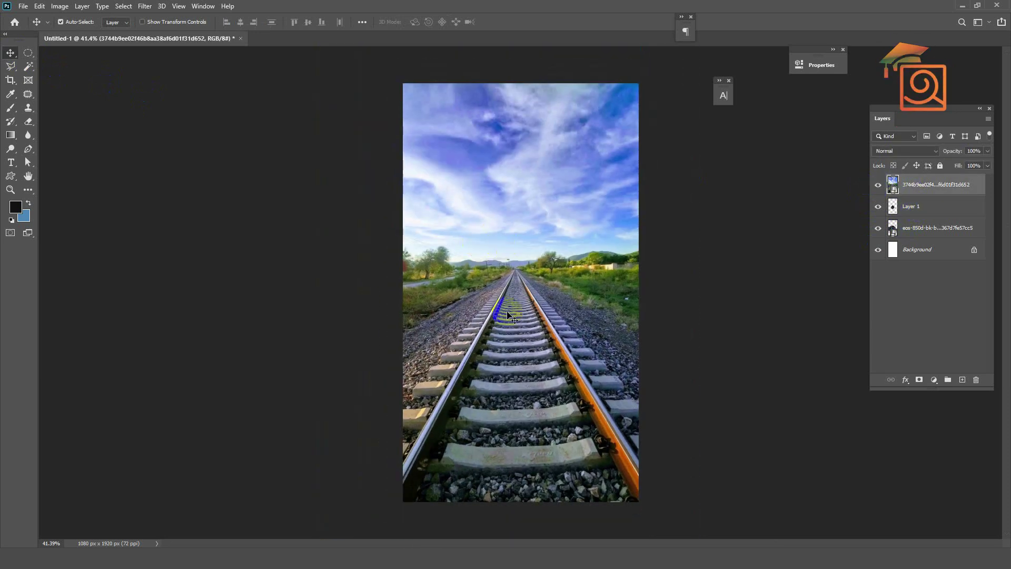
- Outline the converging rails with the Polygonal Lasso tool
{"action": "left_click", "coordinate": [11, 67]}
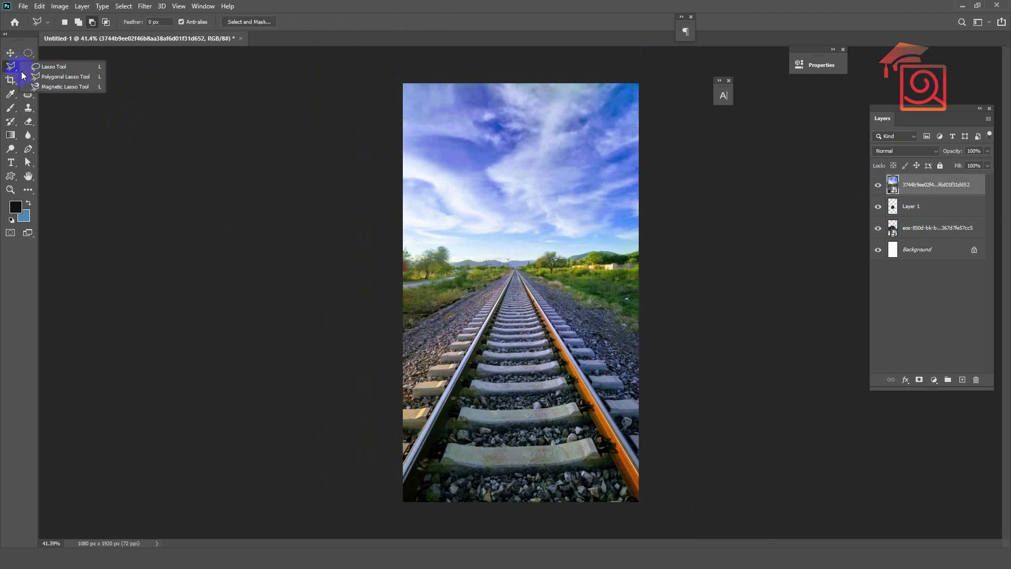
{"action": "left_click", "coordinate": [40, 77]}
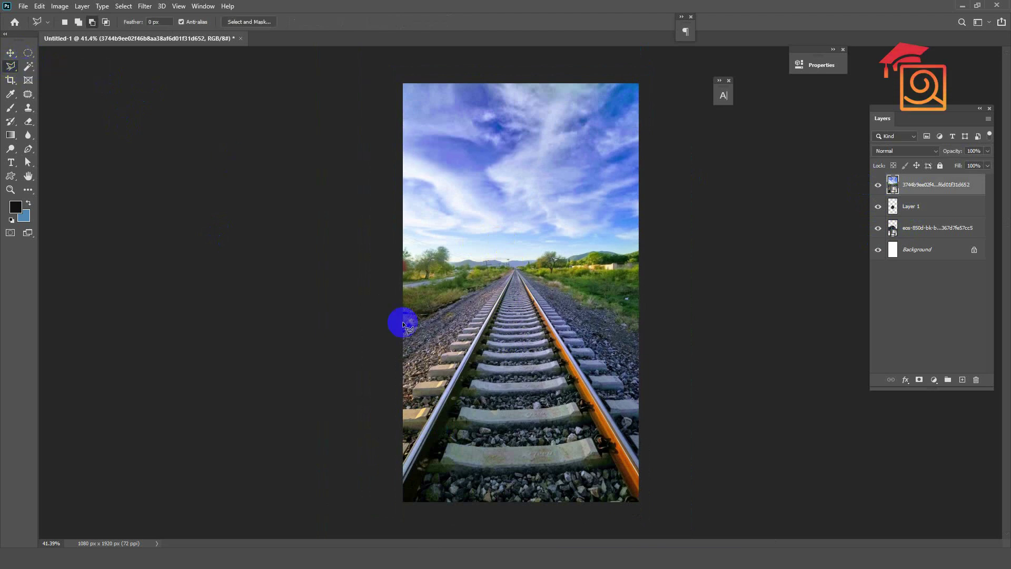
{"action": "left_click", "coordinate": [403, 467]}
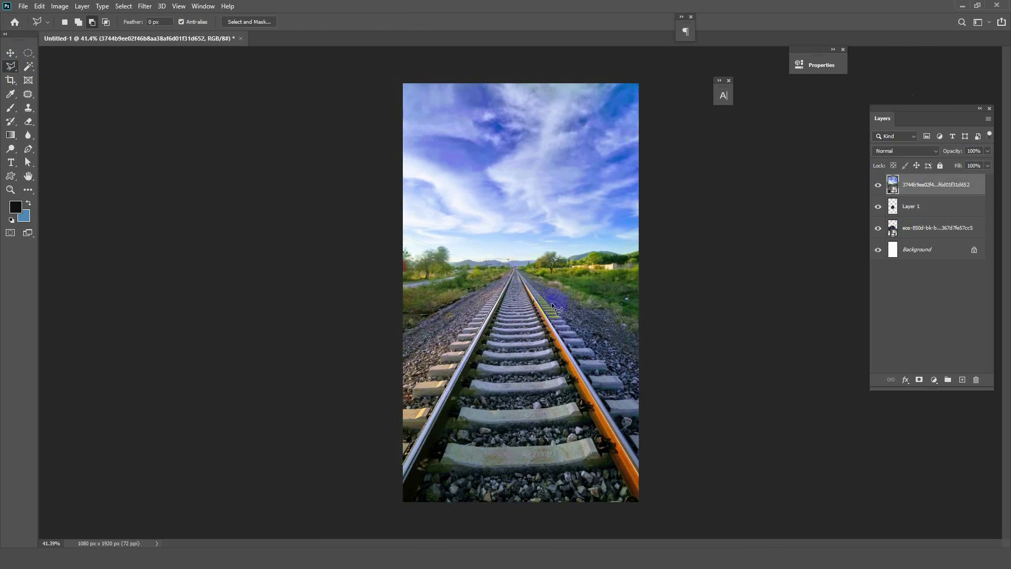
{"action": "left_click", "coordinate": [611, 406]}
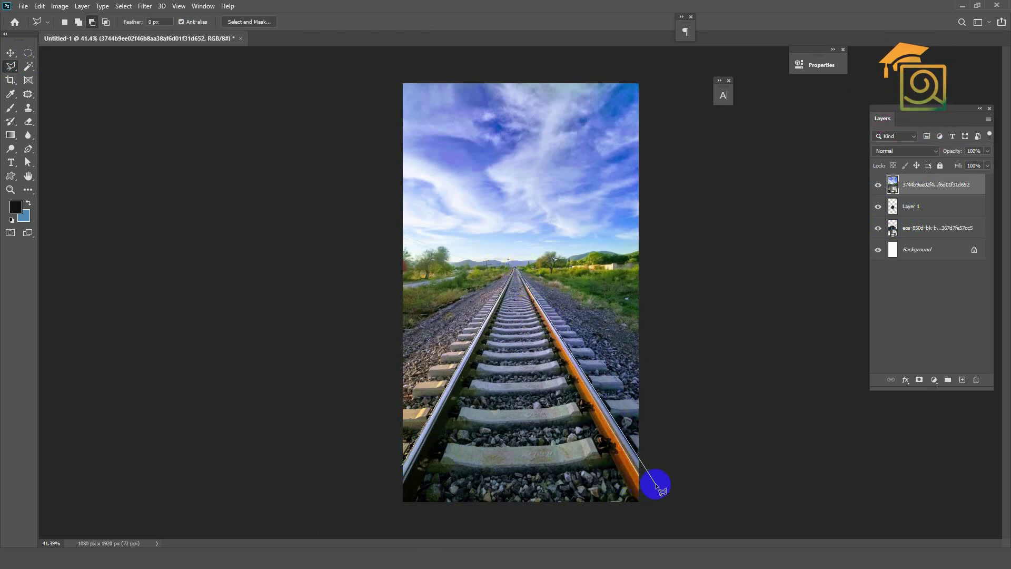
{"action": "left_click", "coordinate": [655, 482]}
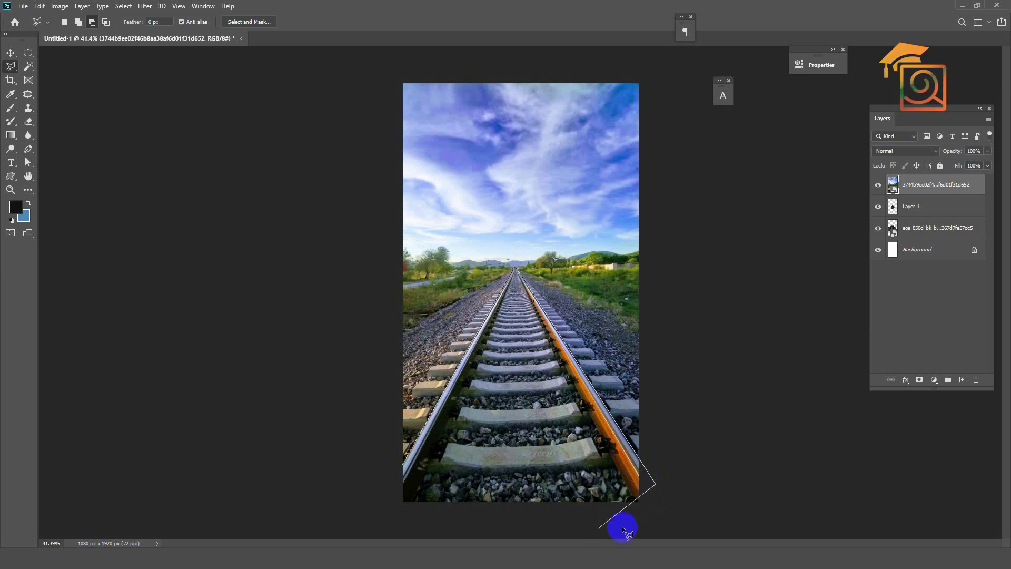
{"action": "left_click", "coordinate": [322, 524]}
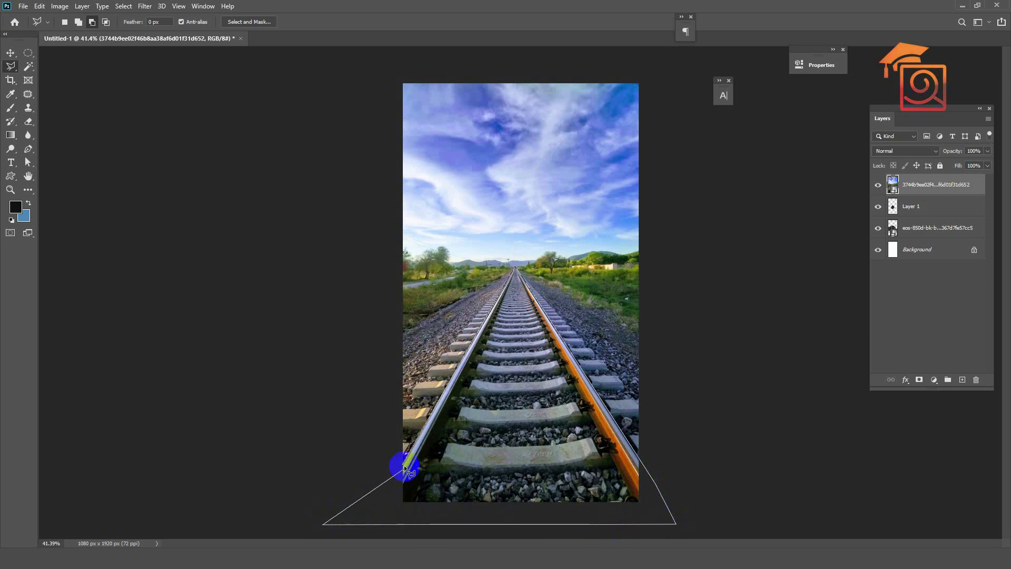
{"action": "left_click", "coordinate": [404, 467]}
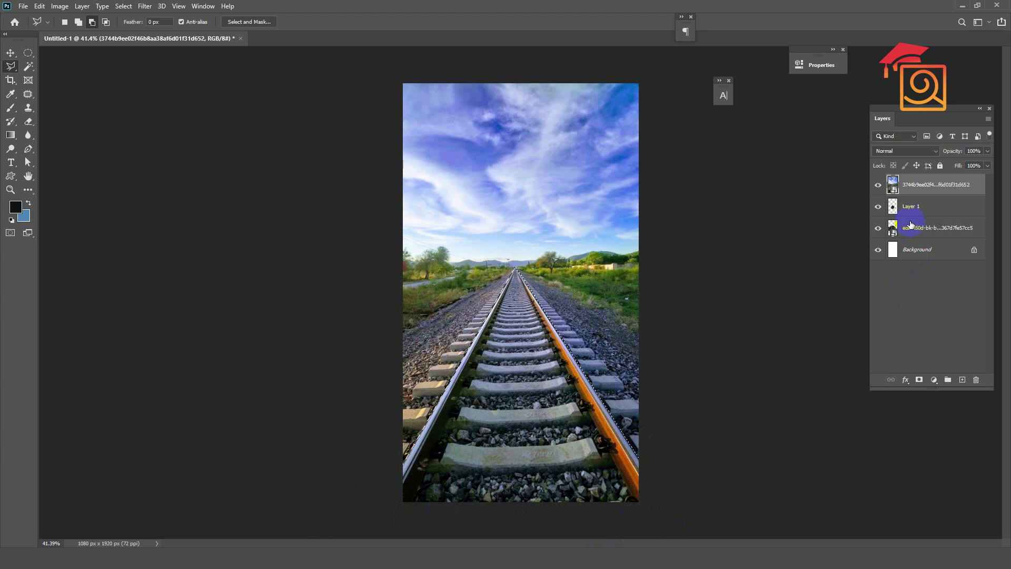
- Copy the rails to a new hidden Layer 2, keep Layer 1 visible, and select the railway layer
{"action": "key", "text": "ctrl+j"}
{"action": "left_click", "coordinate": [877, 187]}
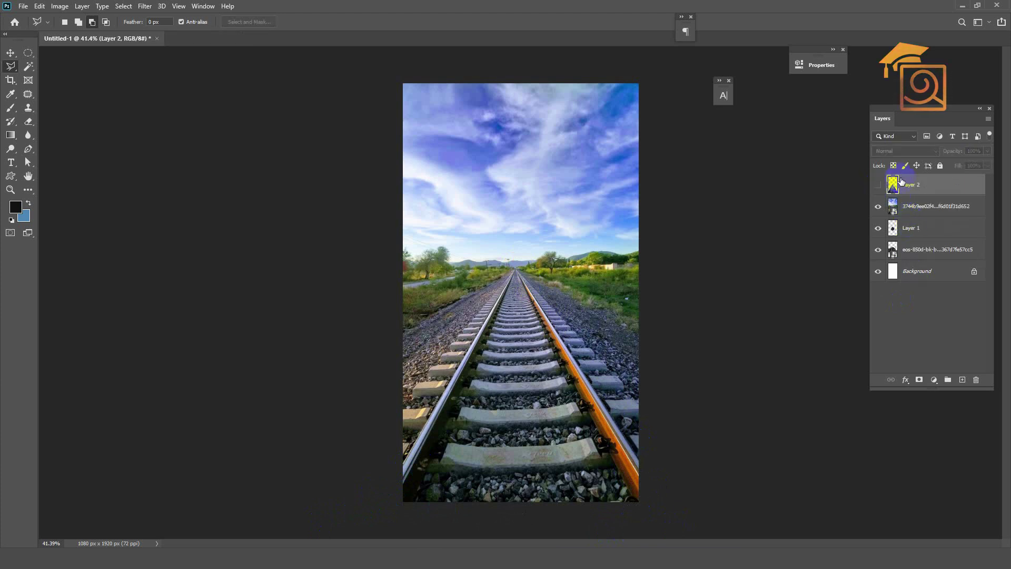
{"action": "left_click", "coordinate": [10, 52]}
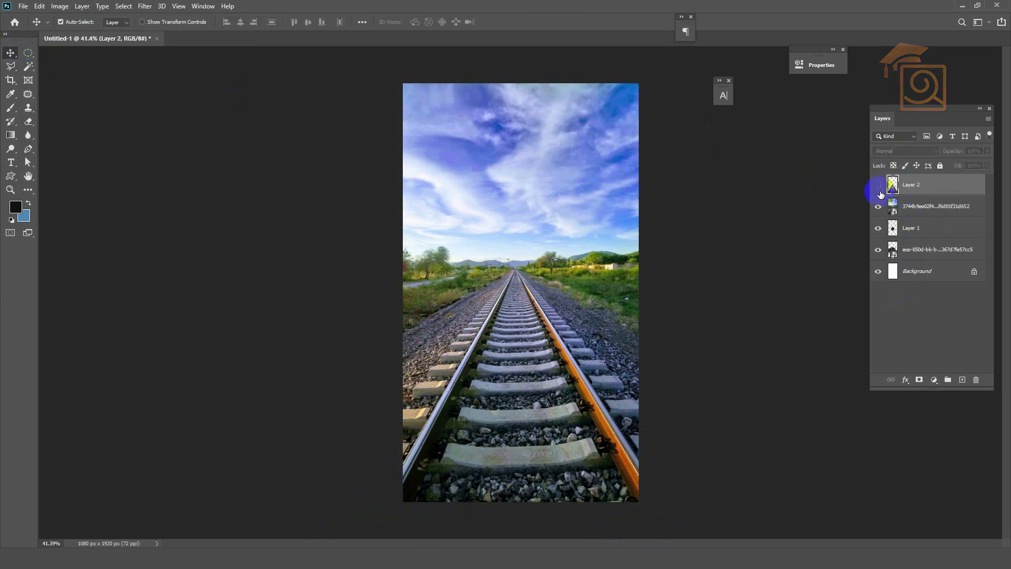
{"action": "left_click", "coordinate": [913, 231]}
{"action": "left_click", "coordinate": [877, 230]}
{"action": "left_click", "coordinate": [916, 208]}
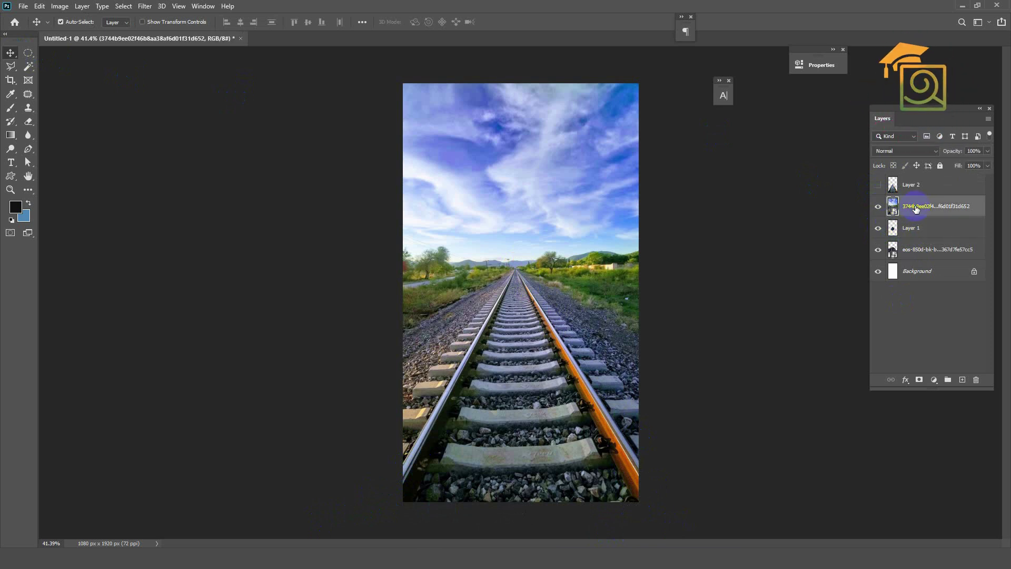
{"action": "right_click", "coordinate": [915, 208]}
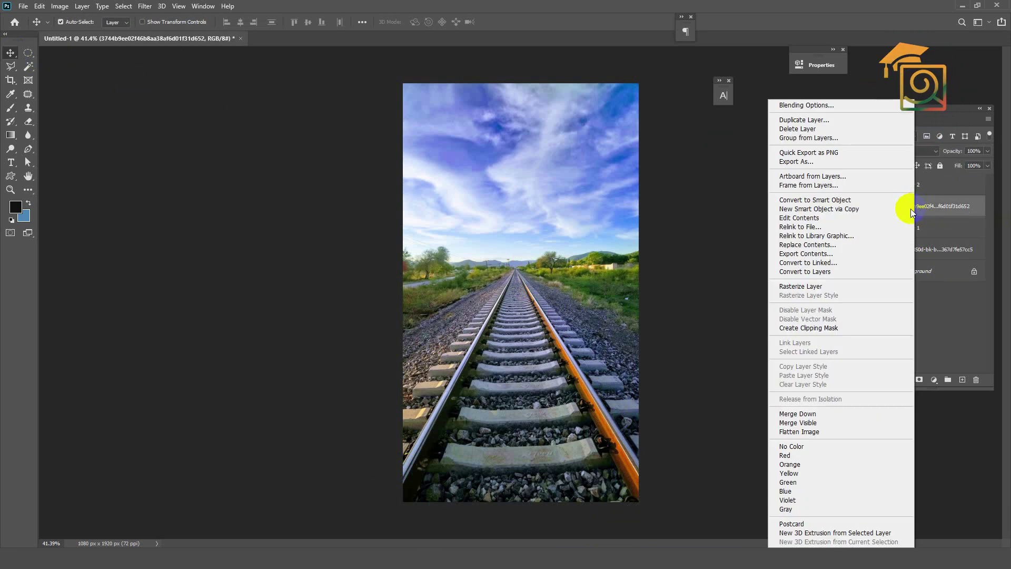
- Clip the railway photo into the lens copy, reposition the track inside it, and select Layer 2
{"action": "left_click", "coordinate": [804, 327]}
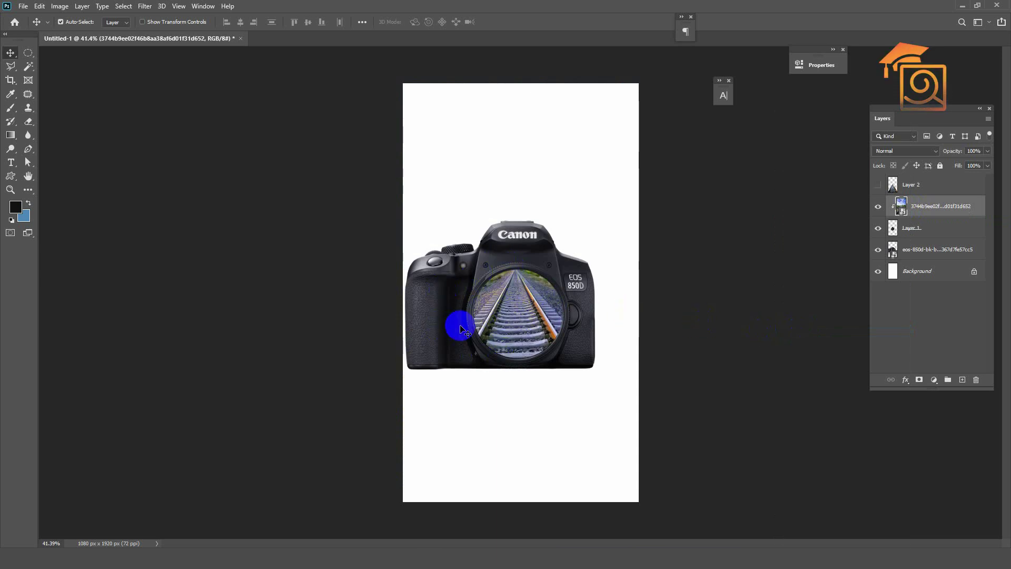
{"action": "left_click_drag", "start_coordinate": [512, 327], "coordinate": [542, 204]}
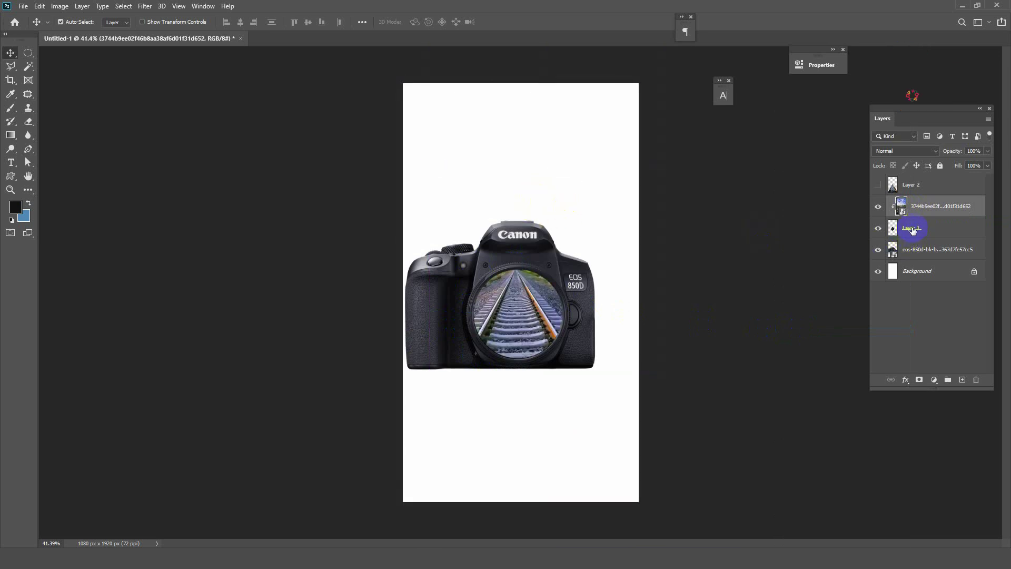
{"action": "left_click", "coordinate": [891, 227]}
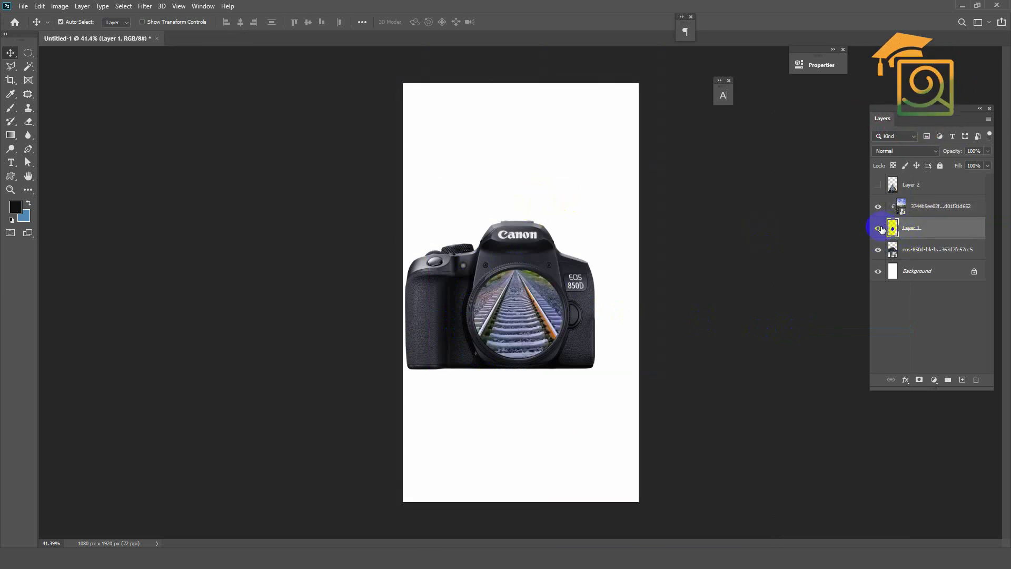
{"action": "left_click", "coordinate": [913, 186]}
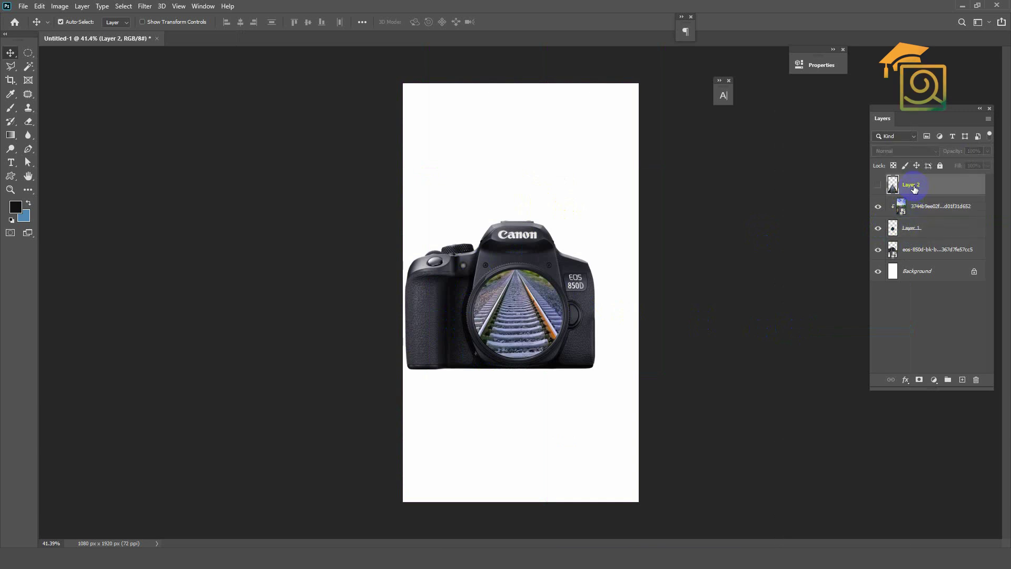
- Reveal the rails layer and draw an elliptical selection across the camera
{"action": "left_click", "coordinate": [877, 185]}
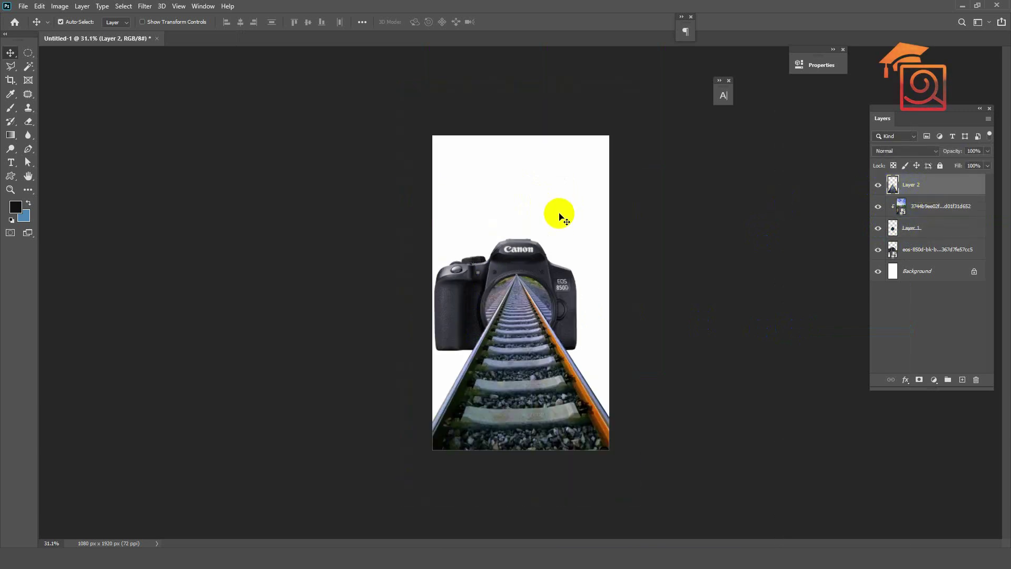
{"action": "scroll", "coordinate": [531, 331], "scroll_direction": "up", "scroll_amount": 2}
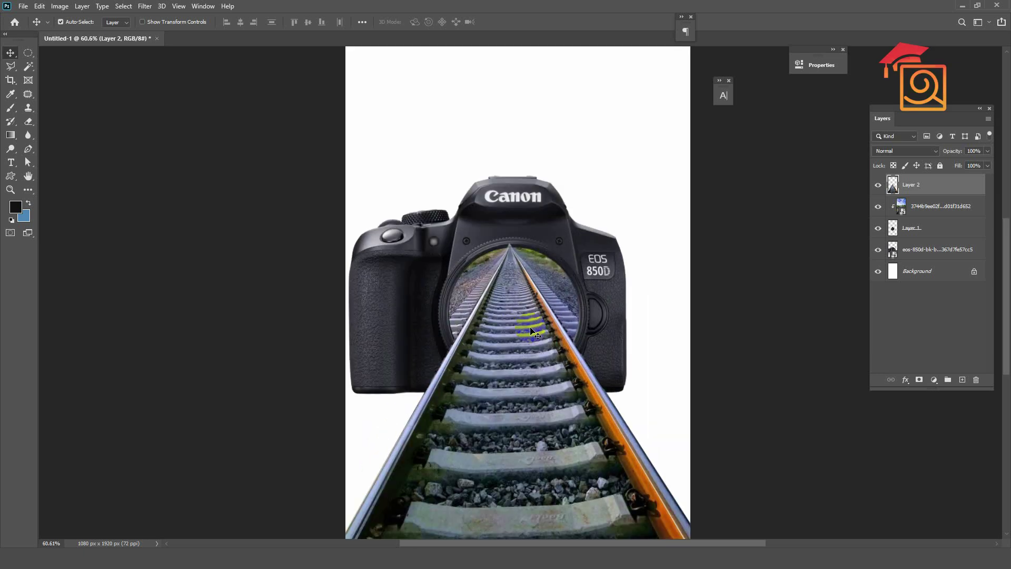
{"action": "scroll", "coordinate": [532, 331], "scroll_direction": "down", "scroll_amount": 1}
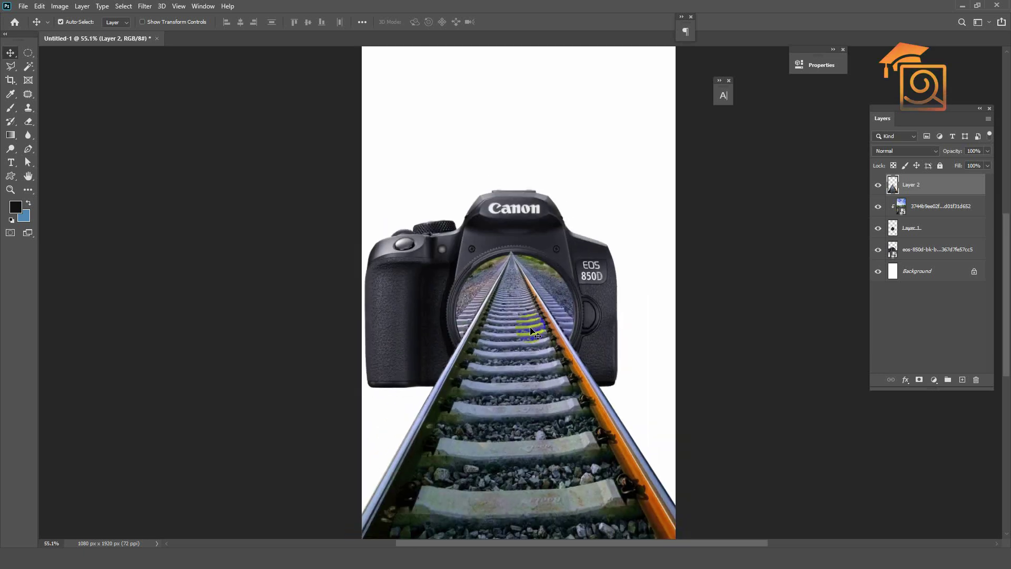
{"action": "left_click", "coordinate": [28, 53]}
{"action": "mouse_move", "coordinate": [524, 233]}
{"action": "left_mouse_down"}
{"action": "mouse_move", "coordinate": [575, 262]}
{"action": "mouse_move", "coordinate": [640, 260]}
{"action": "left_mouse_up"}
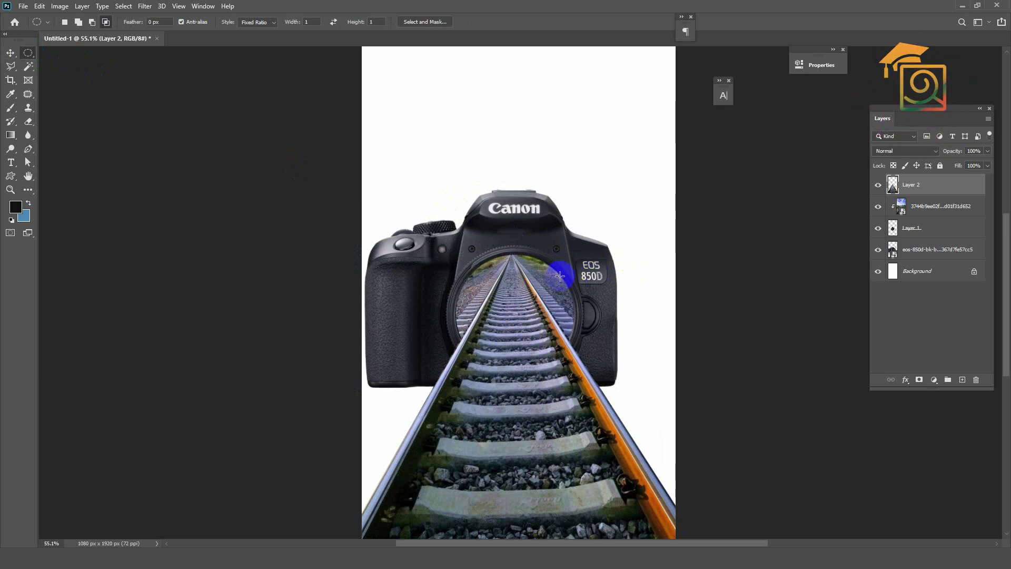
- Switch from Photoshop to the cl photo folder in File Explorer
{"action": "scroll", "coordinate": [485, 242], "scroll_direction": "down", "scroll_amount": 1}
{"action": "left_click", "coordinate": [11, 52]}
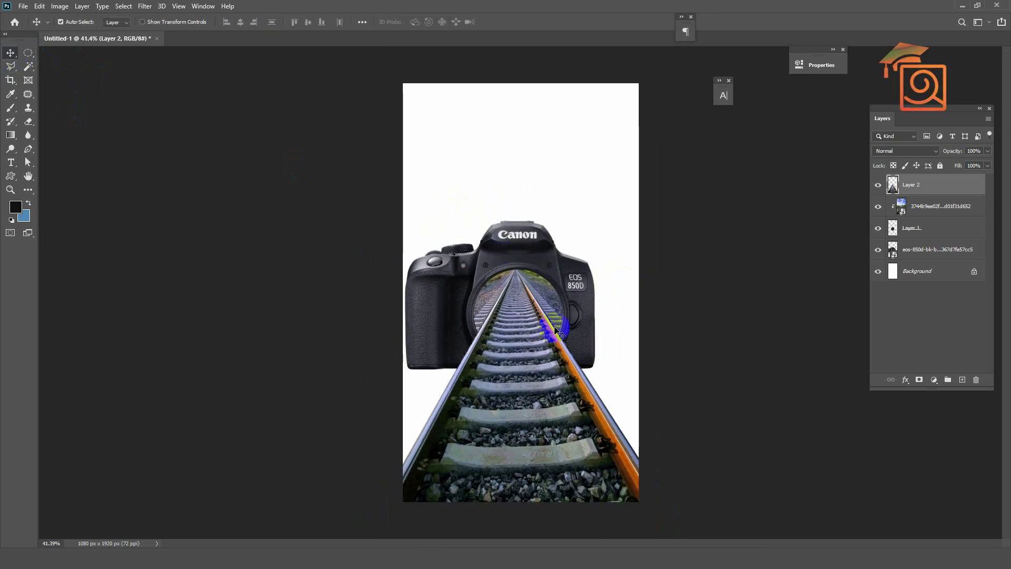
{"action": "scroll", "coordinate": [536, 292], "scroll_direction": "down", "scroll_amount": 1}
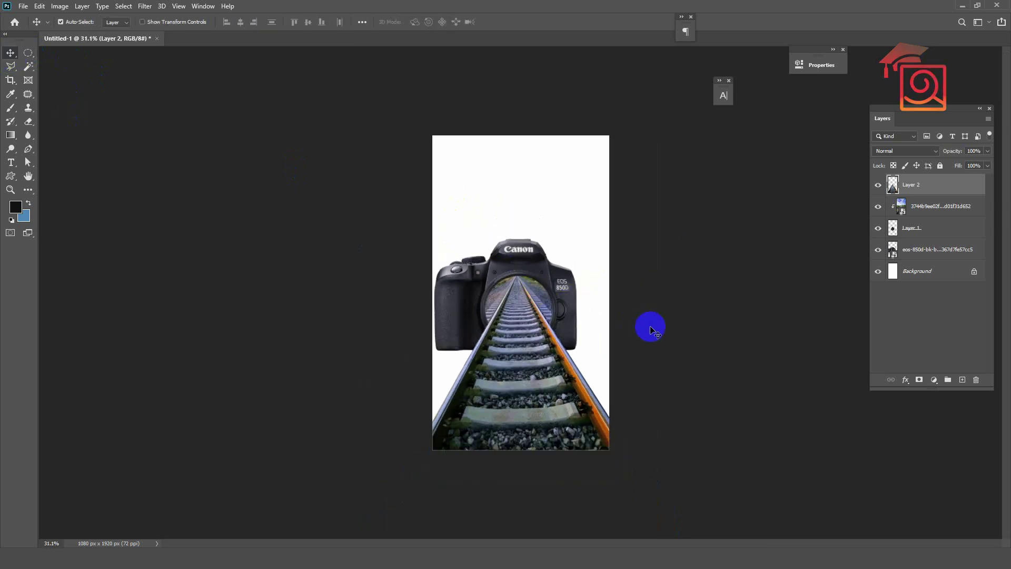
{"action": "scroll", "coordinate": [547, 327], "scroll_direction": "up", "scroll_amount": 1}
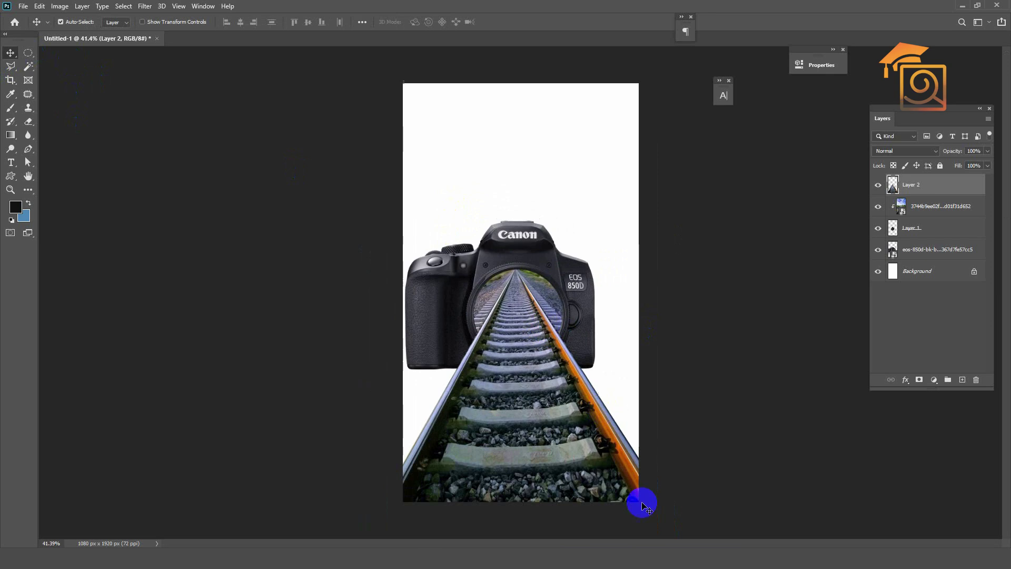
{"action": "key", "text": "alt+Tab"}
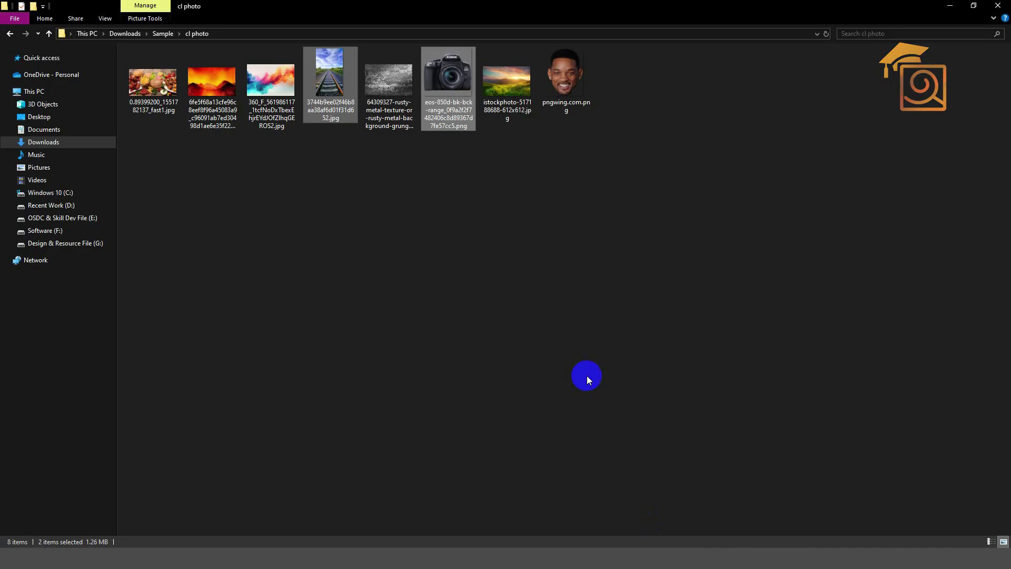
- Open the first image of the Sample subfolder in Photos
{"action": "left_click", "coordinate": [10, 33]}
{"action": "double_click", "coordinate": [209, 80]}
{"action": "double_click", "coordinate": [150, 82]}
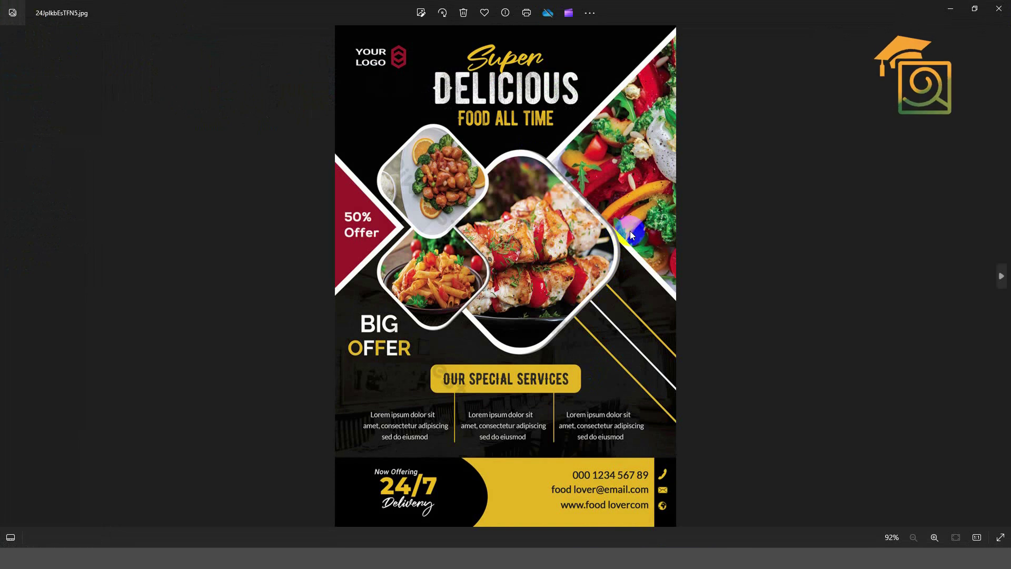
- Page through five sample posters, close Photos, and open maxresdefault.jpg
{"action": "key", "text": "Right"}
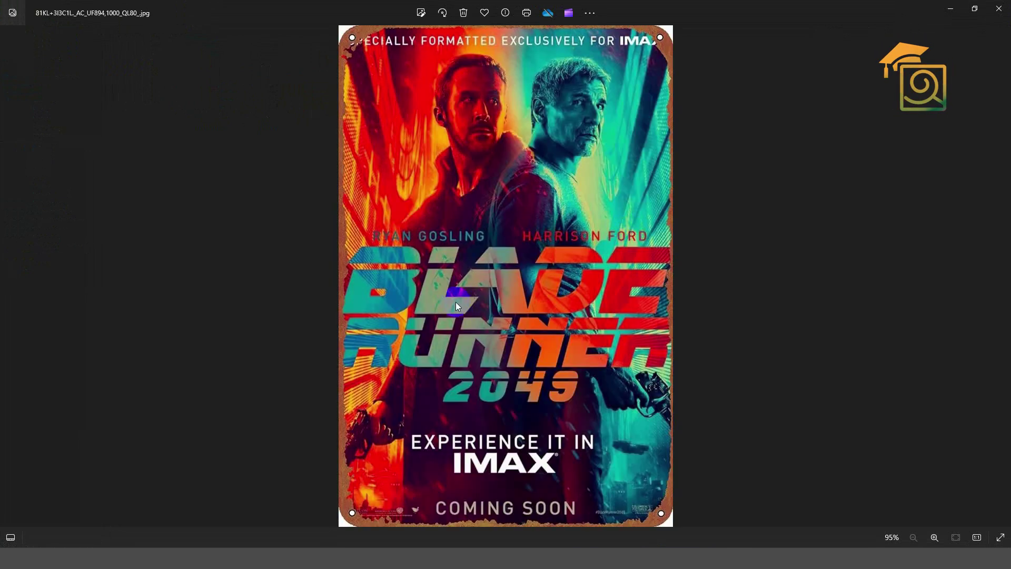
{"action": "key", "text": "Right"}
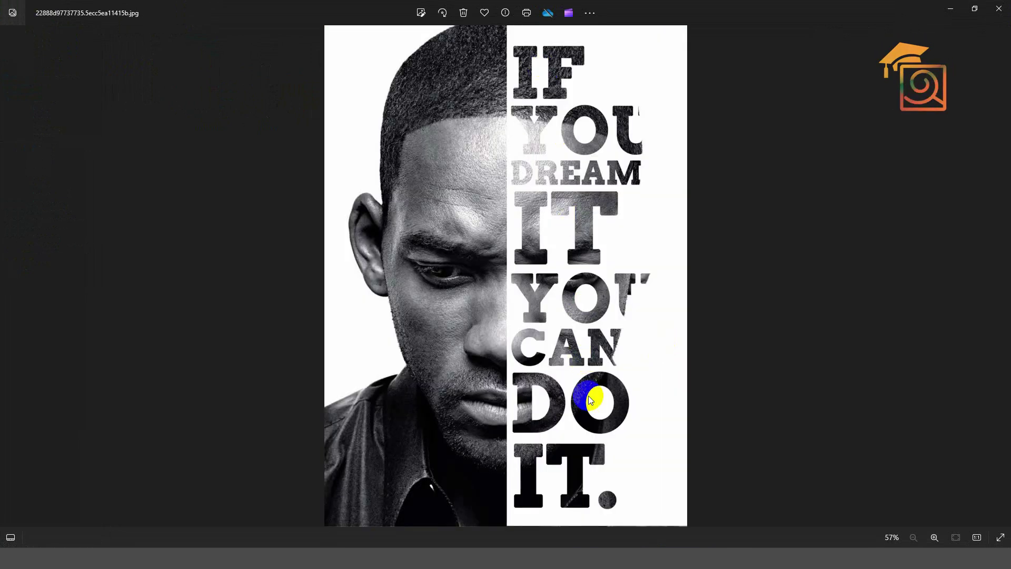
{"action": "key", "text": "Right"}
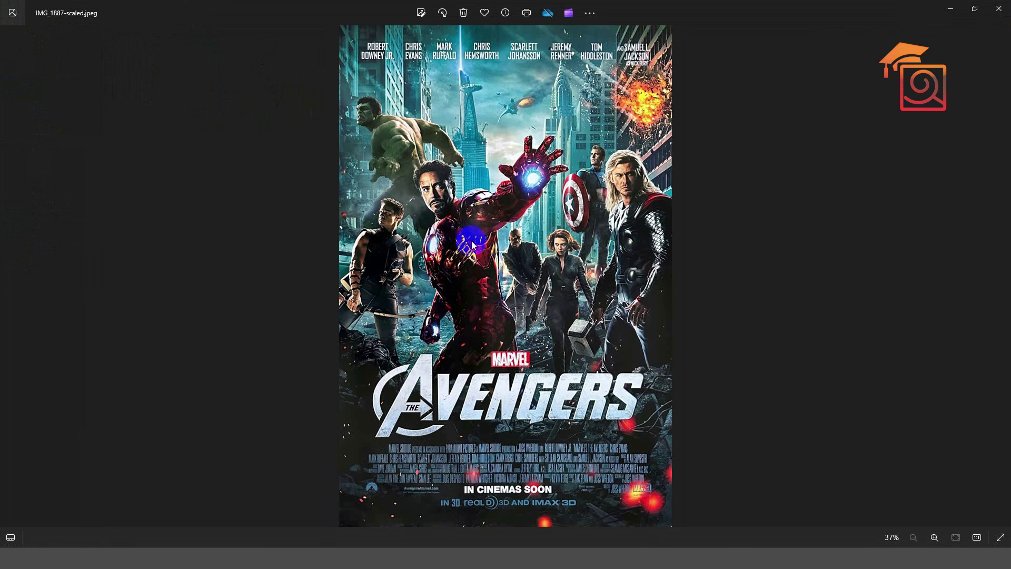
{"action": "key", "text": "Right"}
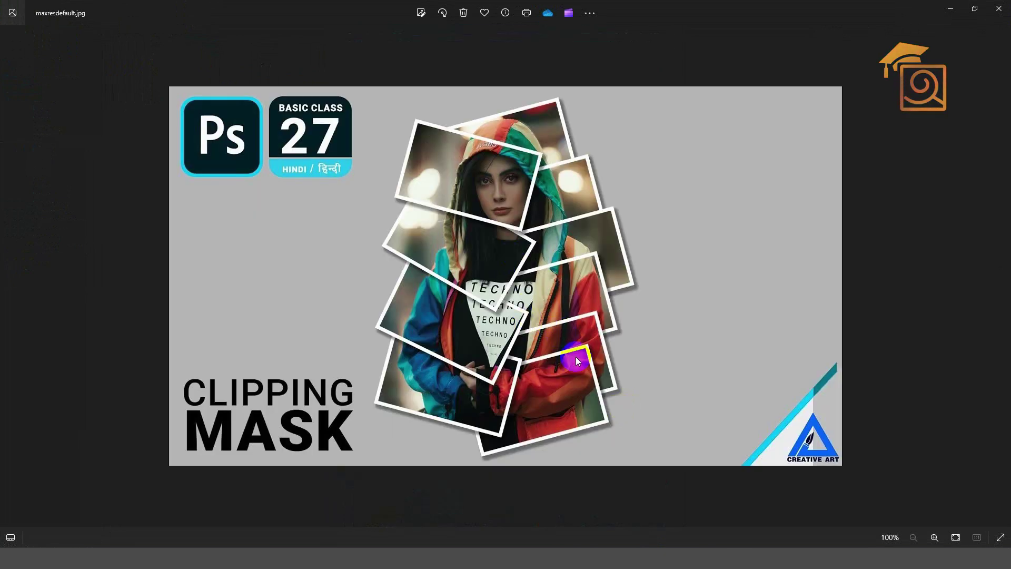
{"action": "key", "text": "Right"}
{"action": "key", "text": "Right"}
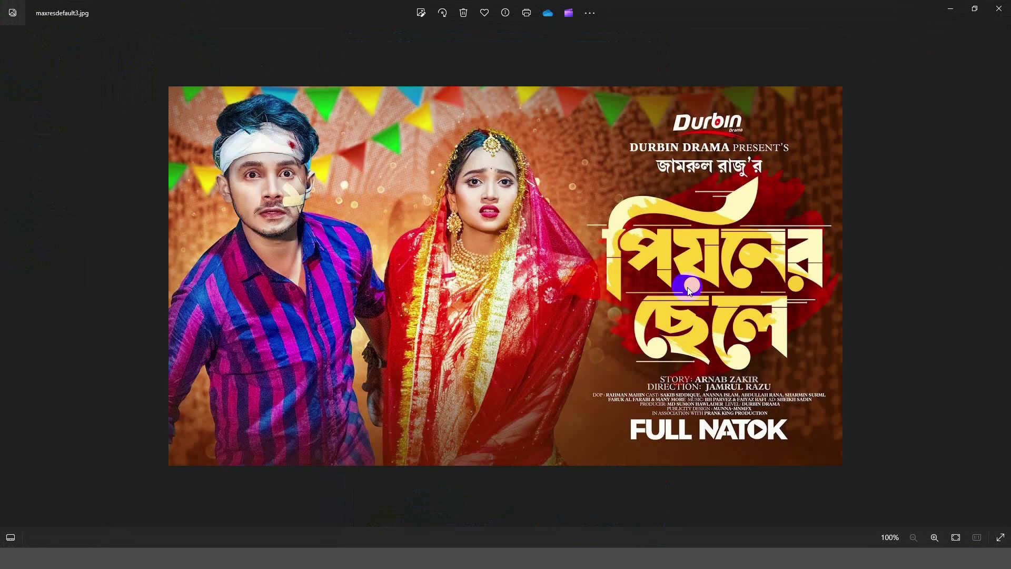
{"action": "left_click", "coordinate": [998, 8]}
{"action": "double_click", "coordinate": [396, 87]}
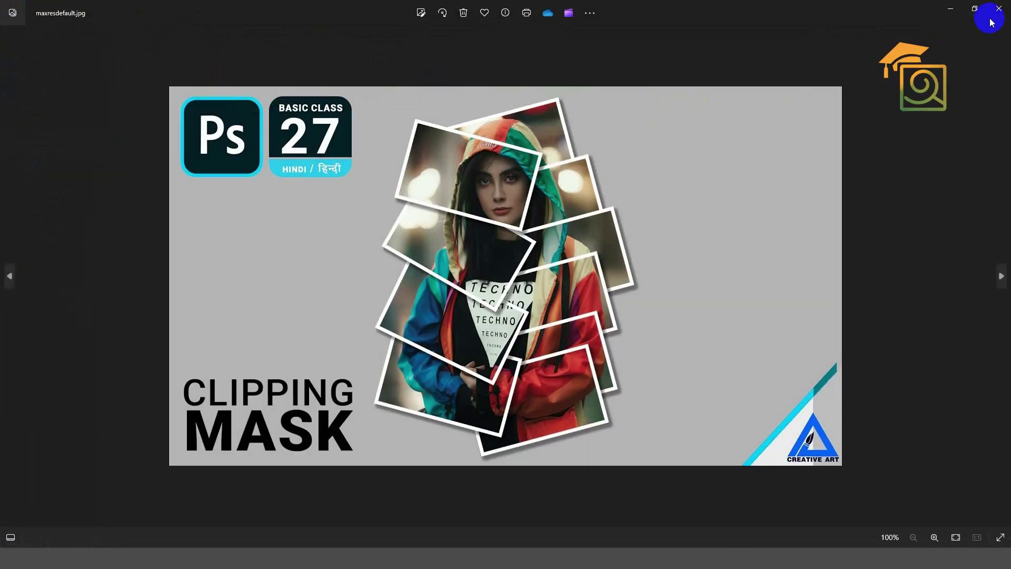
- Drag pngwing.com.png from the cl photo folder onto the Photoshop canvas
{"action": "left_click", "coordinate": [999, 9]}
{"action": "left_click", "coordinate": [9, 33]}
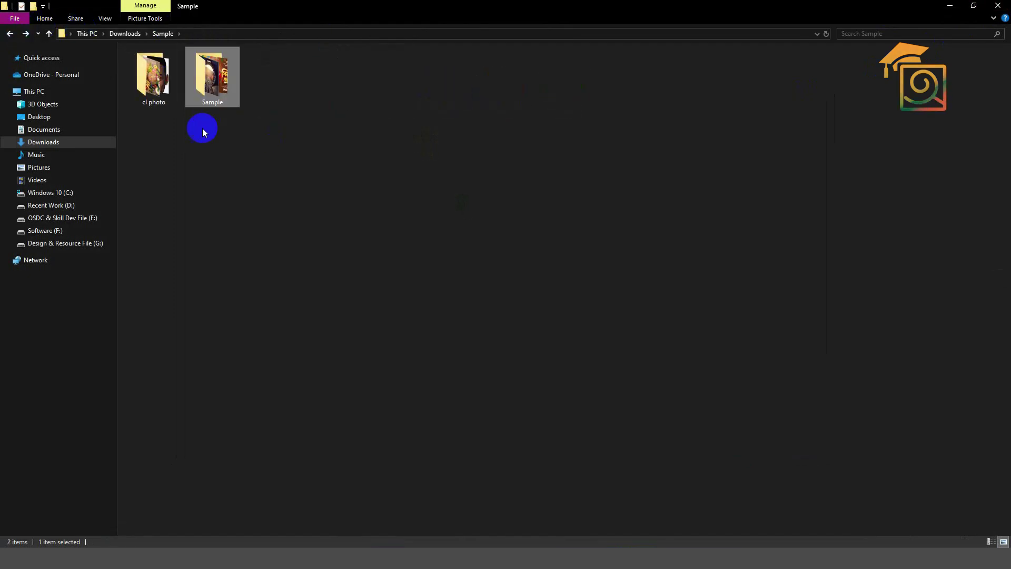
{"action": "double_click", "coordinate": [152, 82]}
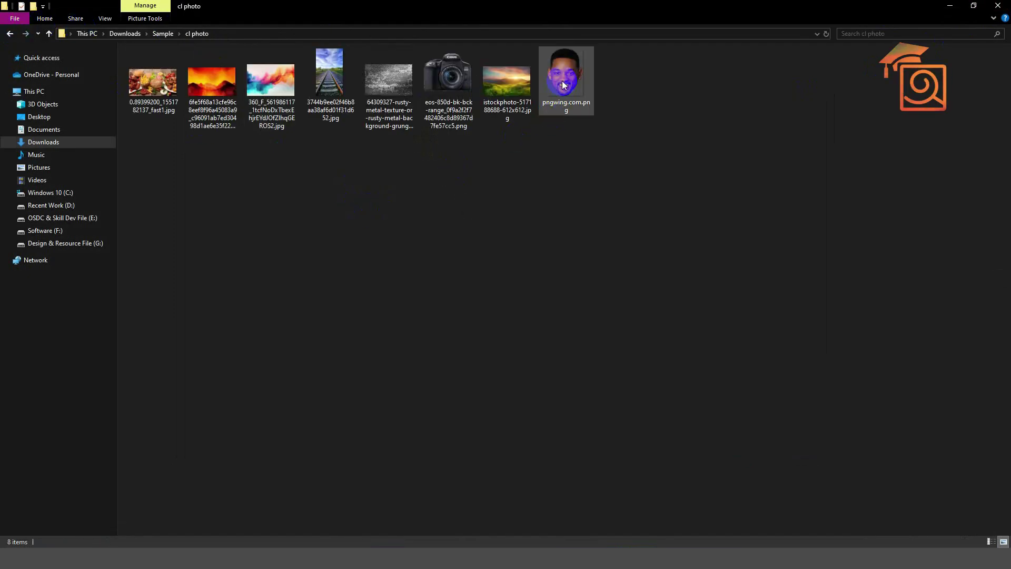
{"action": "left_click_drag", "start_coordinate": [562, 84], "coordinate": [615, 164]}
- Commit the face photo, delete the old rail and camera layers, and move the face up
{"action": "key", "text": "Return"}
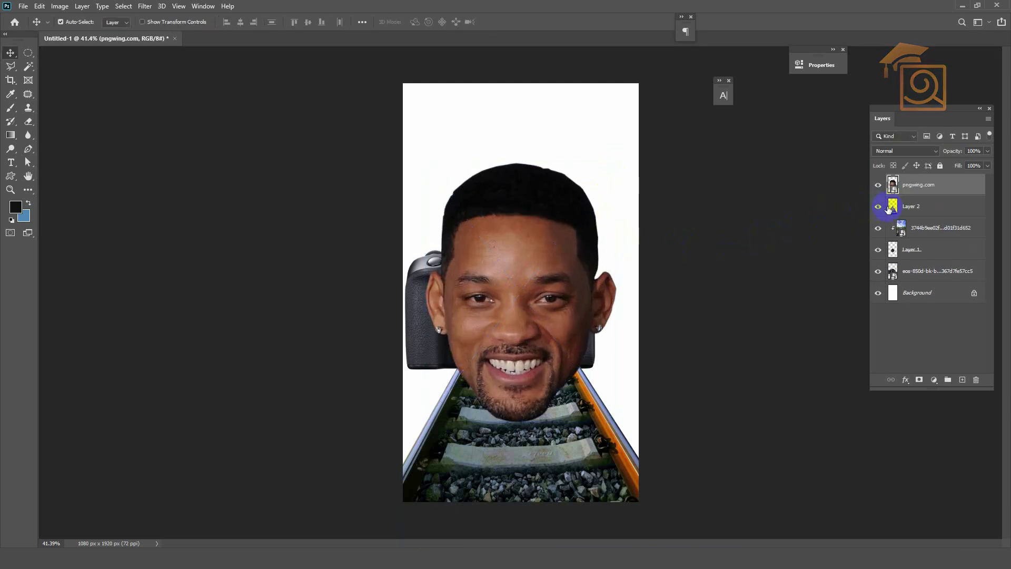
{"action": "left_click", "coordinate": [913, 209]}
{"action": "left_click", "coordinate": [911, 249], "text": "shift"}
{"action": "key", "text": "Delete"}
{"action": "key", "text": "Delete"}
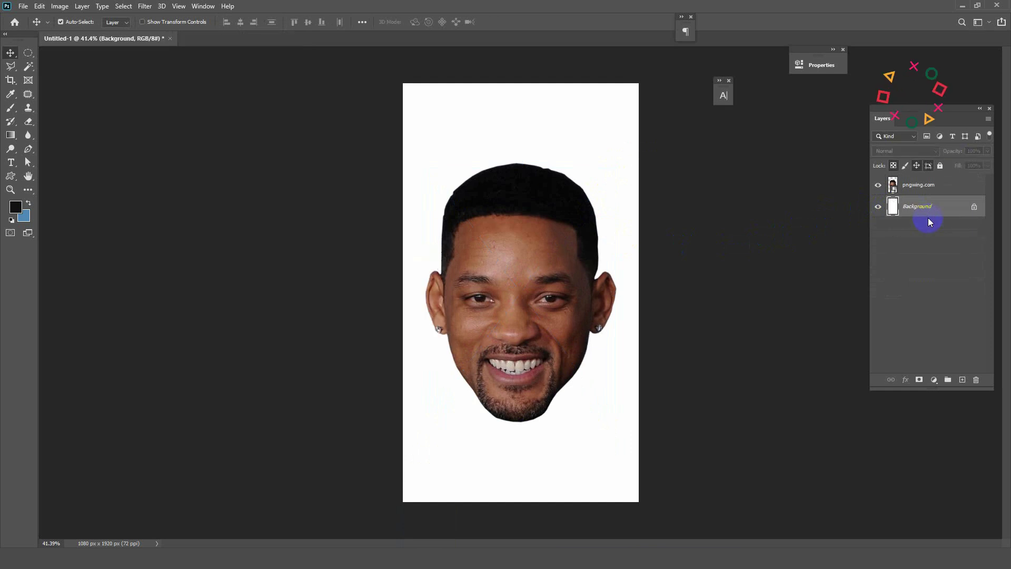
{"action": "left_click_drag", "start_coordinate": [491, 335], "coordinate": [528, 288]}
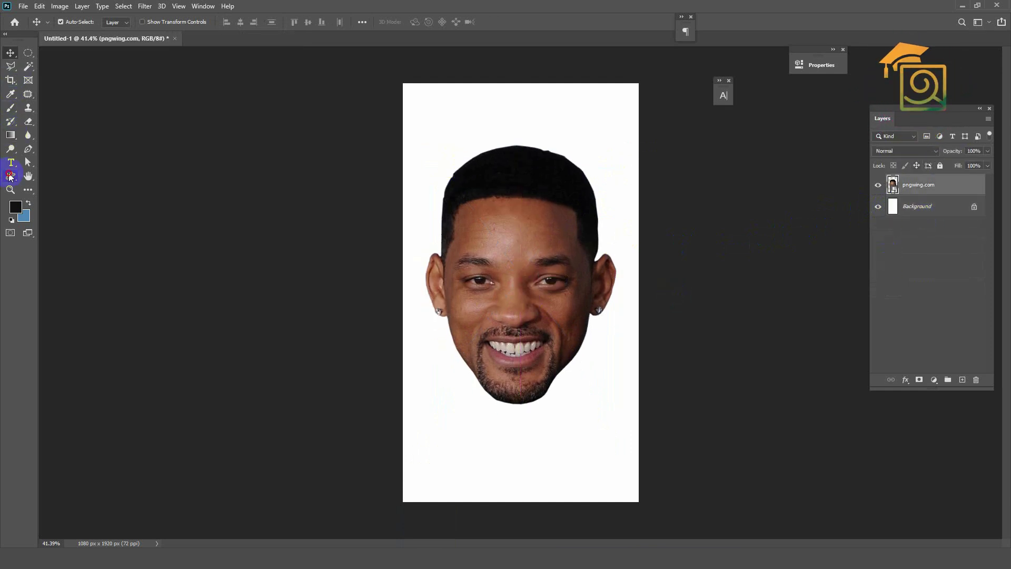
- Draw a rectangle below the chin with black fill and a yellow 10 px stroke
{"action": "right_click", "coordinate": [10, 177]}
{"action": "left_click", "coordinate": [106, 176]}
{"action": "left_click_drag", "start_coordinate": [445, 383], "coordinate": [504, 421]}
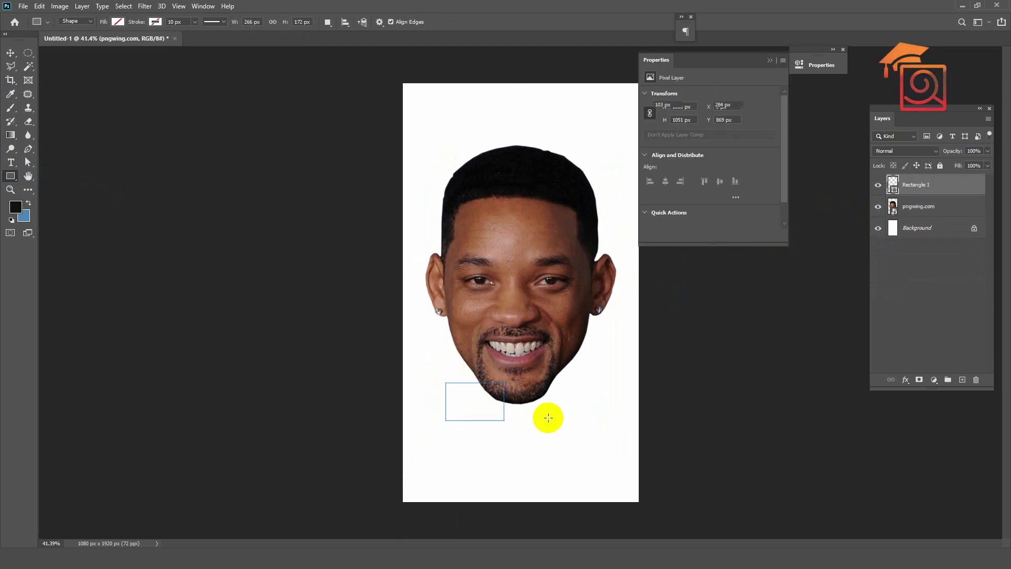
{"action": "left_click", "coordinate": [118, 22]}
{"action": "left_click", "coordinate": [79, 77]}
{"action": "left_click", "coordinate": [156, 22]}
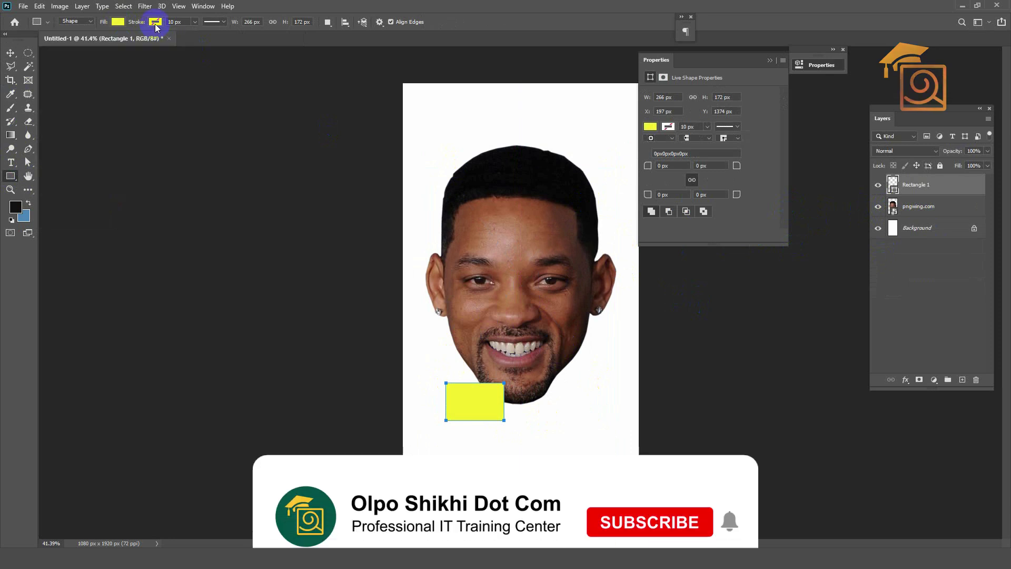
{"action": "left_click", "coordinate": [156, 22]}
{"action": "left_click", "coordinate": [101, 78]}
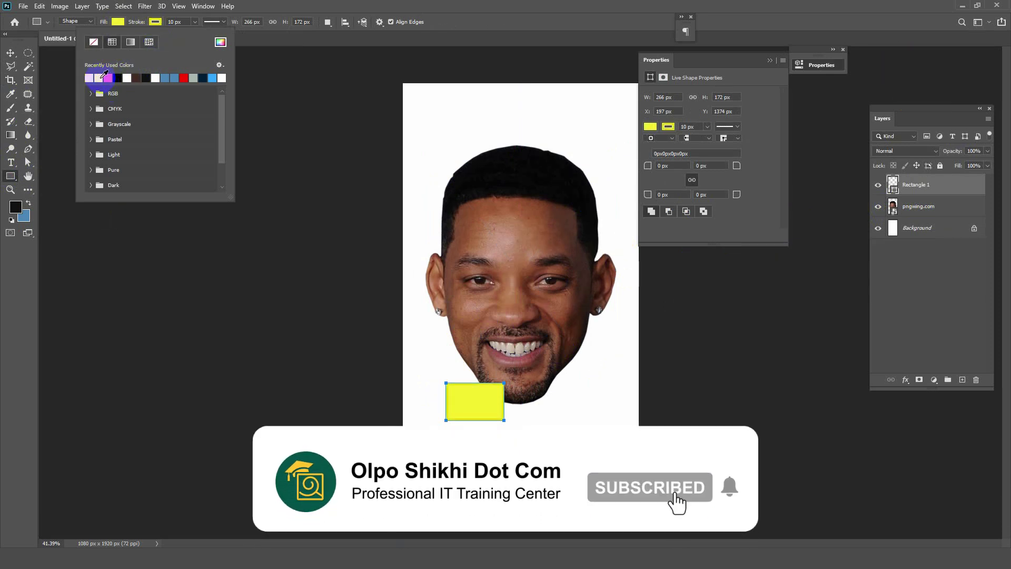
{"action": "left_click", "coordinate": [127, 25]}
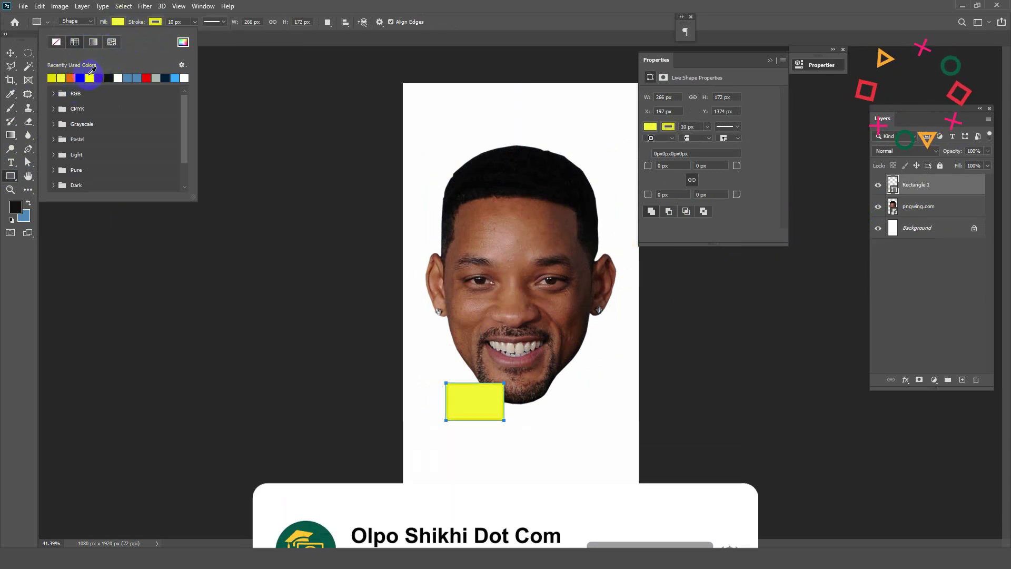
{"action": "left_click", "coordinate": [80, 78]}
- Free-transform the rectangle to tilt and enlarge it
{"action": "left_click", "coordinate": [10, 53]}
{"action": "left_click", "coordinate": [707, 79]}
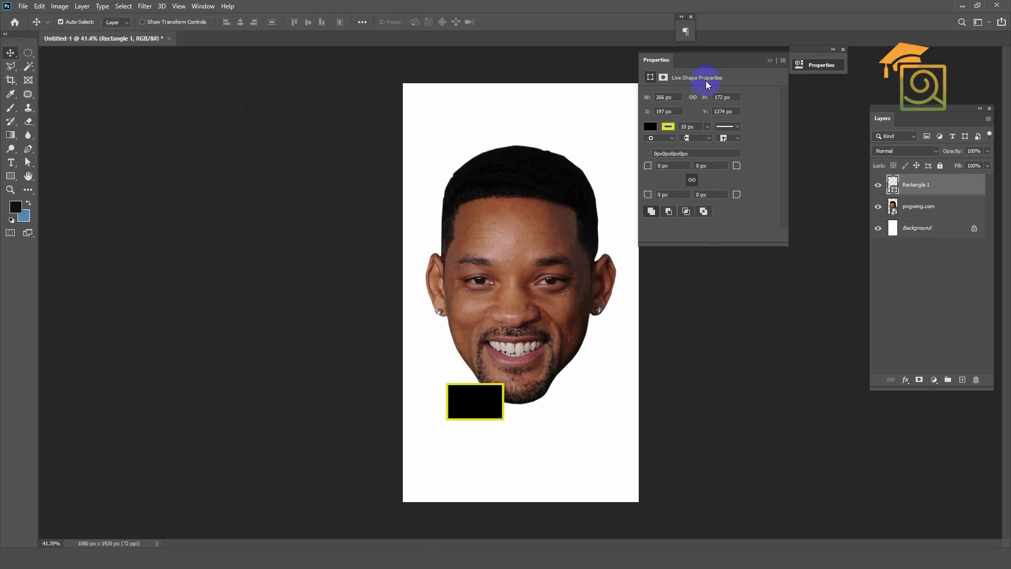
{"action": "left_click", "coordinate": [774, 64]}
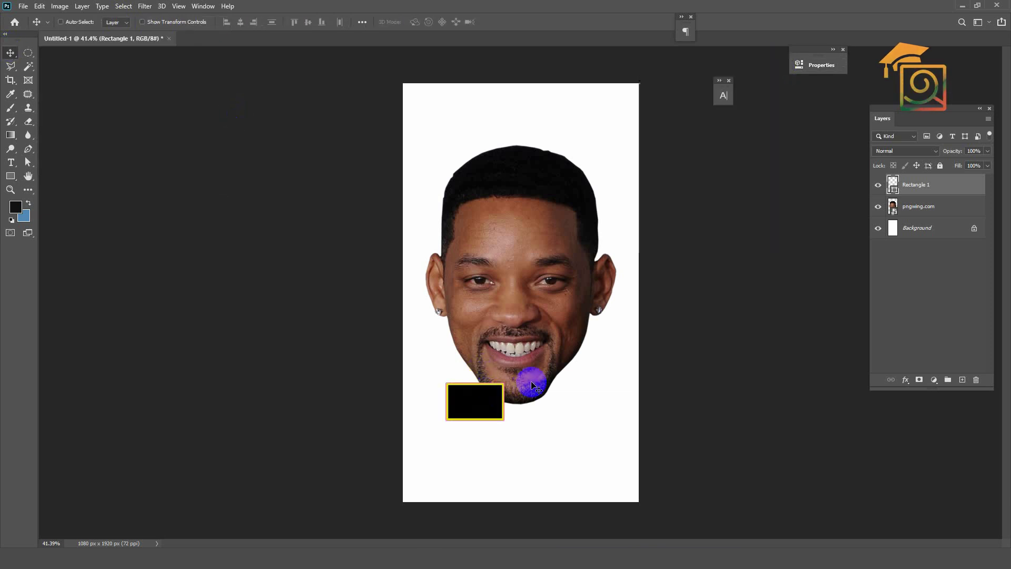
{"action": "key", "text": "ctrl+t"}
{"action": "left_click_drag", "start_coordinate": [526, 376], "coordinate": [579, 180]}
- Tilt a rectangle copy the other way and add a third on the forehead at about -22 degrees
{"action": "double_click", "coordinate": [506, 180]}
{"action": "key", "text": "ctrl+t"}
{"action": "left_click_drag", "start_coordinate": [591, 113], "coordinate": [611, 144]}
{"action": "double_click", "coordinate": [569, 177]}
{"action": "left_click_drag", "start_coordinate": [548, 176], "coordinate": [502, 231], "text": "alt"}
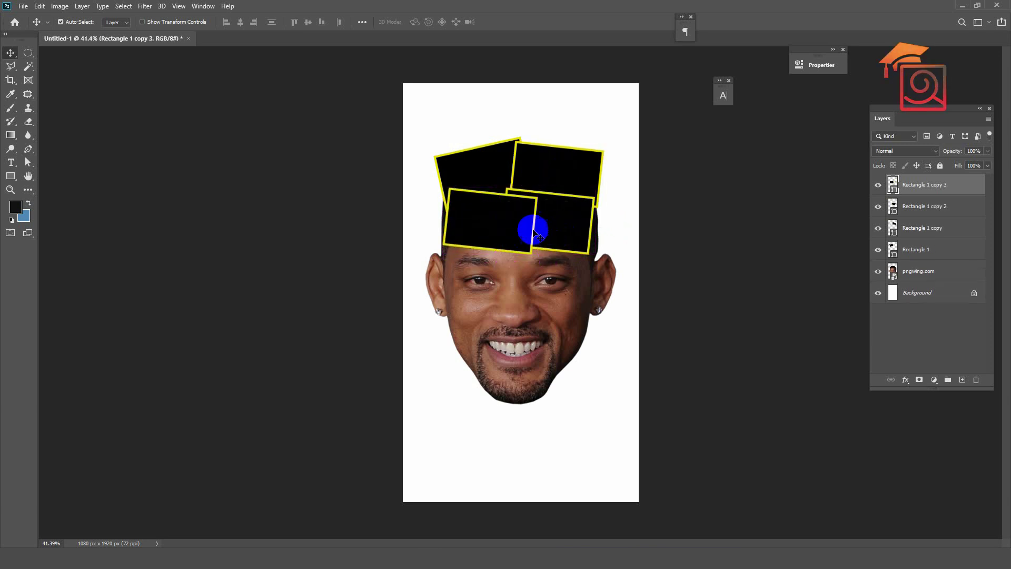
{"action": "key", "text": "ctrl+t"}
{"action": "left_click_drag", "start_coordinate": [552, 169], "coordinate": [507, 216]}
{"action": "key", "text": "Return"}
{"action": "left_click_drag", "start_coordinate": [552, 310], "coordinate": [555, 257]}
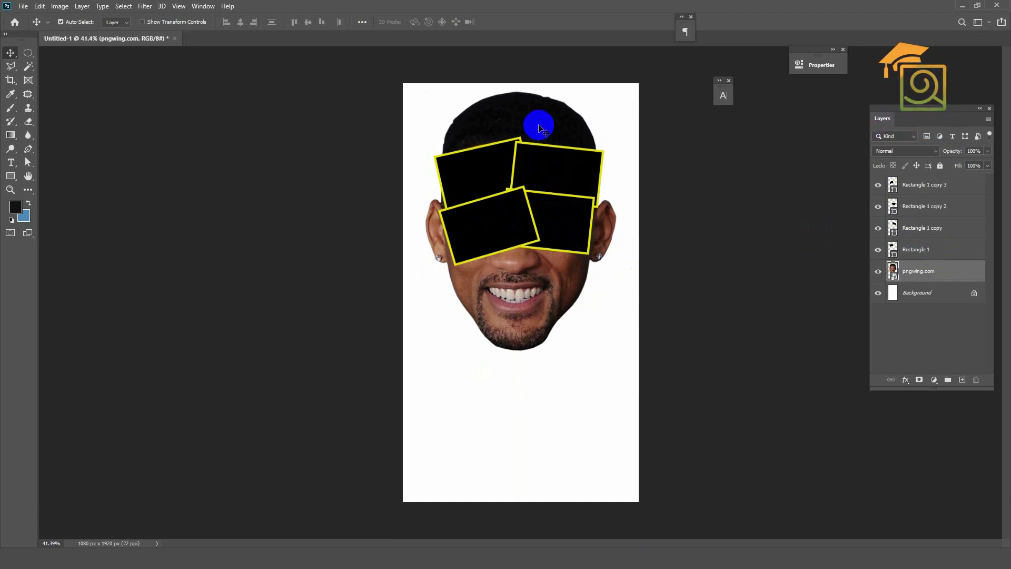
- Add two lower rectangle copies over the mouth and chin, one tilted about 12.5 degrees
{"action": "left_click", "coordinate": [911, 250]}
{"action": "left_click_drag", "start_coordinate": [567, 233], "coordinate": [569, 292]}
{"action": "key", "text": "ctrl+t"}
{"action": "left_click_drag", "start_coordinate": [606, 244], "coordinate": [615, 255]}
{"action": "key", "text": "Return"}
{"action": "left_click_drag", "start_coordinate": [490, 247], "coordinate": [487, 309]}
{"action": "left_click_drag", "start_coordinate": [515, 346], "coordinate": [514, 340]}
{"action": "key", "text": "z"}
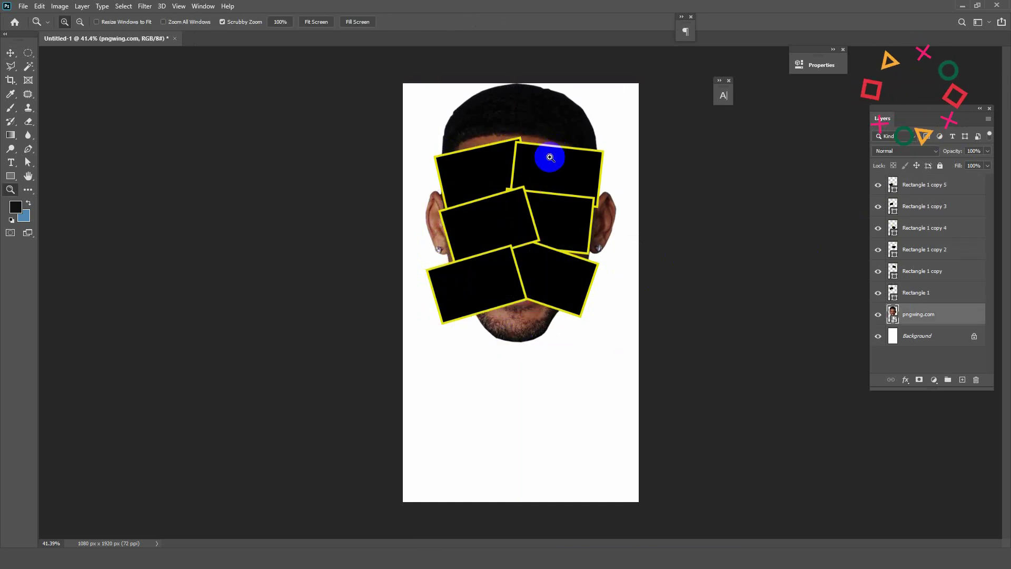
{"action": "left_click", "coordinate": [10, 53]}
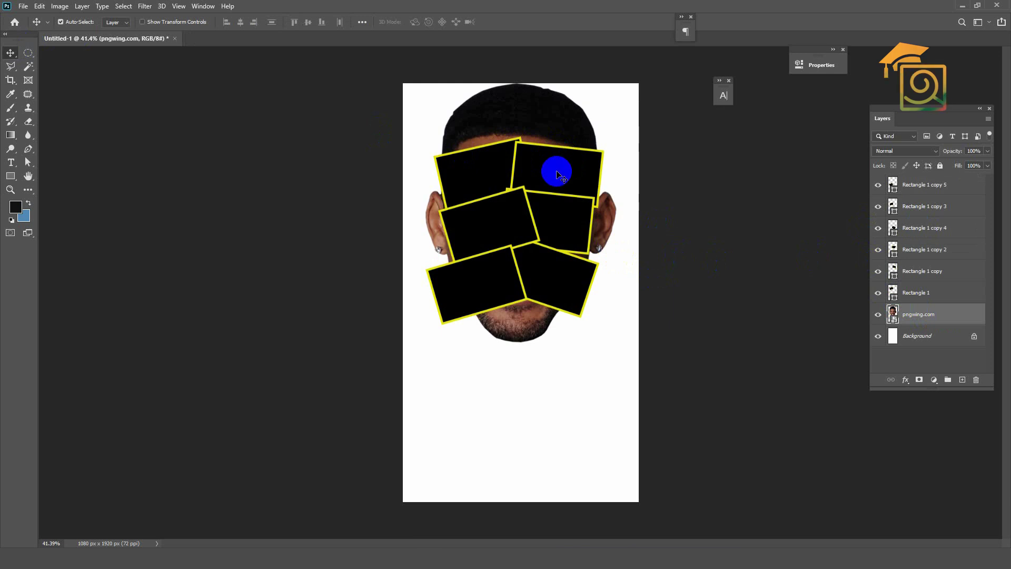
- Duplicate the pngwing.com face layer five times and expand the Layers panel
{"action": "key", "text": "ctrl"}
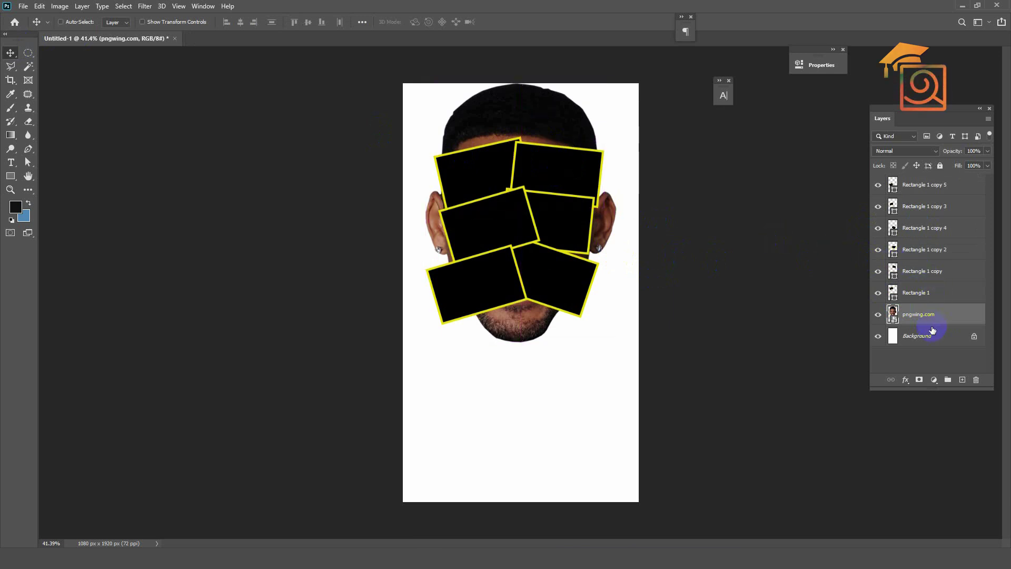
{"action": "key", "text": "ctrl+j"}
{"action": "key", "text": "ctrl+j"}
{"action": "key", "text": "ctrl+j"}
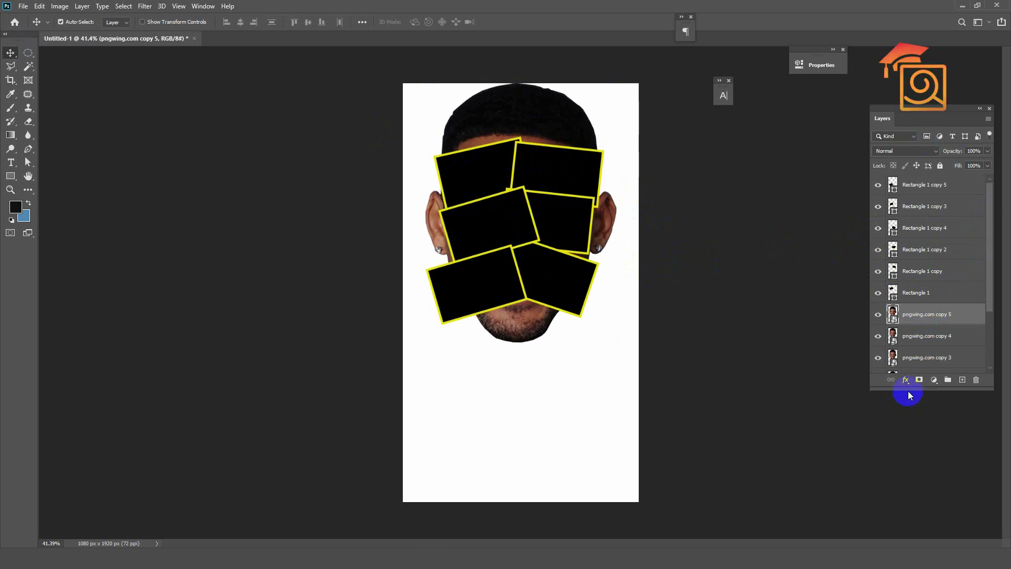
{"action": "left_click_drag", "start_coordinate": [908, 389], "coordinate": [914, 490]}
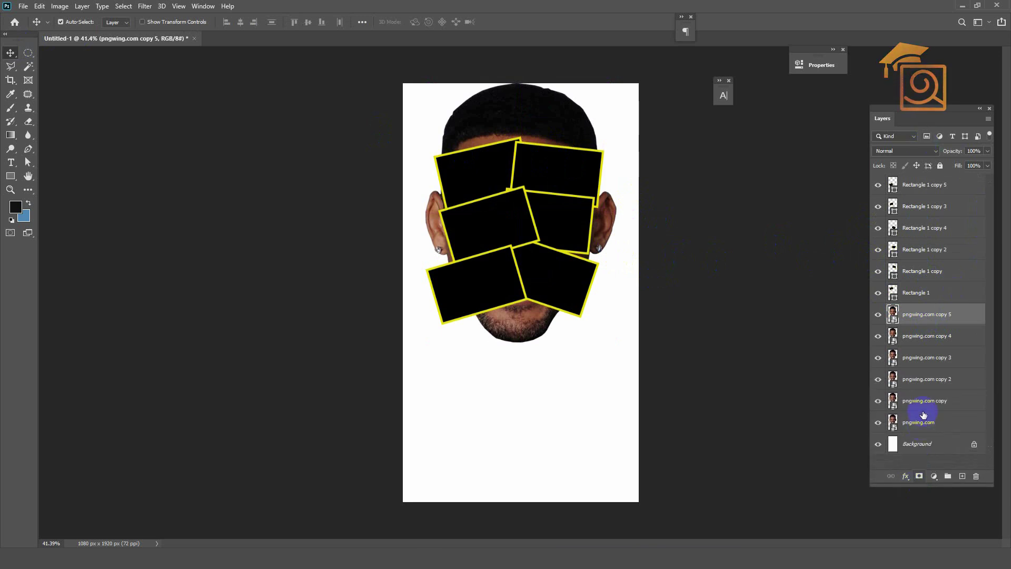
- Drag each face copy directly above one of the six rectangle layers
{"action": "left_click_drag", "start_coordinate": [919, 323], "coordinate": [918, 263]}
{"action": "left_click", "coordinate": [925, 334], "text": "ctrl"}
{"action": "left_click", "coordinate": [918, 356], "text": "ctrl"}
{"action": "left_click_drag", "start_coordinate": [918, 356], "coordinate": [914, 241]}
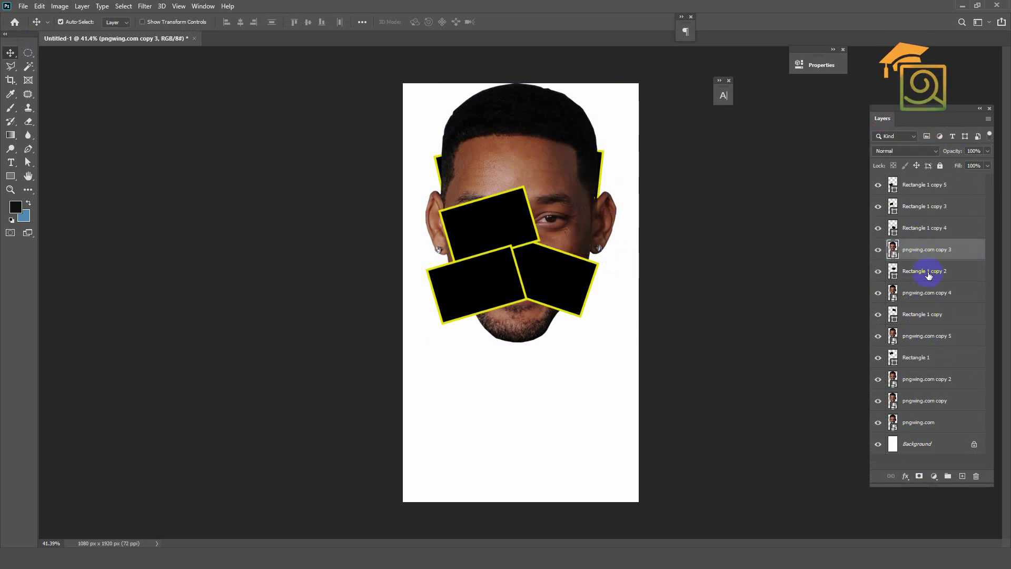
{"action": "left_click_drag", "start_coordinate": [911, 383], "coordinate": [920, 220]}
{"action": "left_click_drag", "start_coordinate": [908, 382], "coordinate": [927, 196]}
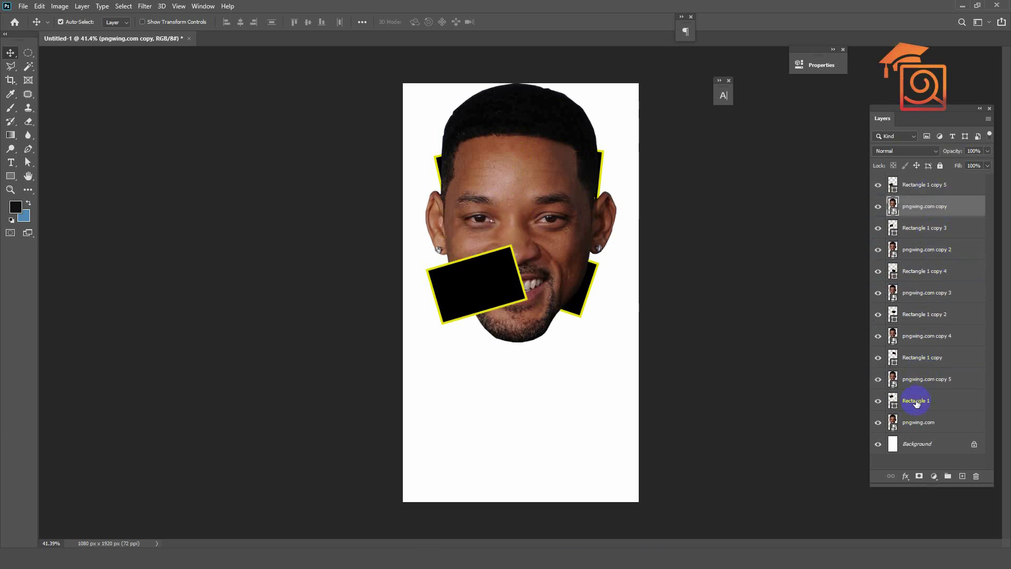
{"action": "left_click_drag", "start_coordinate": [910, 429], "coordinate": [930, 190]}
{"action": "scroll", "coordinate": [926, 196], "scroll_direction": "up", "scroll_amount": 1}
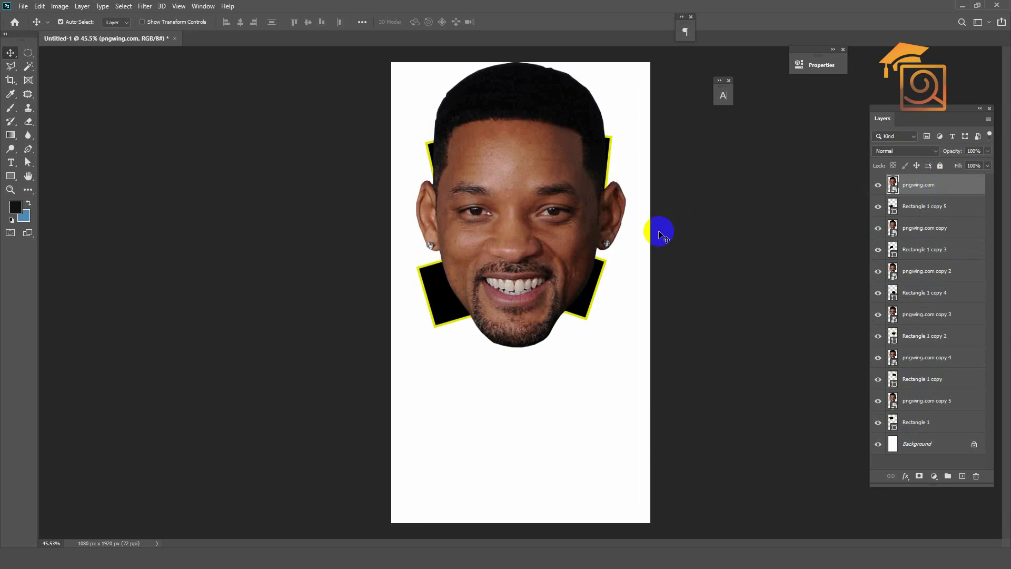
- Clip the top face photo, pngwing.com copy and copy 2 to their rectangles below
{"action": "right_click", "coordinate": [921, 185]}
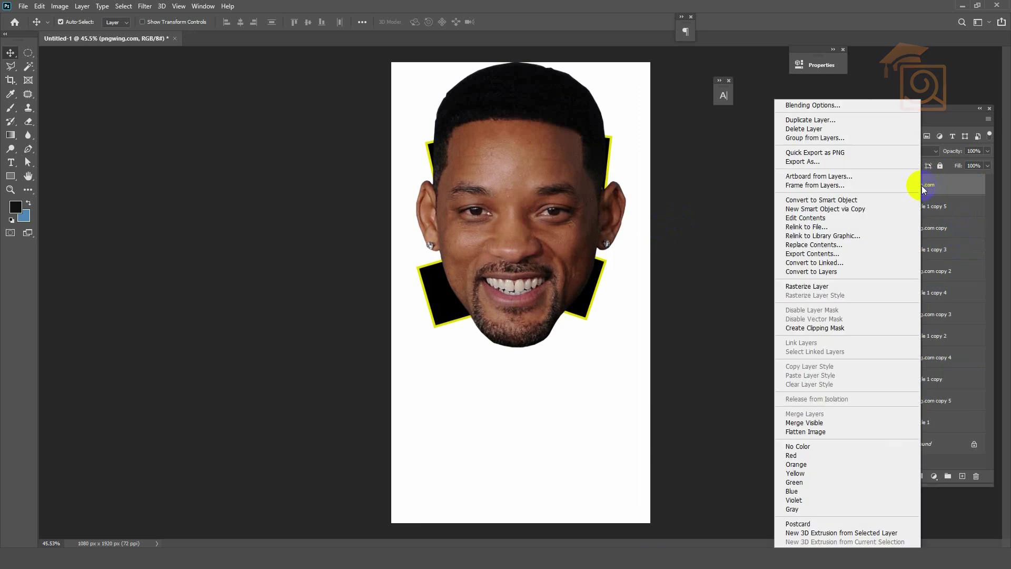
{"action": "left_click", "coordinate": [831, 328]}
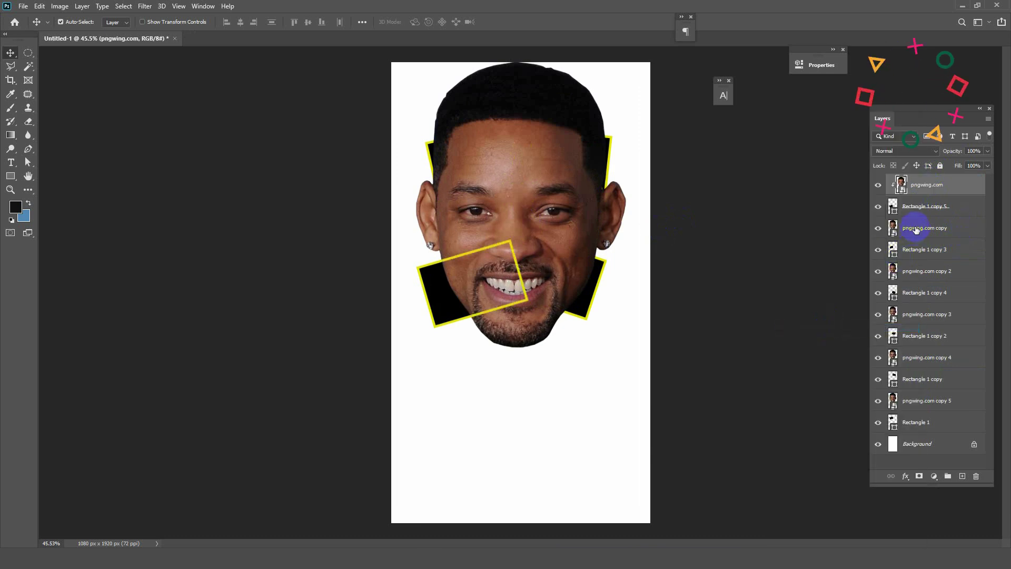
{"action": "right_click", "coordinate": [914, 233]}
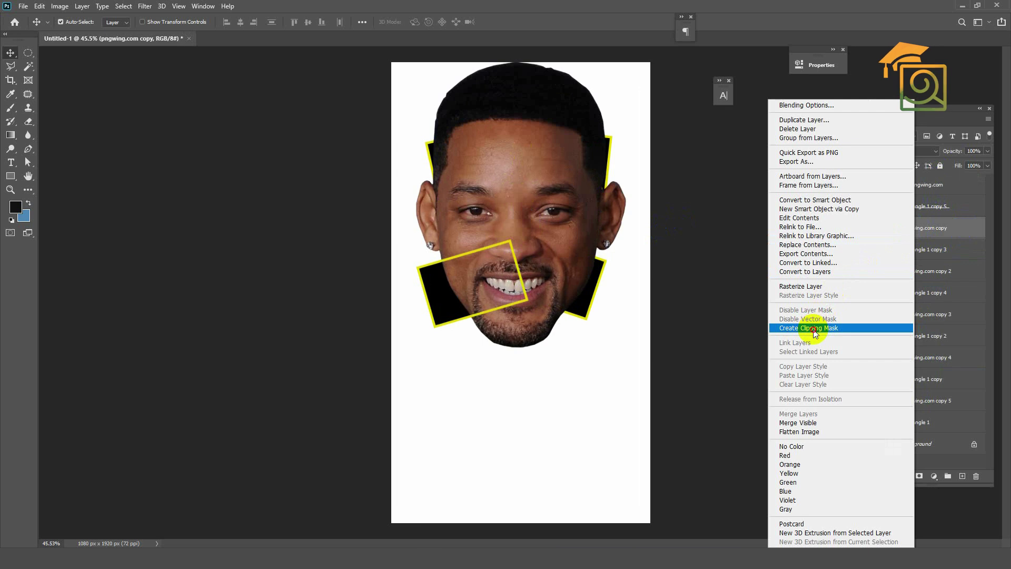
{"action": "left_click", "coordinate": [812, 328]}
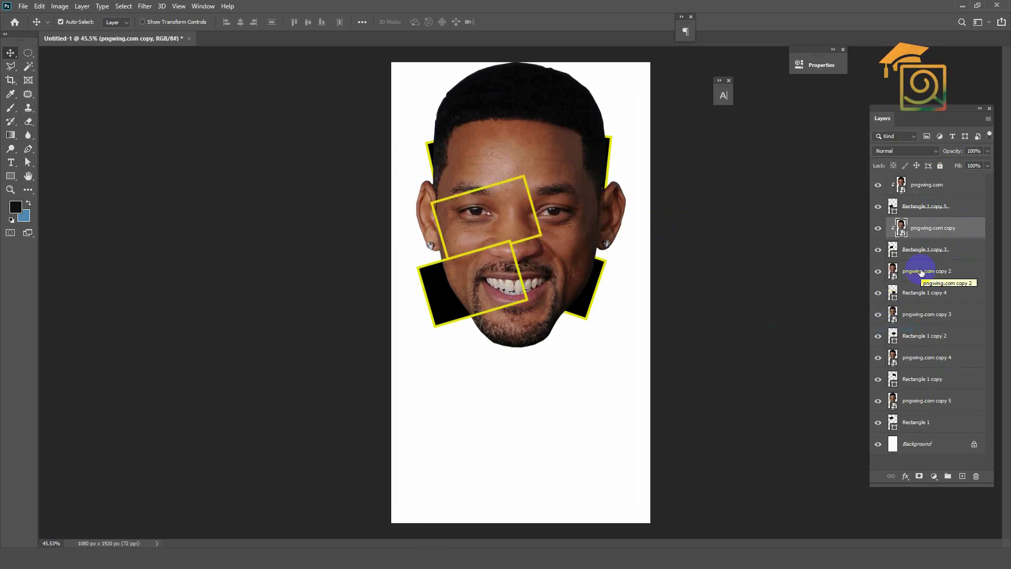
{"action": "right_click", "coordinate": [920, 271]}
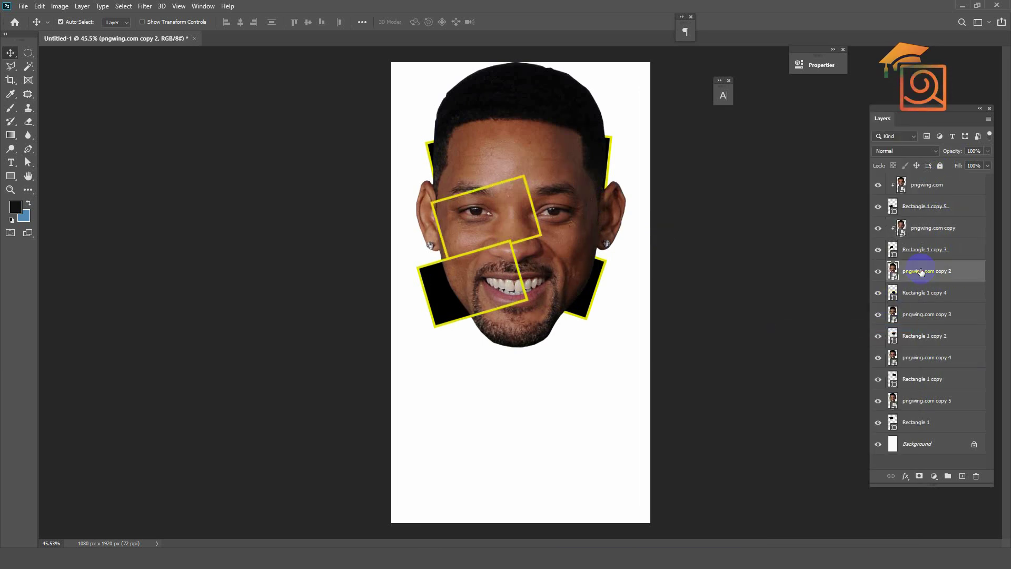
{"action": "left_click", "coordinate": [842, 327]}
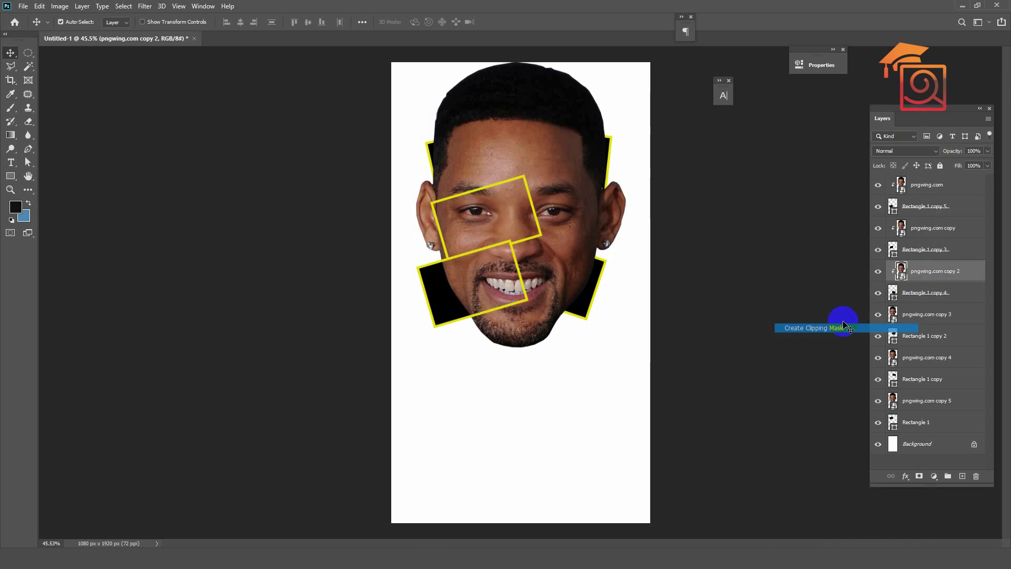
- Clip pngwing.com copy 3, copy 4 and copy 5 into Rectangle 1 copy 2, Rectangle 1 copy and Rectangle 1
{"action": "left_click", "coordinate": [919, 316]}
{"action": "right_click", "coordinate": [900, 320]}
{"action": "left_click", "coordinate": [809, 328]}
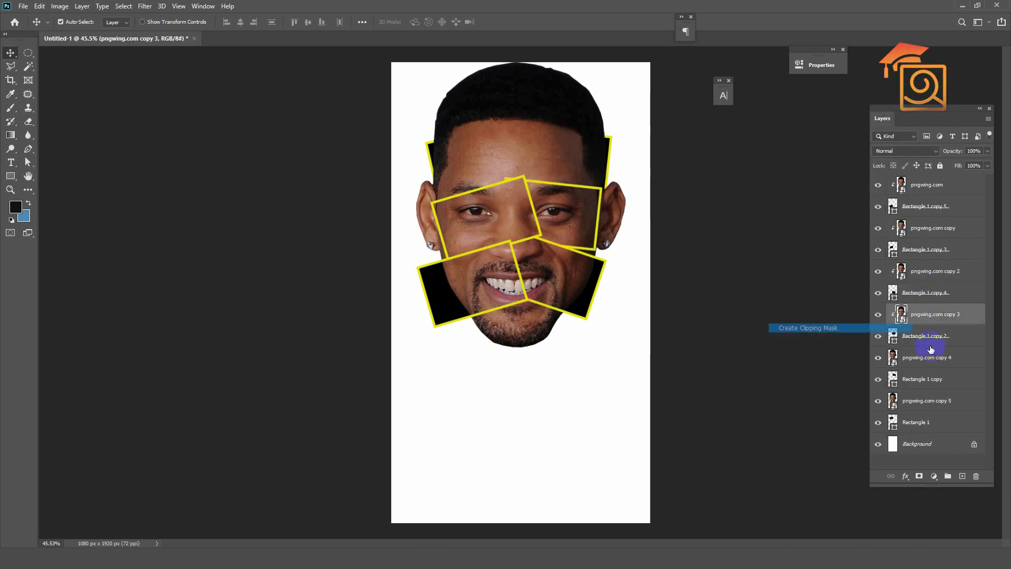
{"action": "scroll", "coordinate": [929, 350], "scroll_direction": "down", "scroll_amount": 1}
{"action": "left_click", "coordinate": [919, 358]}
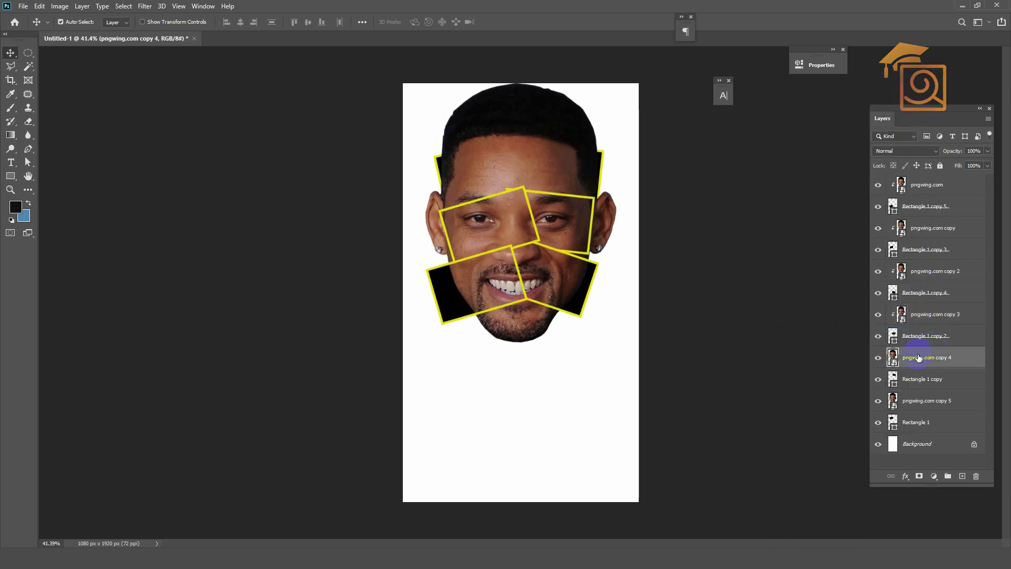
{"action": "right_click", "coordinate": [911, 349]}
{"action": "left_click", "coordinate": [810, 328]}
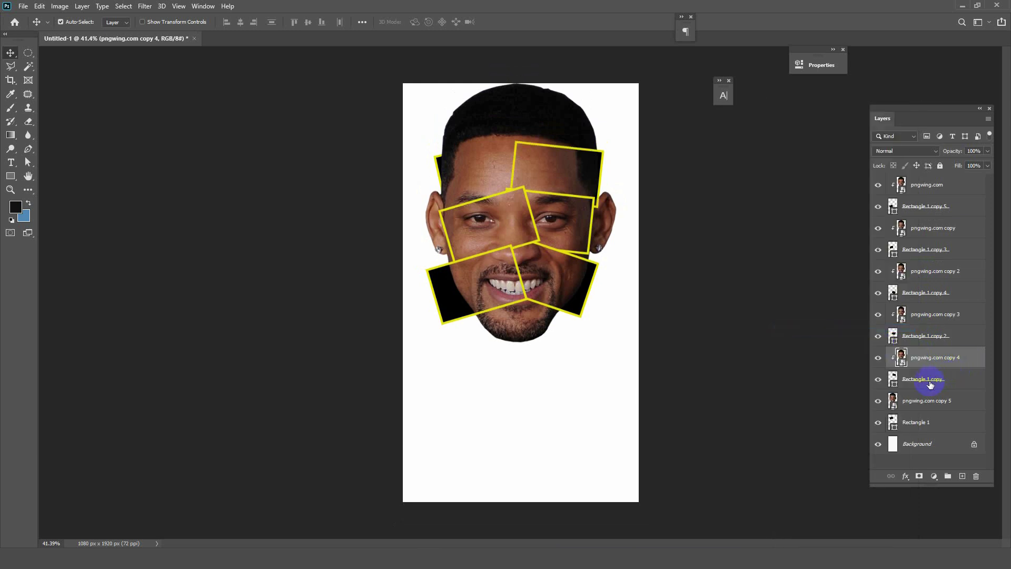
{"action": "left_click", "coordinate": [920, 402]}
{"action": "right_click", "coordinate": [919, 400]}
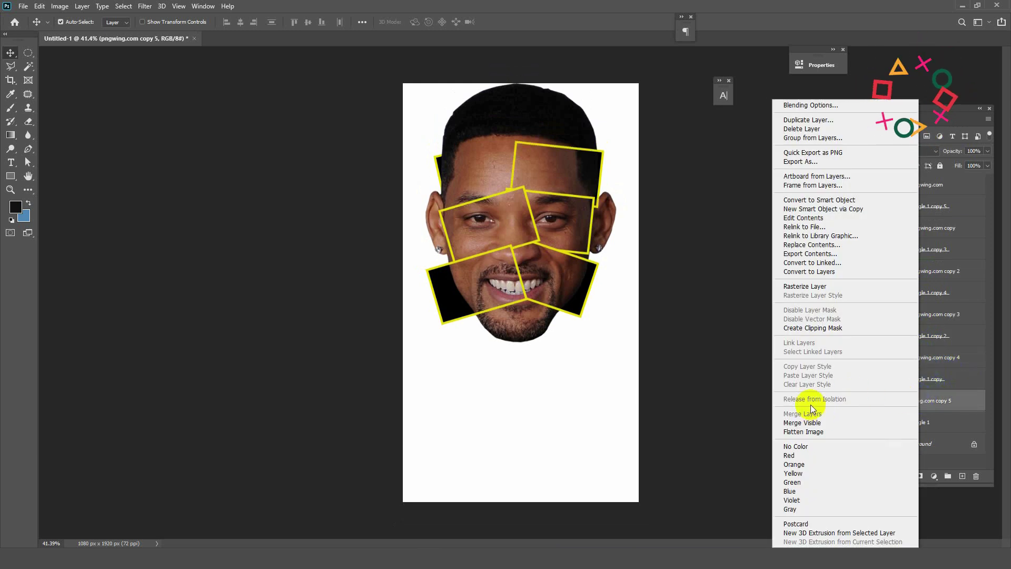
{"action": "left_click", "coordinate": [802, 327]}
{"action": "scroll", "coordinate": [582, 237], "scroll_direction": "up", "scroll_amount": 3}
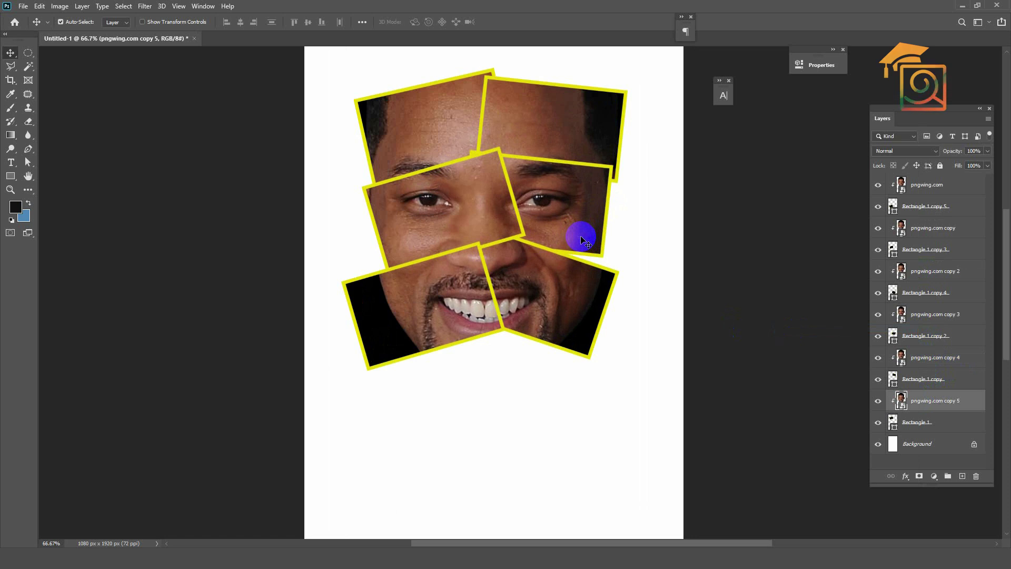
{"action": "scroll", "coordinate": [582, 240], "scroll_direction": "down", "scroll_amount": 1}
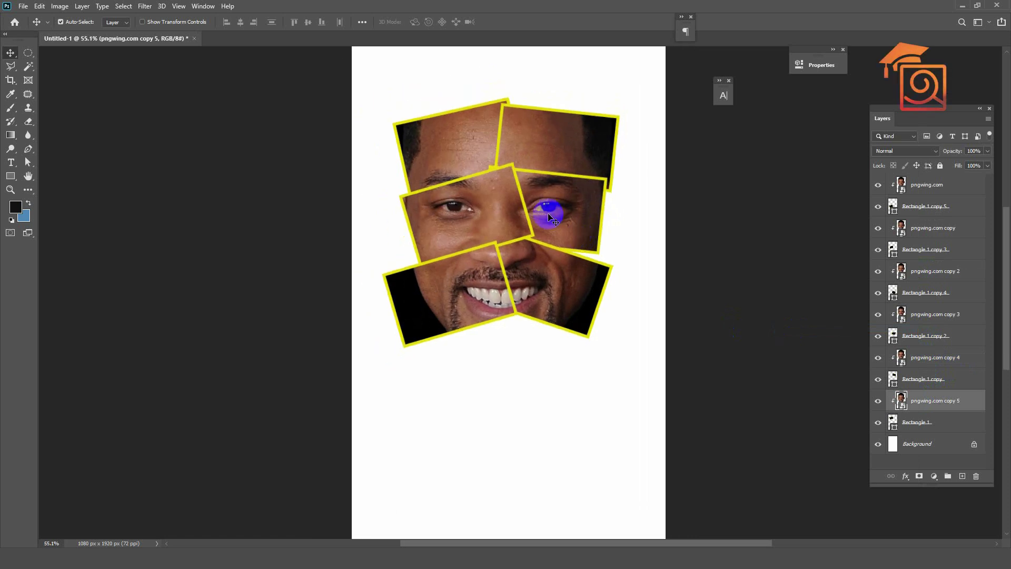
- Briefly hide and re-show the Rectangle 1 copy 3 tile to check it
{"action": "left_click", "coordinate": [524, 192]}
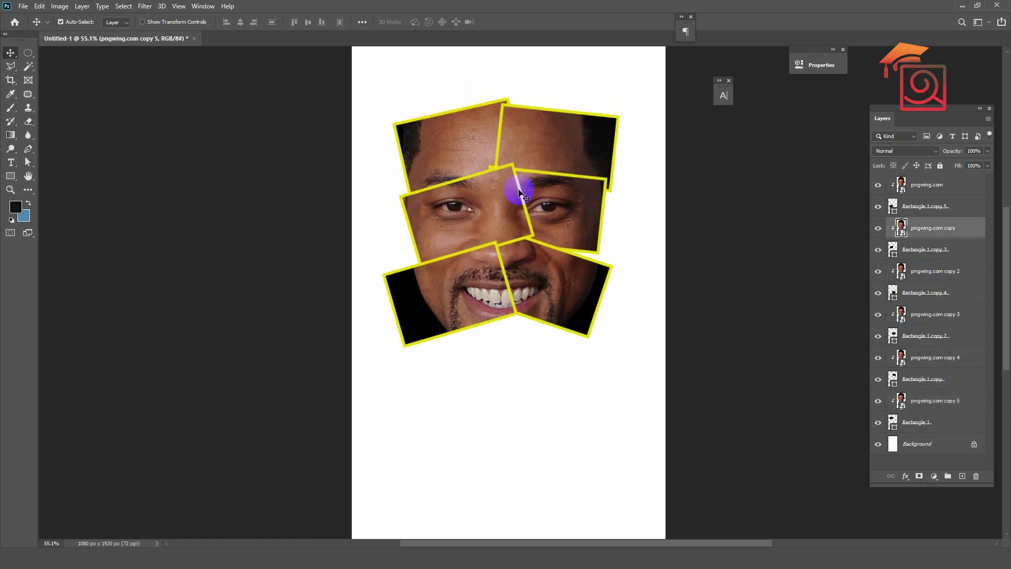
{"action": "left_click", "coordinate": [916, 250]}
{"action": "left_click", "coordinate": [878, 249]}
{"action": "left_click", "coordinate": [878, 249]}
- Give Rectangle 1 copy 5 a drop shadow at -125°, distance 8 px, size 21 px
{"action": "left_click", "coordinate": [920, 210]}
{"action": "right_click", "coordinate": [920, 210]}
{"action": "left_click", "coordinate": [798, 126]}
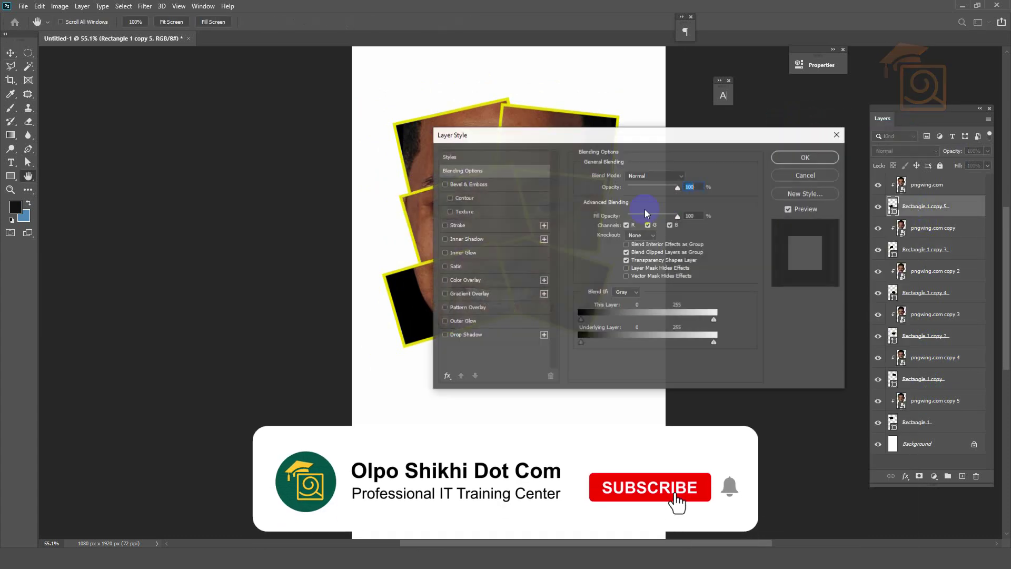
{"action": "left_click_drag", "start_coordinate": [616, 141], "coordinate": [805, 108]}
{"action": "left_click", "coordinate": [655, 311]}
{"action": "left_click_drag", "start_coordinate": [476, 304], "coordinate": [486, 300]}
{"action": "left_click_drag", "start_coordinate": [812, 222], "coordinate": [819, 223]}
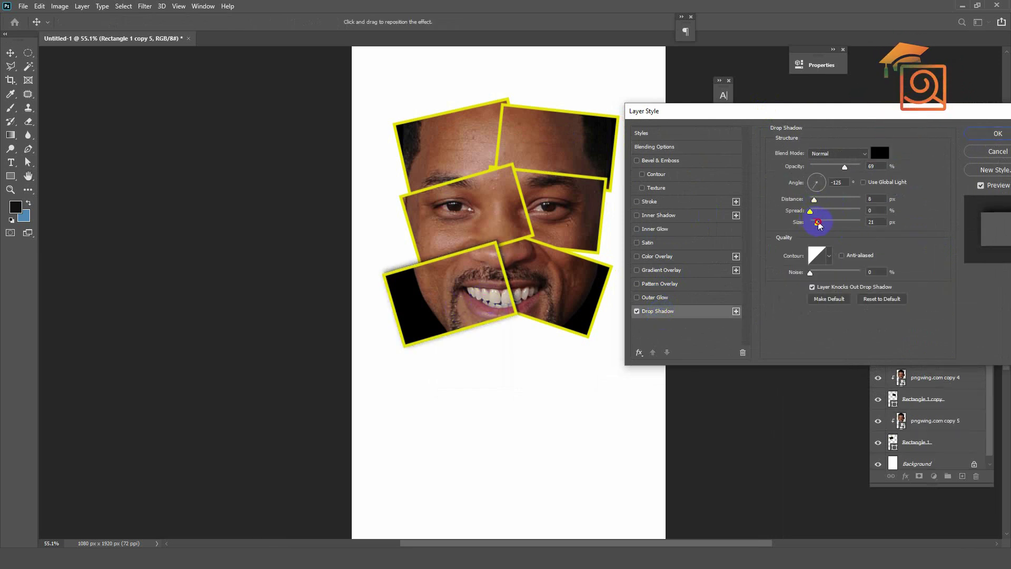
{"action": "left_click", "coordinate": [990, 134]}
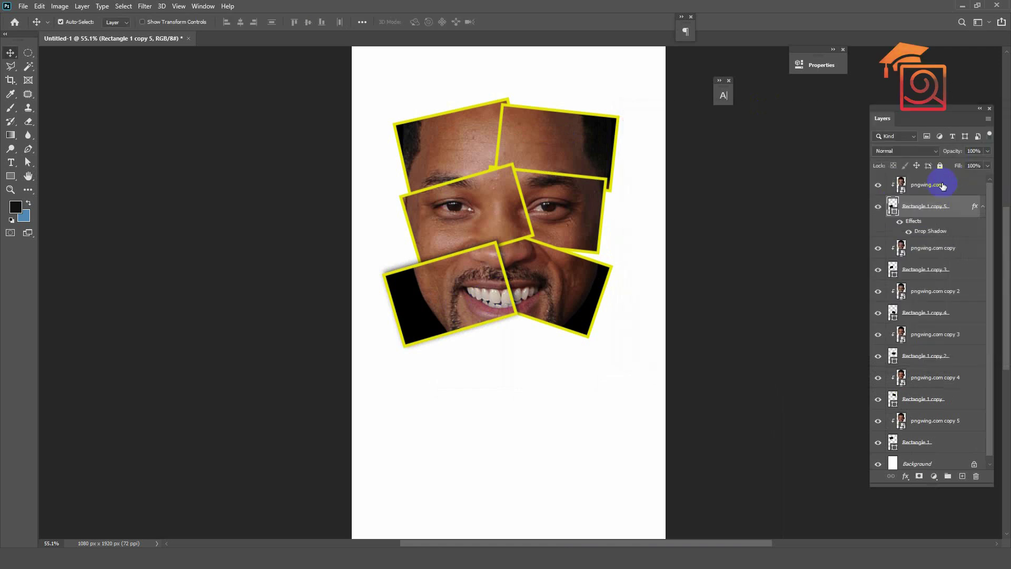
{"action": "right_click", "coordinate": [925, 207]}
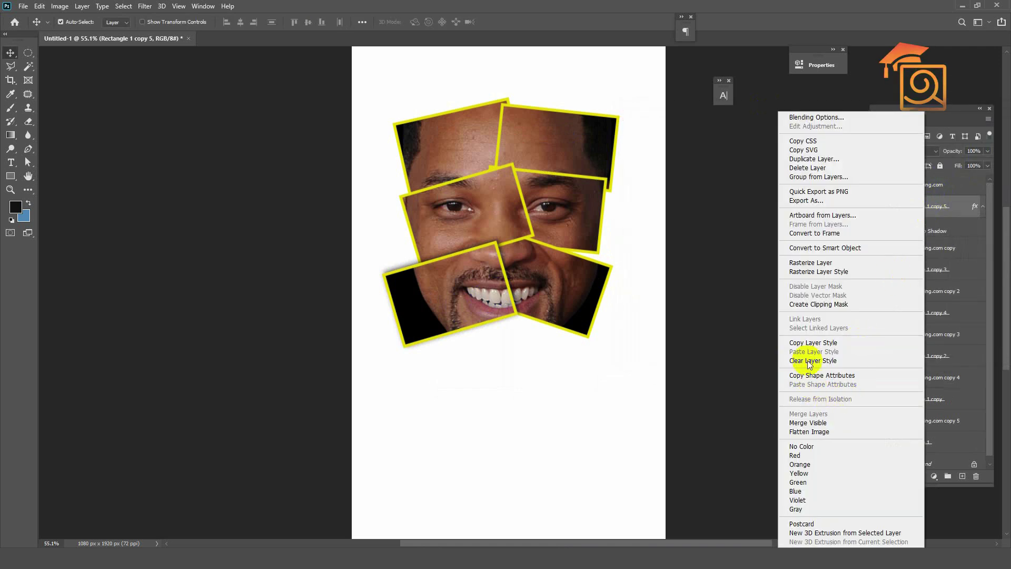
- Copy Rectangle 1 copy 5's drop shadow style and paste it onto Rectangle 1 copy 3
{"action": "left_click", "coordinate": [811, 343]}
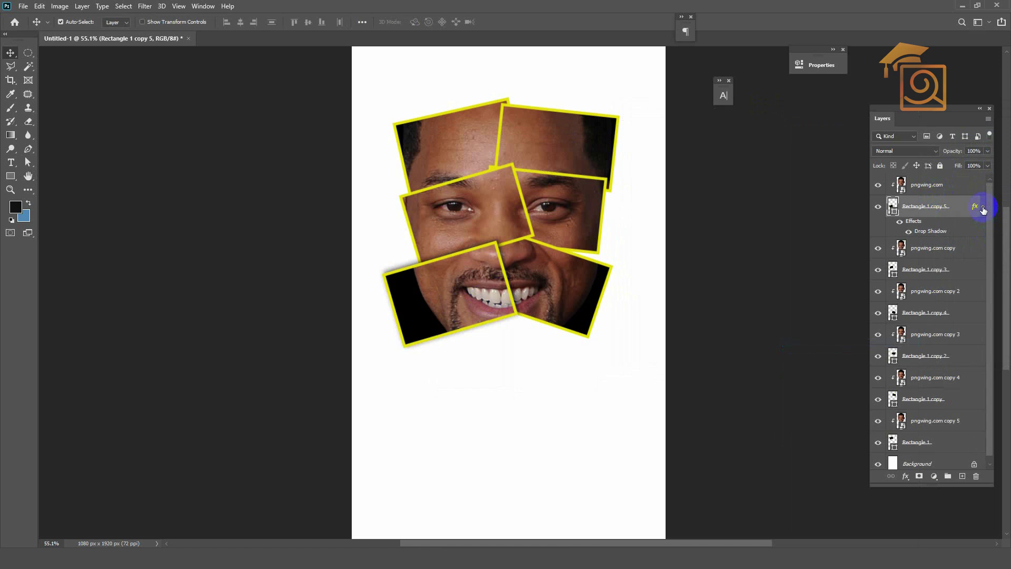
{"action": "left_click", "coordinate": [982, 206]}
{"action": "left_click", "coordinate": [916, 251]}
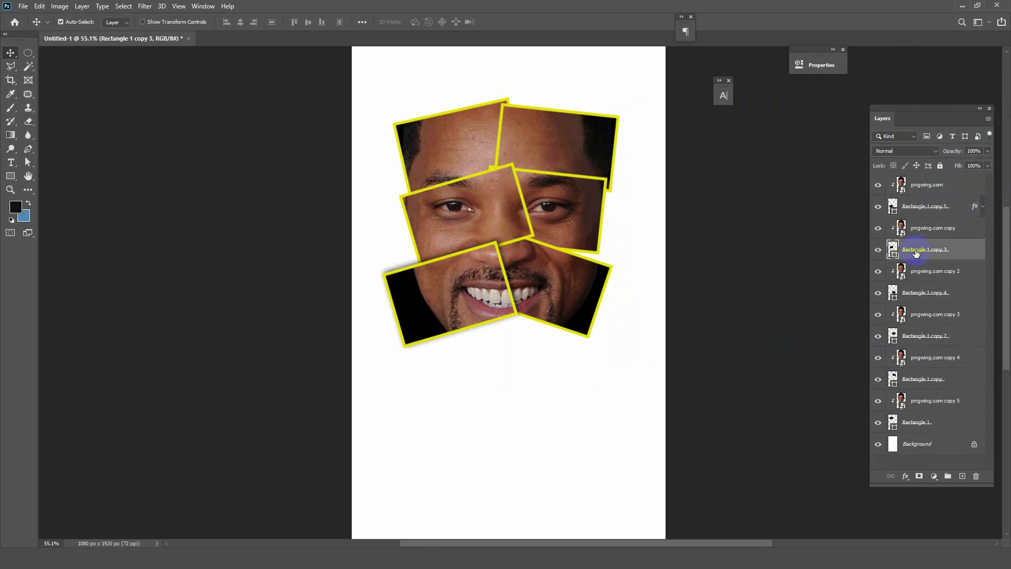
{"action": "right_click", "coordinate": [916, 252]}
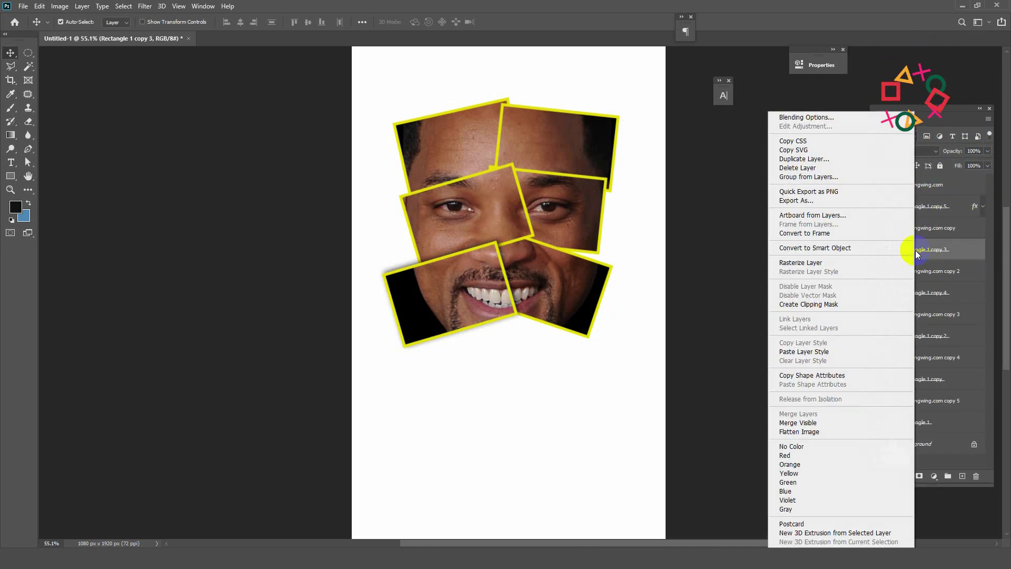
{"action": "left_click", "coordinate": [803, 352]}
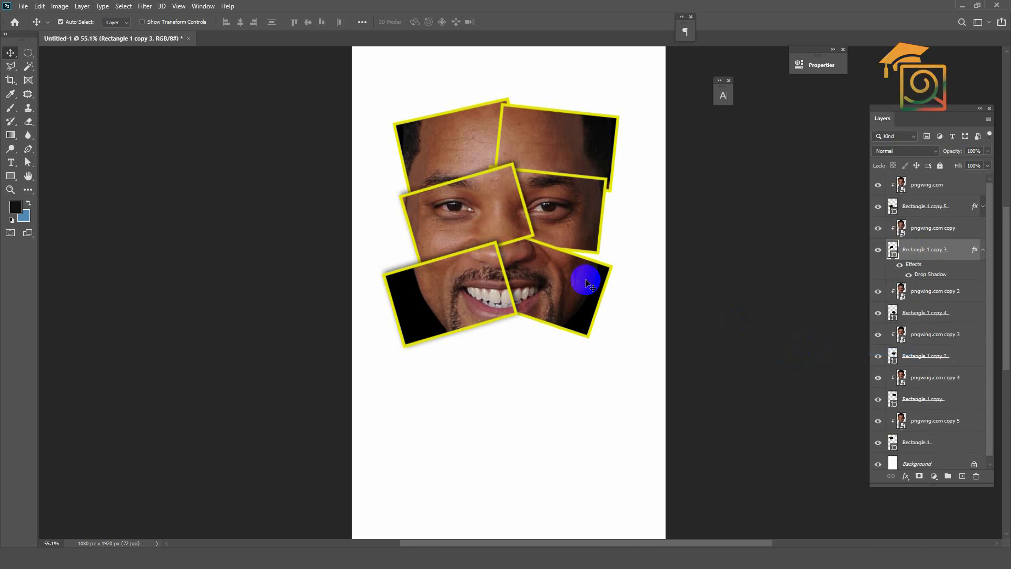
- Paste the drop shadow onto Rectangle 1 copy 4, copy 2, copy and Rectangle 1
{"action": "left_click", "coordinate": [914, 313]}
{"action": "right_click", "coordinate": [914, 314]}
{"action": "left_click", "coordinate": [816, 355]}
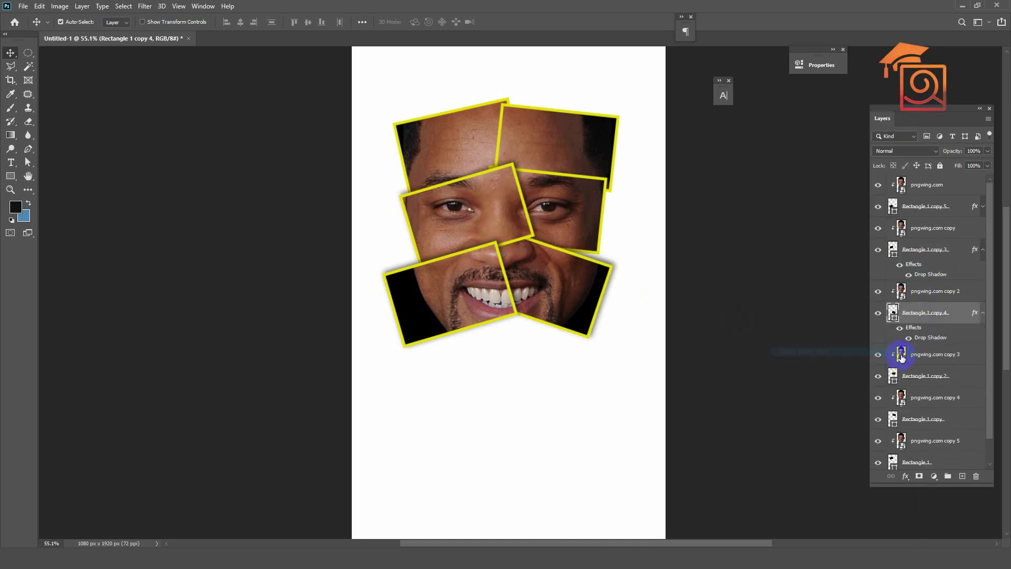
{"action": "right_click", "coordinate": [898, 376]}
{"action": "left_click", "coordinate": [812, 352]}
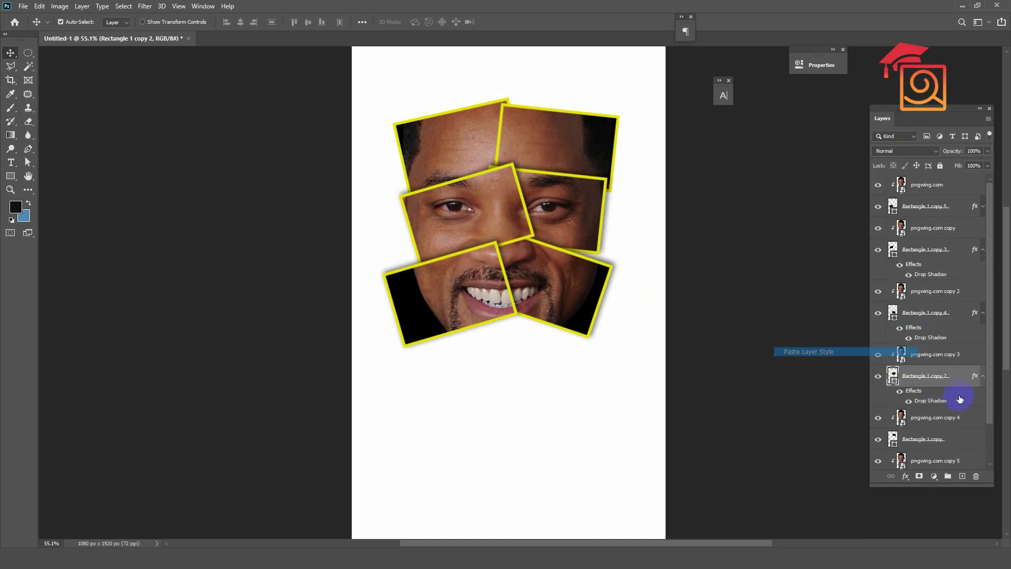
{"action": "left_click", "coordinate": [920, 399]}
{"action": "right_click", "coordinate": [920, 399]}
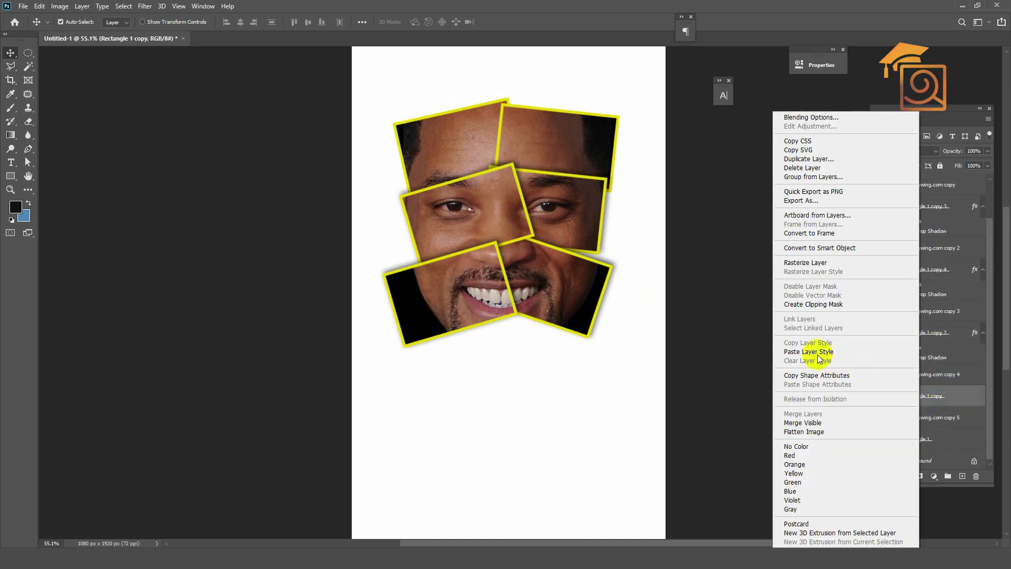
{"action": "left_click", "coordinate": [913, 354]}
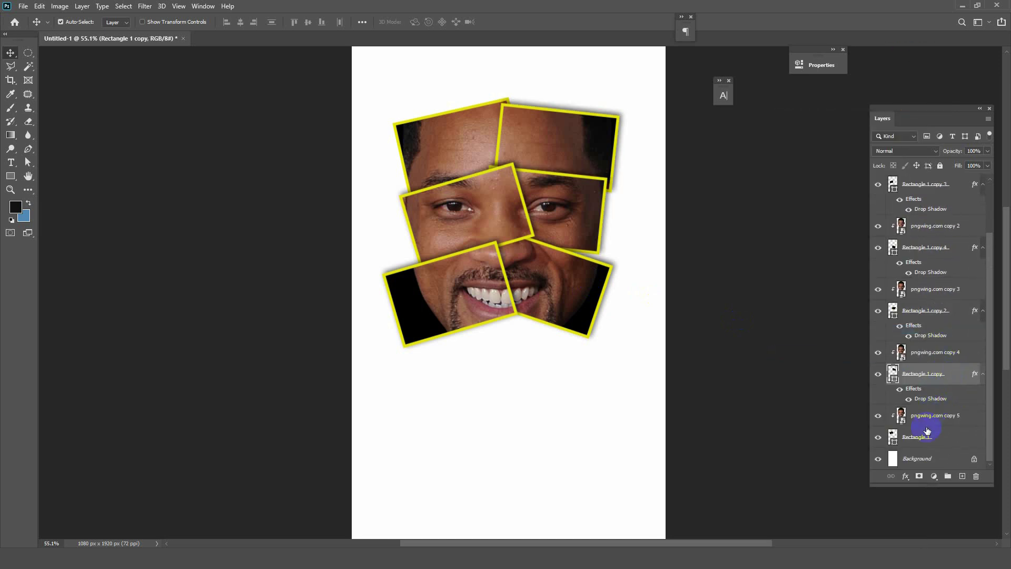
{"action": "right_click", "coordinate": [922, 441]}
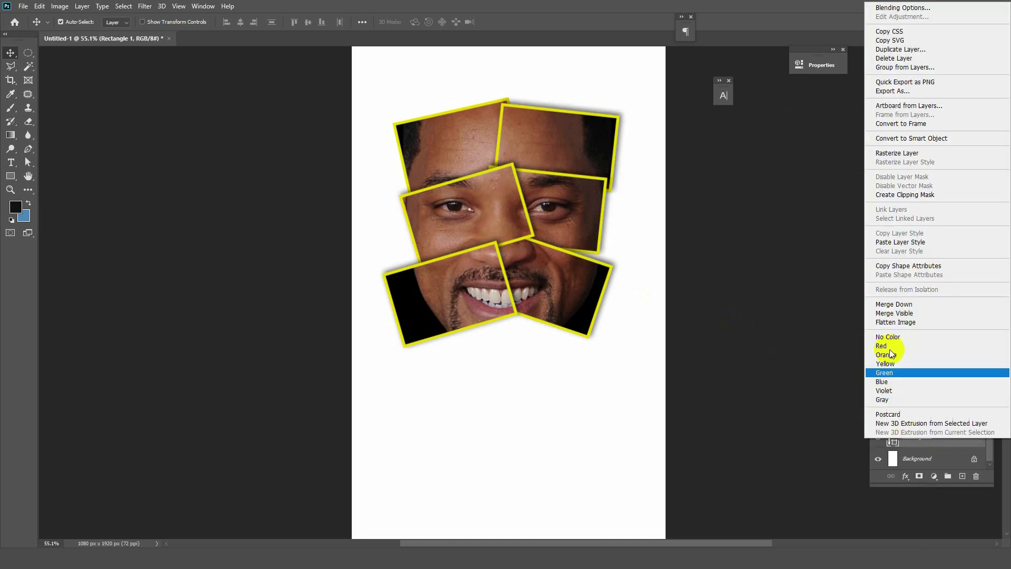
{"action": "left_click", "coordinate": [901, 242]}
{"action": "left_click_drag", "start_coordinate": [553, 289], "coordinate": [658, 269]}
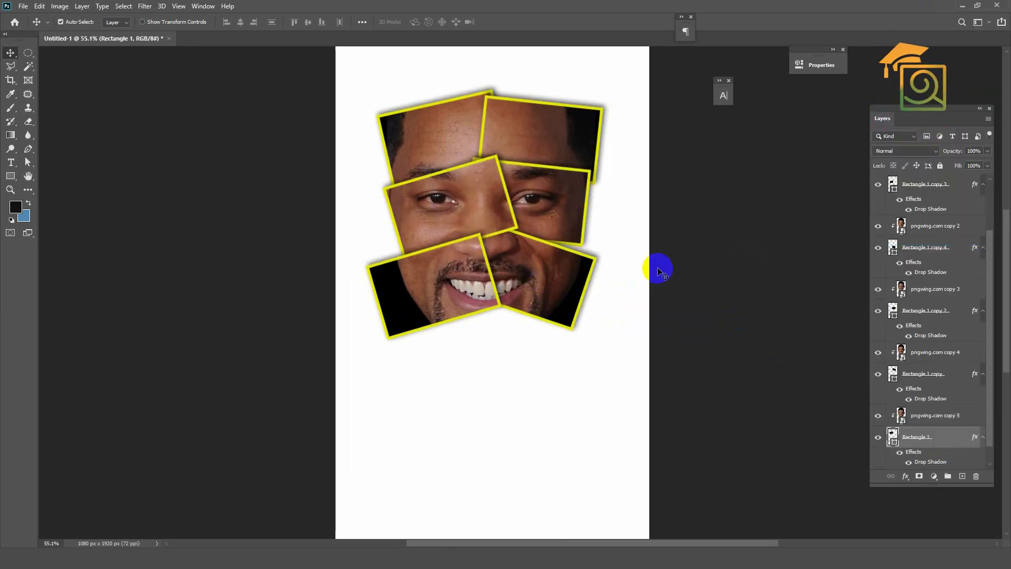